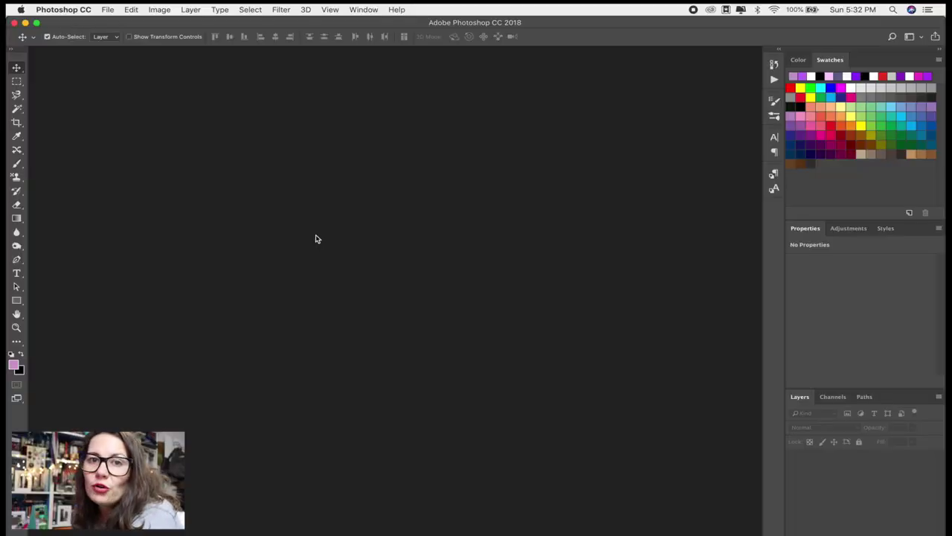
Create Untitled-1 at 2500 × 2500 px with Artboards ticked and Transparent background contents.
{"action": "left_click", "coordinate": [108, 9]}
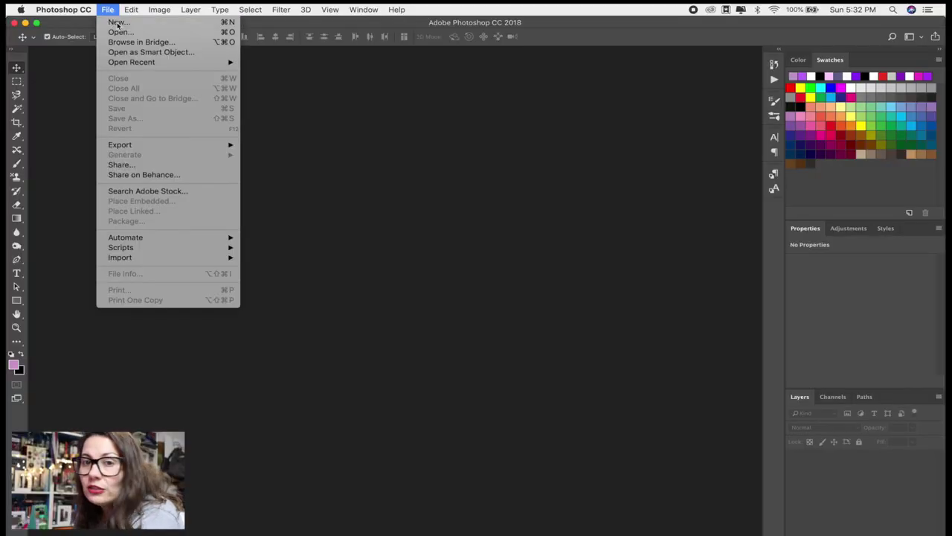
{"action": "left_click", "coordinate": [119, 22]}
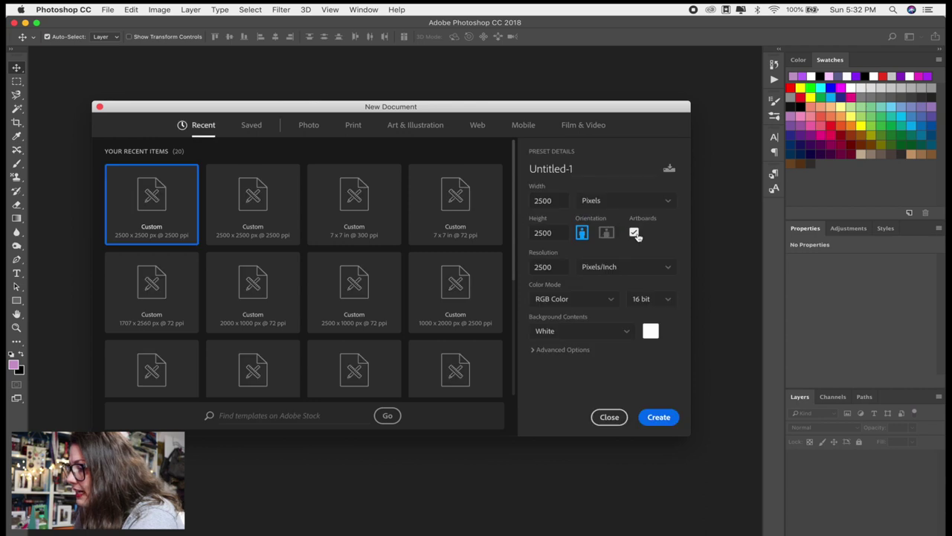
{"action": "left_click", "coordinate": [634, 233]}
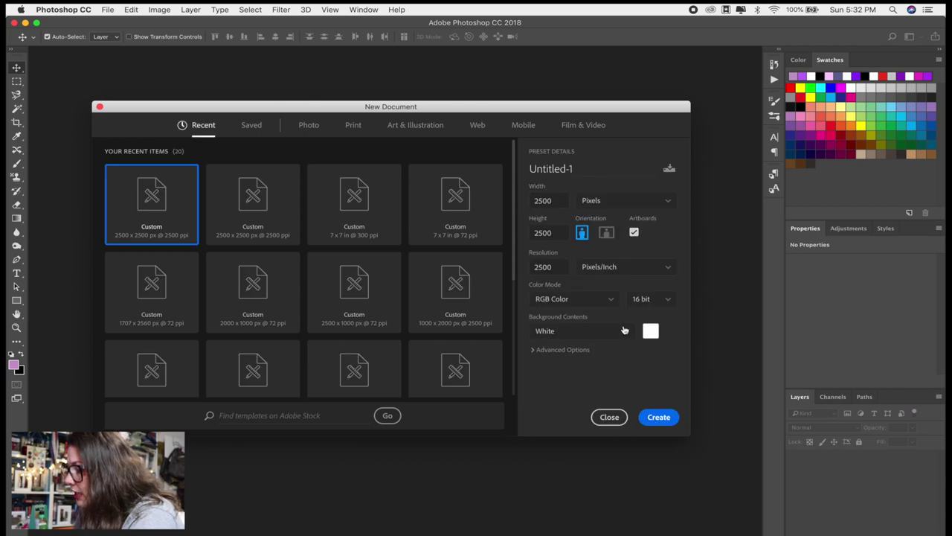
{"action": "left_click", "coordinate": [623, 333]}
{"action": "scroll", "coordinate": [604, 366], "scroll_direction": "down", "scroll_amount": 2}
{"action": "left_click", "coordinate": [587, 369]}
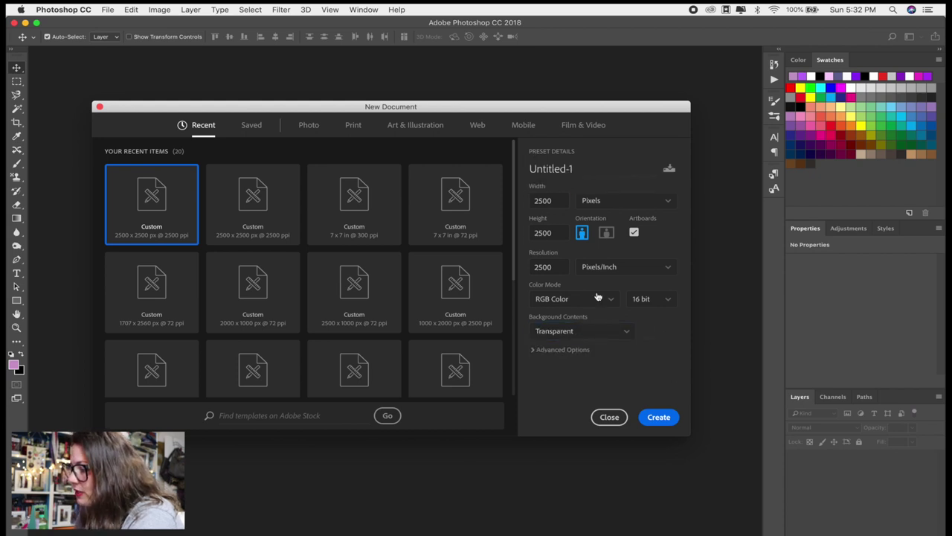
{"action": "left_click", "coordinate": [627, 335]}
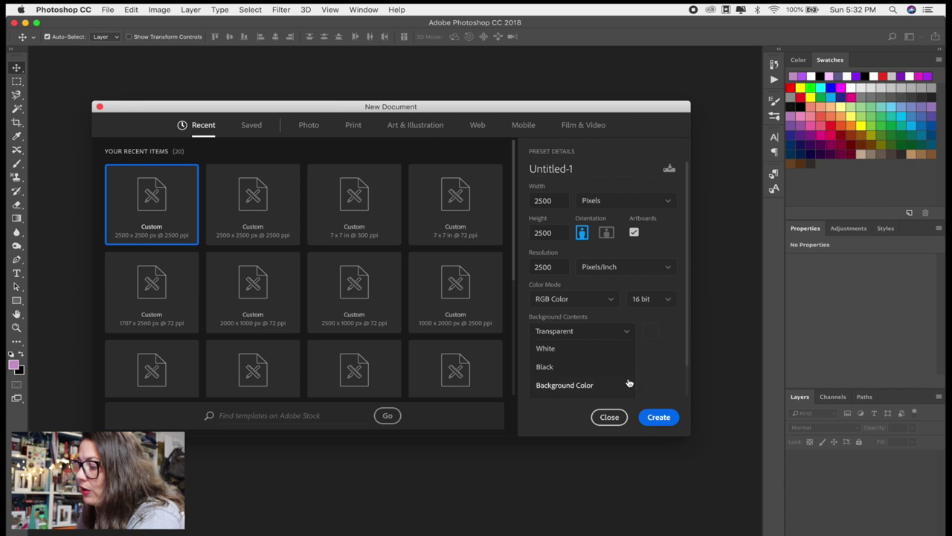
{"action": "scroll", "coordinate": [627, 383], "scroll_direction": "down", "scroll_amount": 2}
{"action": "left_click", "coordinate": [605, 376]}
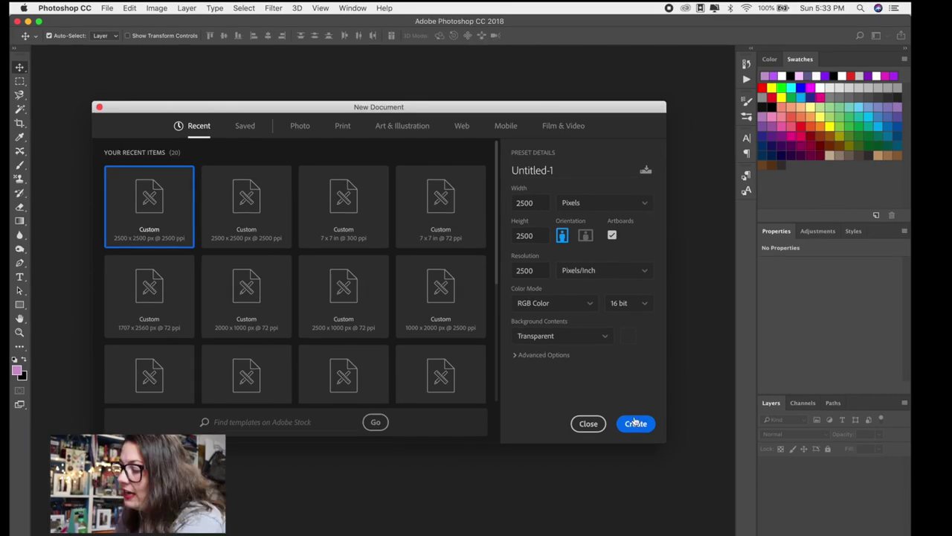
{"action": "left_click", "coordinate": [658, 417]}
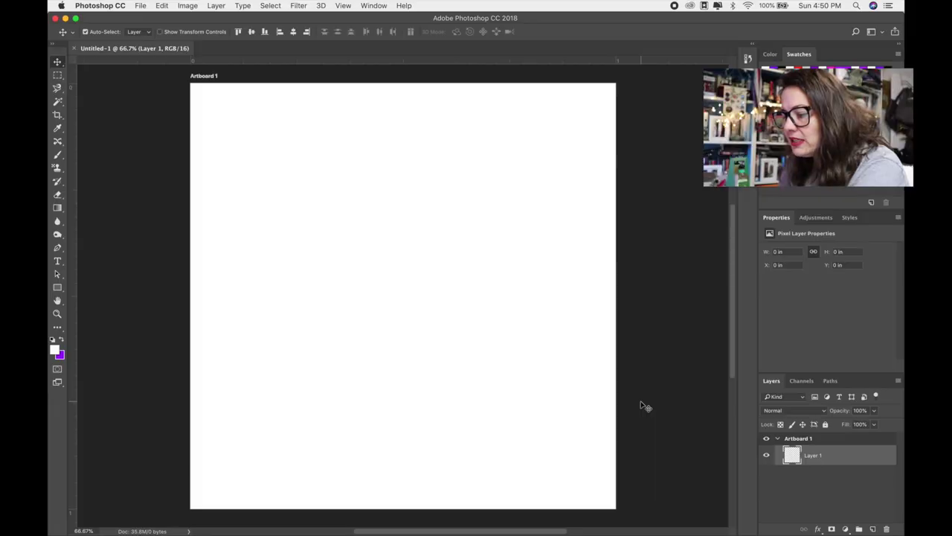
{"action": "left_click", "coordinate": [76, 530]}
Zoom the view to 47% and rename Artboard 1 to 'Inspiration'.
{"action": "type", "text": "47"}
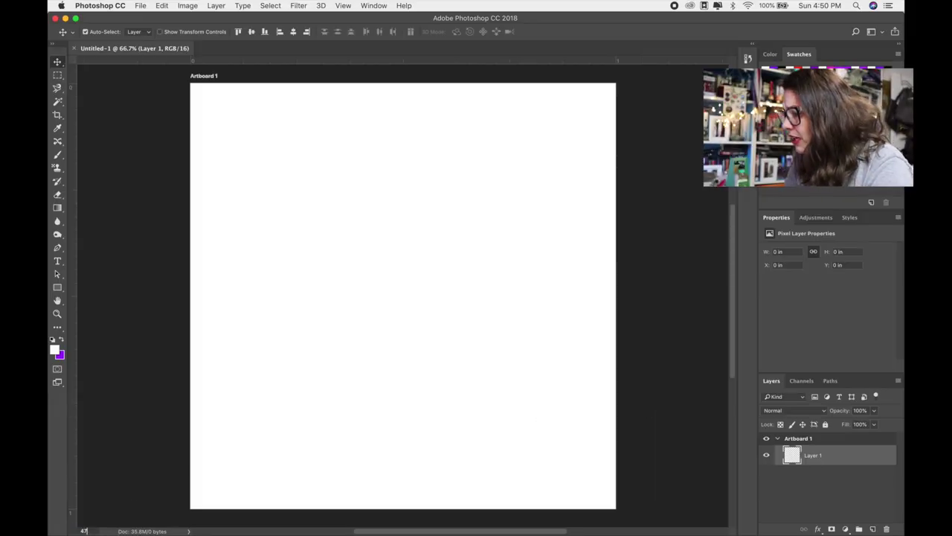
{"action": "key", "text": "Return"}
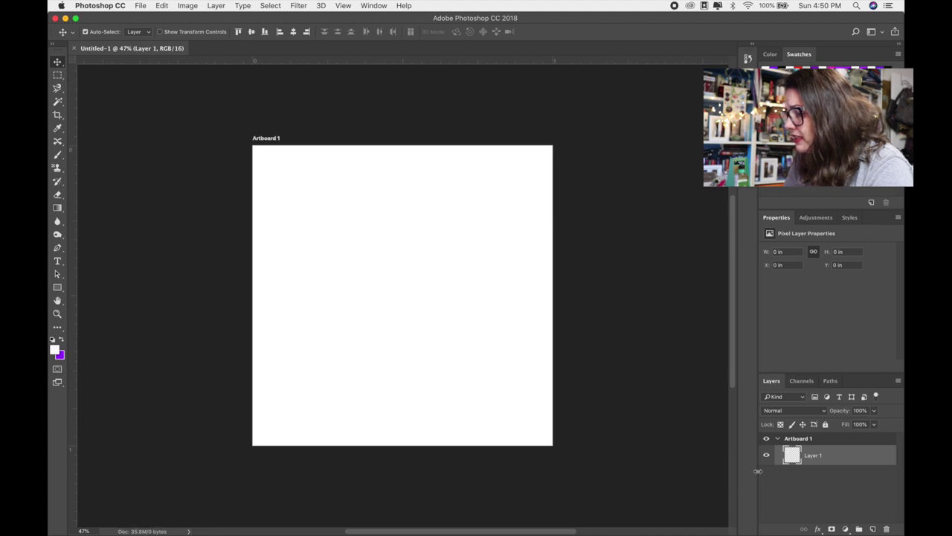
{"action": "left_click", "coordinate": [798, 438]}
{"action": "double_click", "coordinate": [794, 439]}
{"action": "type", "text": "Inspiration"}
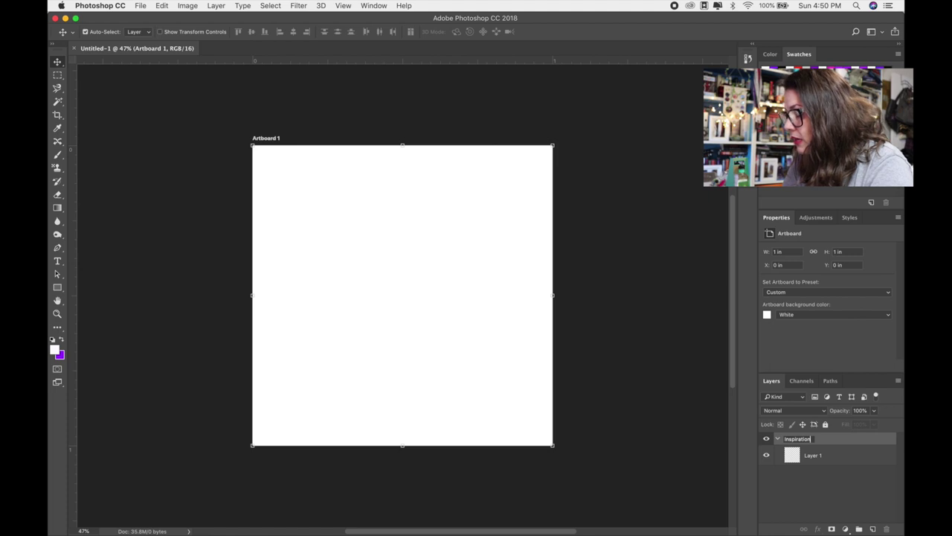
{"action": "key", "text": "Return"}
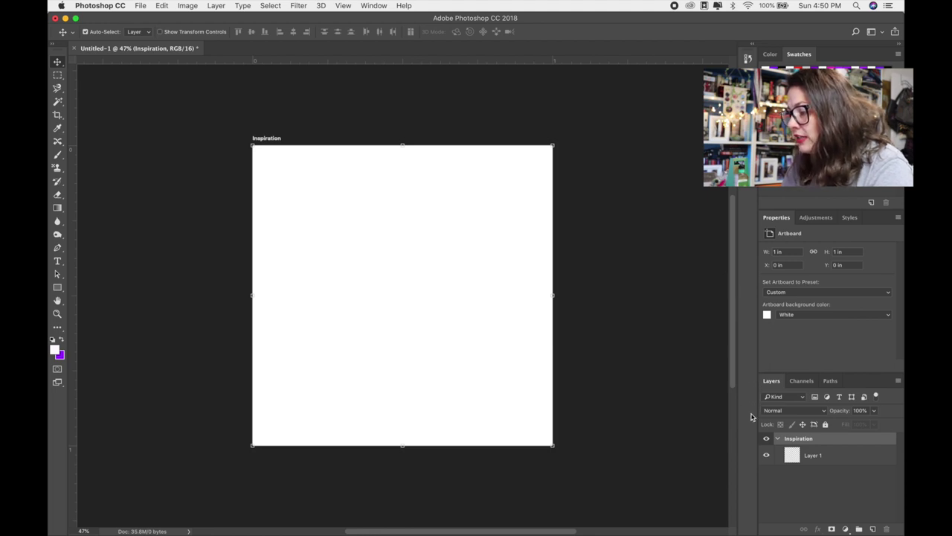
{"action": "right_click", "coordinate": [794, 440]}
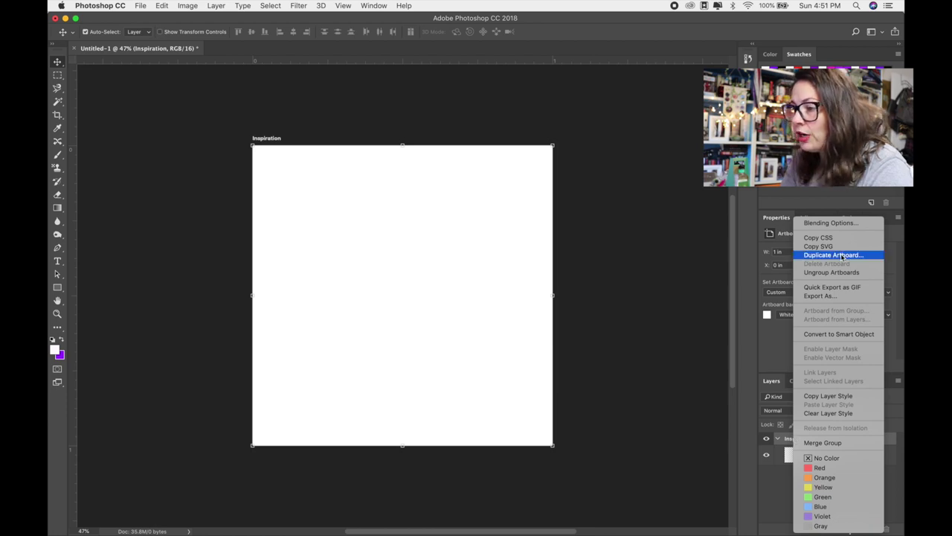
Add a 2500 × 2500 px artboard named 'Teaser' beside Inspiration, then reselect Inspiration.
{"action": "left_click", "coordinate": [732, 280]}
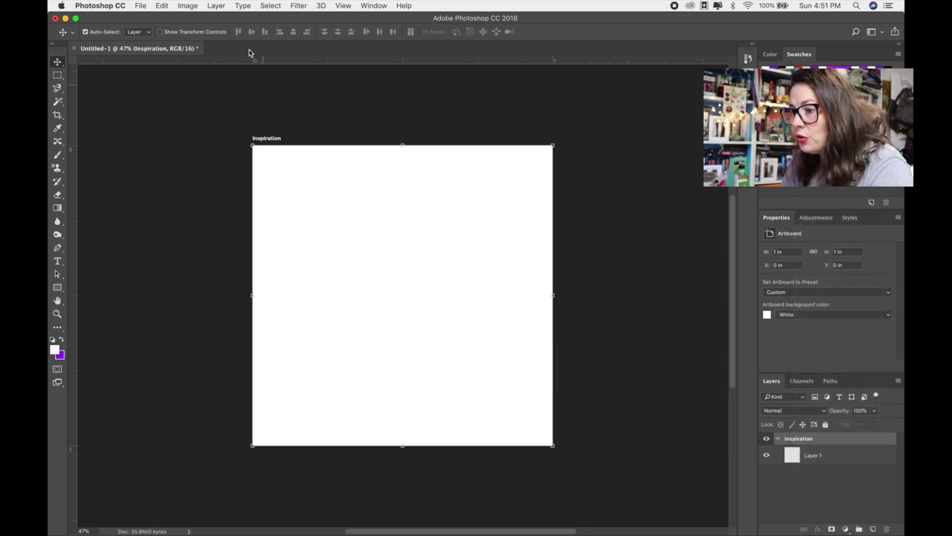
{"action": "left_click", "coordinate": [216, 5]}
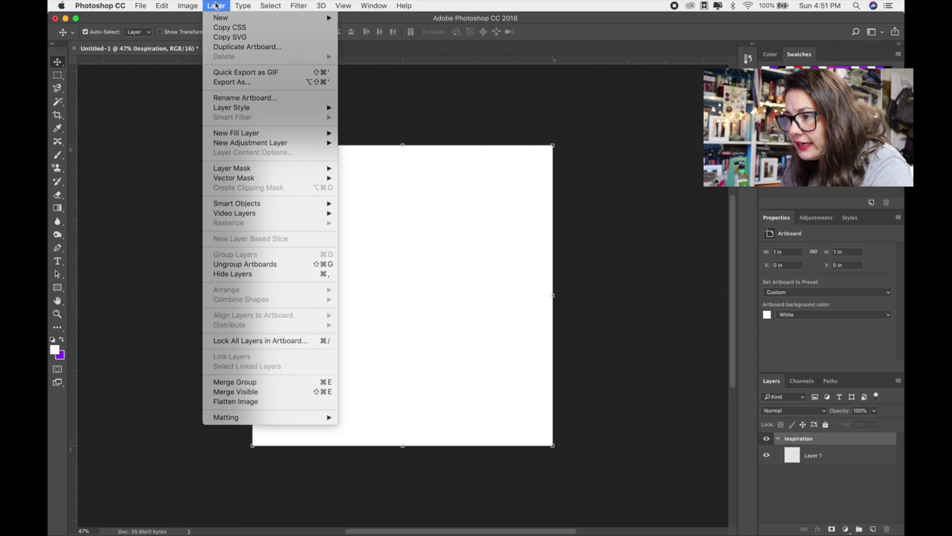
{"action": "mouse_move", "coordinate": [242, 20]}
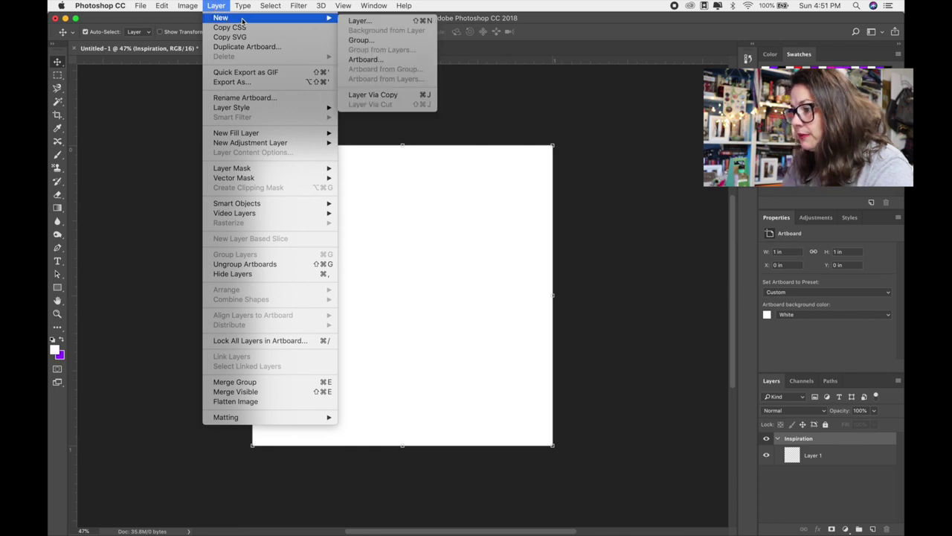
{"action": "left_click", "coordinate": [366, 60]}
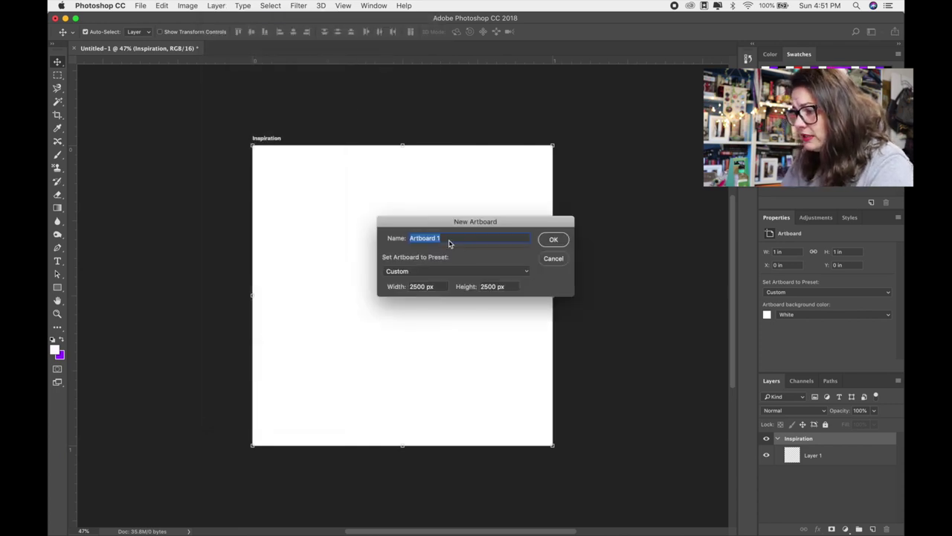
{"action": "type", "text": "Teaser"}
{"action": "left_click", "coordinate": [551, 238]}
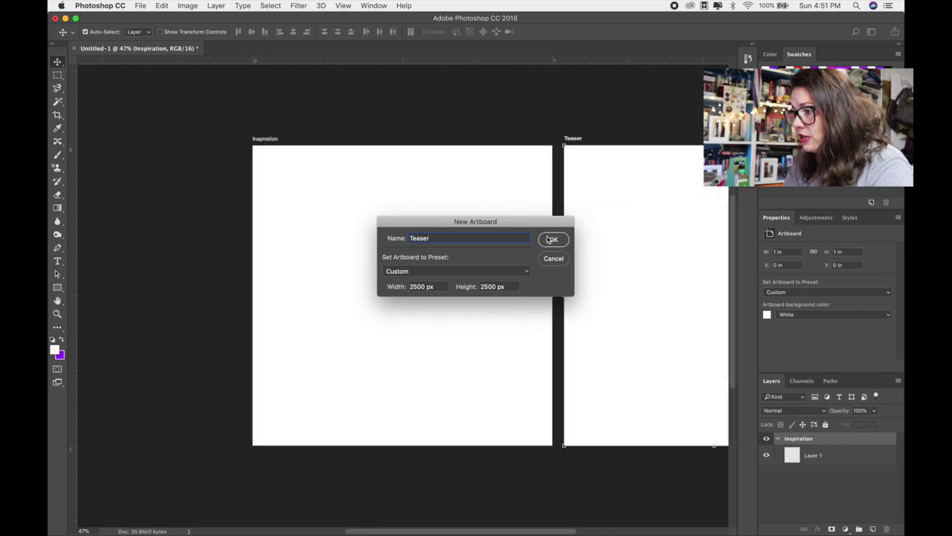
{"action": "scroll", "coordinate": [474, 230], "scroll_direction": "right", "scroll_amount": 6}
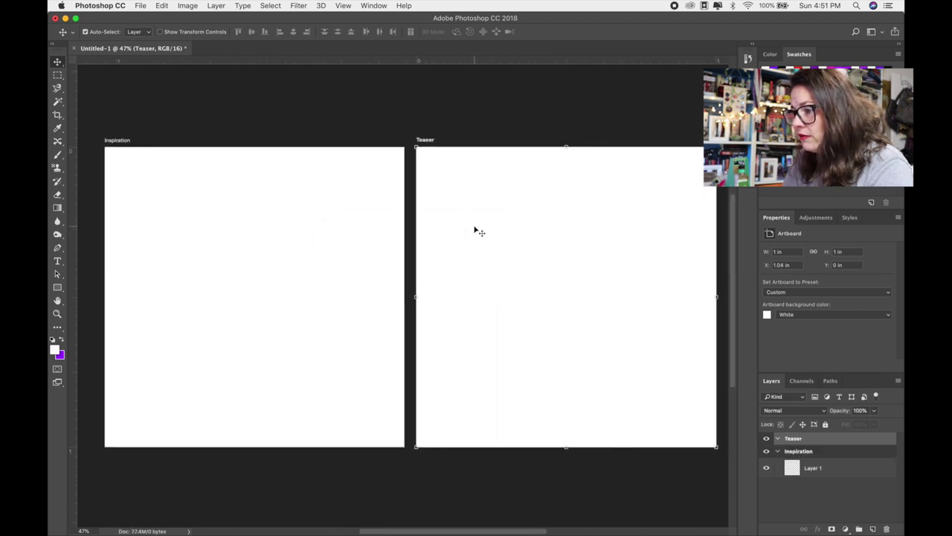
{"action": "scroll", "coordinate": [474, 231], "scroll_direction": "down", "scroll_amount": 2}
{"action": "left_click", "coordinate": [301, 221]}
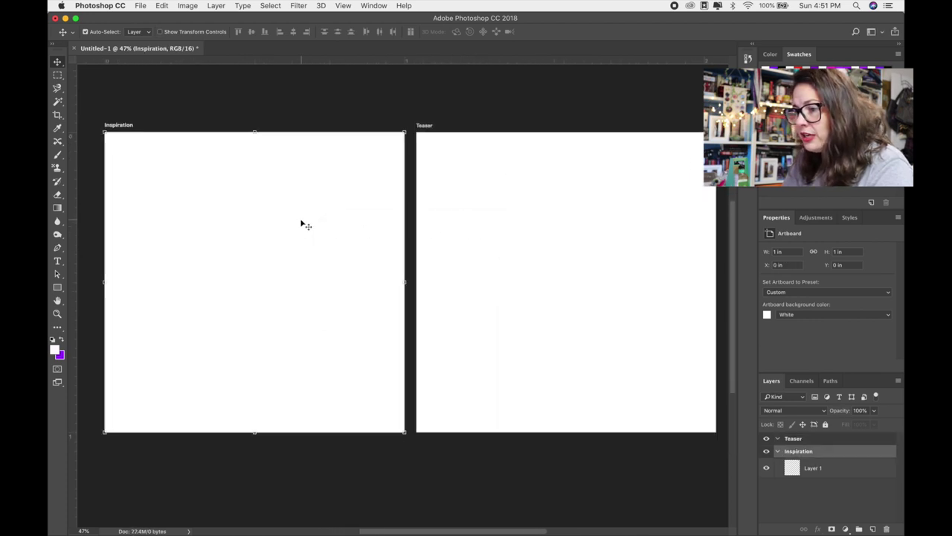
{"action": "left_click", "coordinate": [140, 6]}
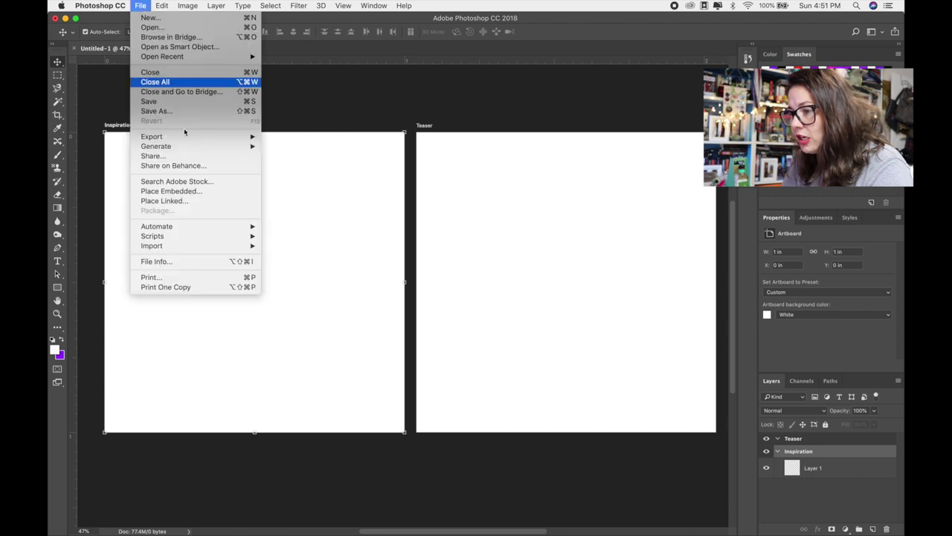
Place Dee-Interlude.jpg as an embedded image on the Inspiration artboard and commit it.
{"action": "left_click", "coordinate": [185, 192]}
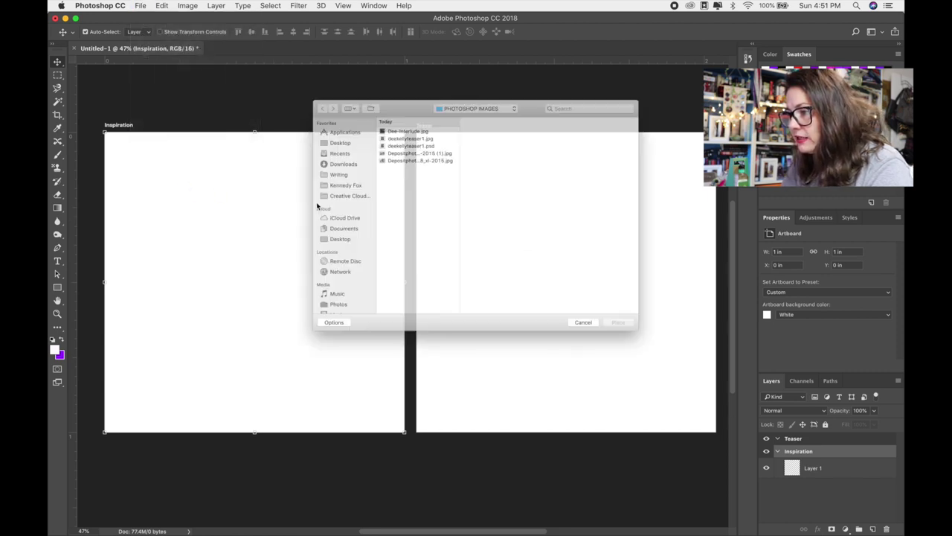
{"action": "left_click", "coordinate": [389, 112]}
{"action": "left_click", "coordinate": [654, 349]}
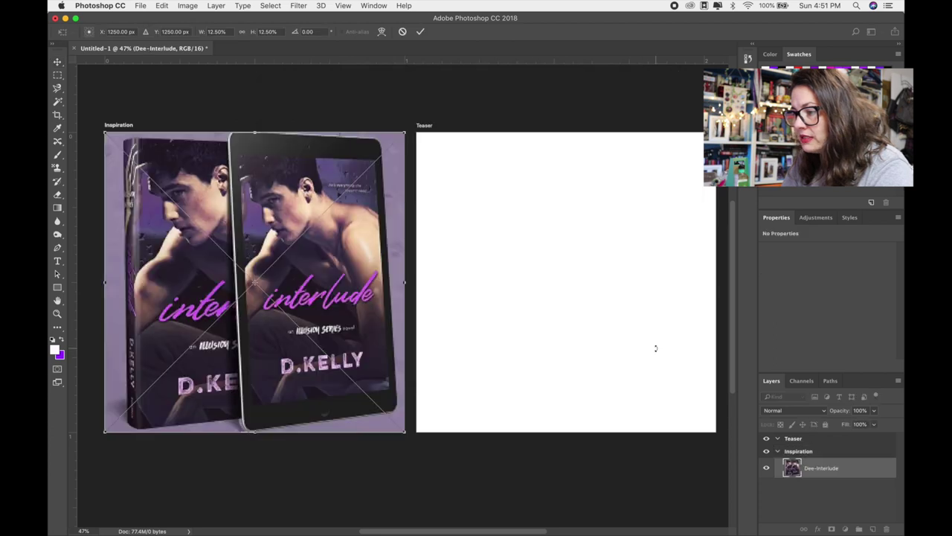
{"action": "key", "text": "Return"}
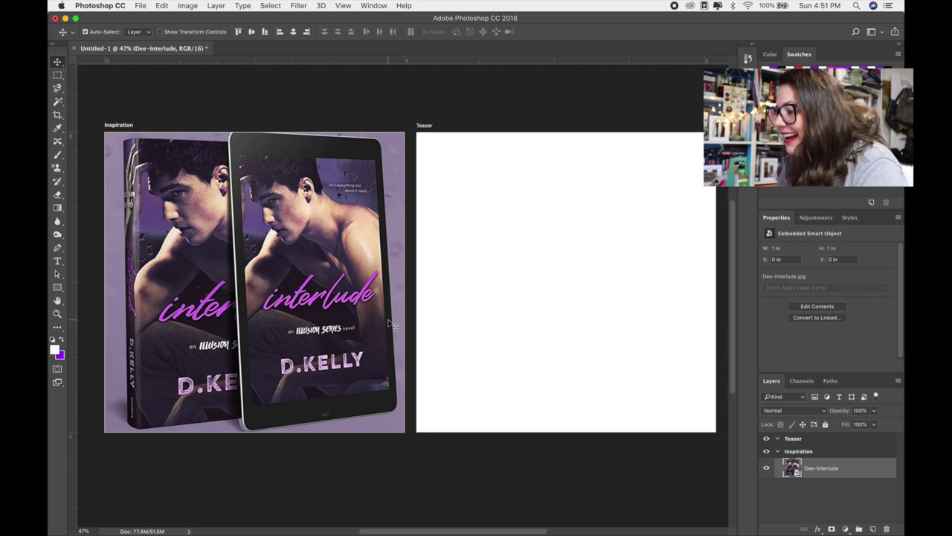
{"action": "scroll", "coordinate": [389, 323], "scroll_direction": "right", "scroll_amount": 2}
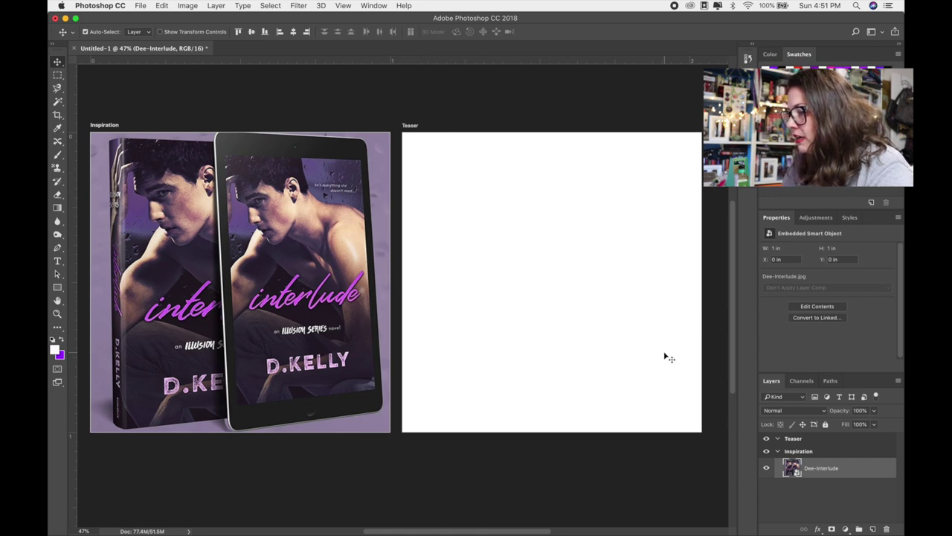
{"action": "left_click", "coordinate": [791, 439]}
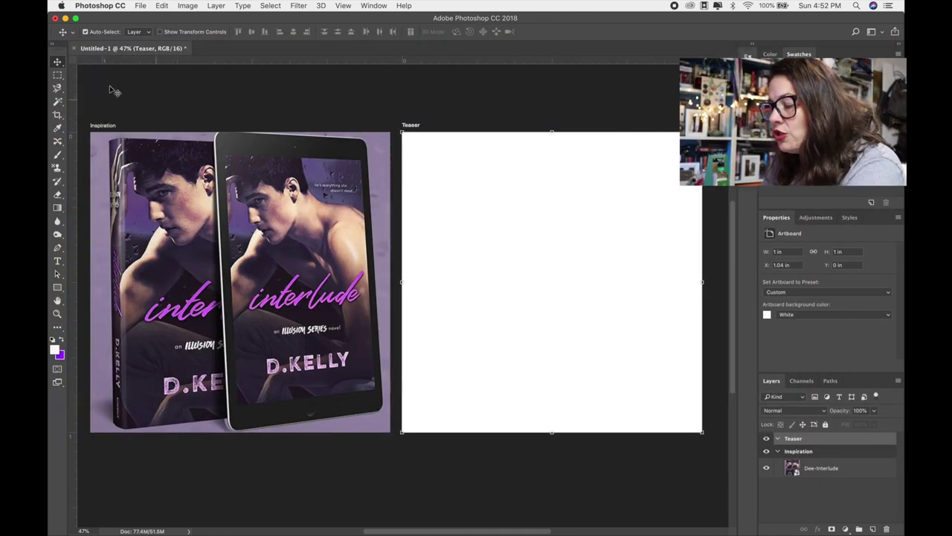
{"action": "left_click", "coordinate": [141, 6]}
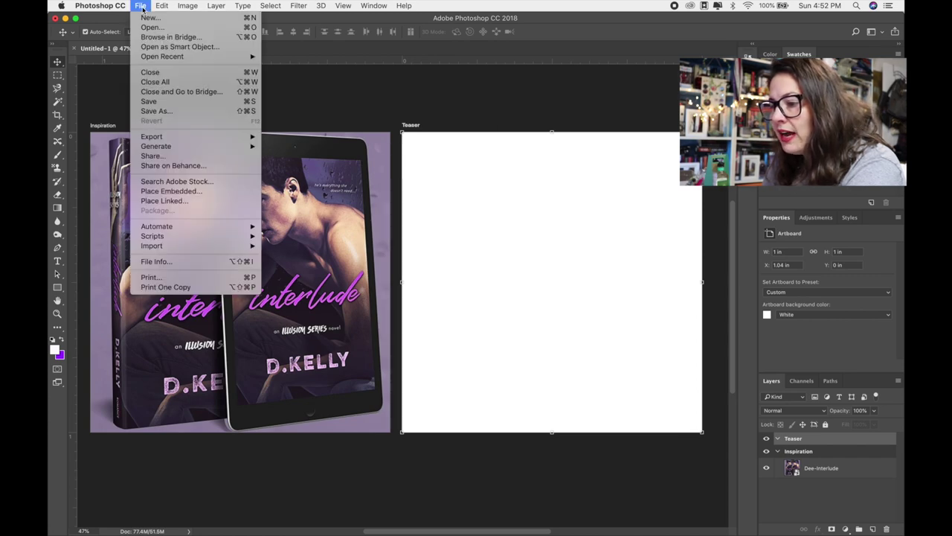
Place the couple stock photo as an embedded image on the Teaser artboard.
{"action": "left_click", "coordinate": [169, 192]}
{"action": "left_click", "coordinate": [395, 139]}
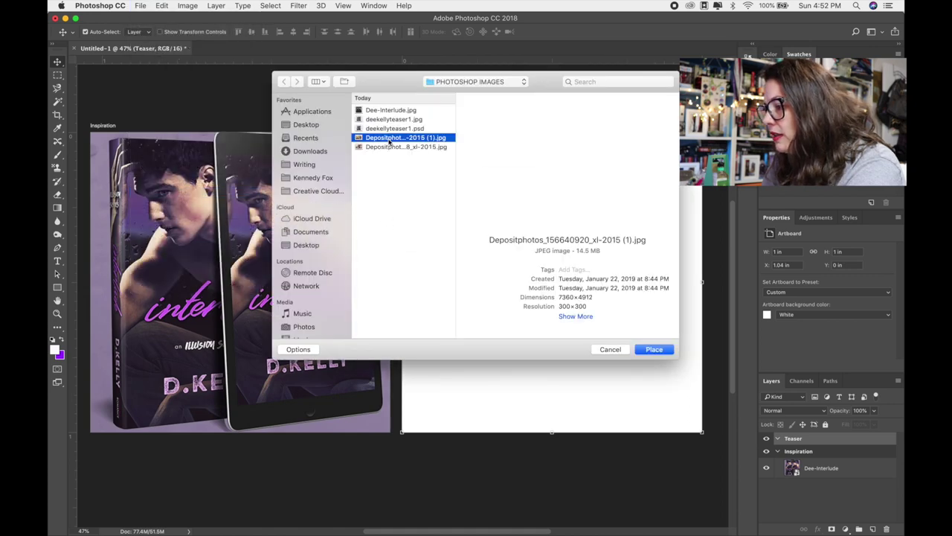
{"action": "left_click", "coordinate": [395, 147]}
{"action": "key", "text": "Return"}
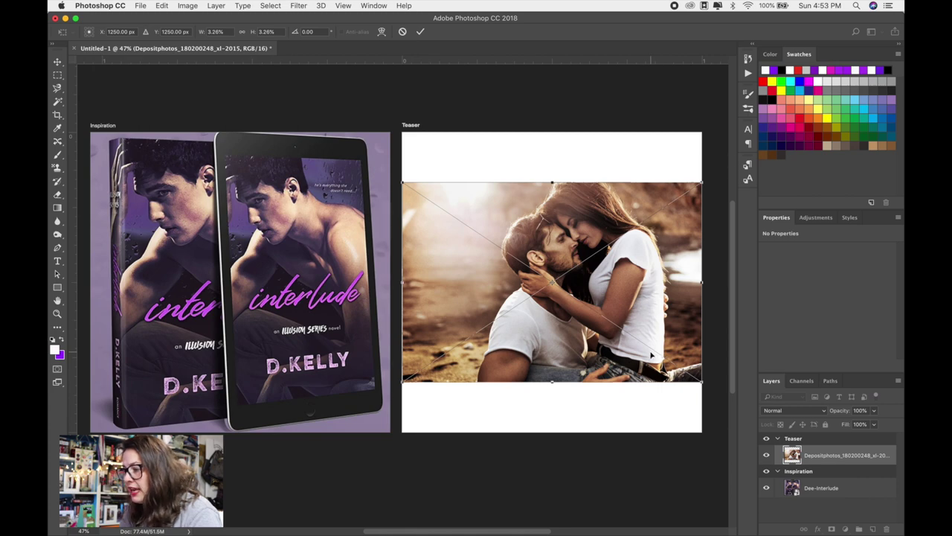
Scale and position the couple photo to fill the square Teaser artboard, then commit it.
{"action": "left_click_drag", "start_coordinate": [402, 182], "coordinate": [318, 128]}
{"action": "left_click_drag", "start_coordinate": [703, 384], "coordinate": [459, 431]}
{"action": "scroll", "coordinate": [457, 440], "scroll_direction": "left", "scroll_amount": 5}
{"action": "left_click_drag", "start_coordinate": [483, 351], "coordinate": [458, 298]}
{"action": "left_click_drag", "start_coordinate": [592, 379], "coordinate": [526, 346]}
{"action": "left_click_drag", "start_coordinate": [610, 398], "coordinate": [548, 366]}
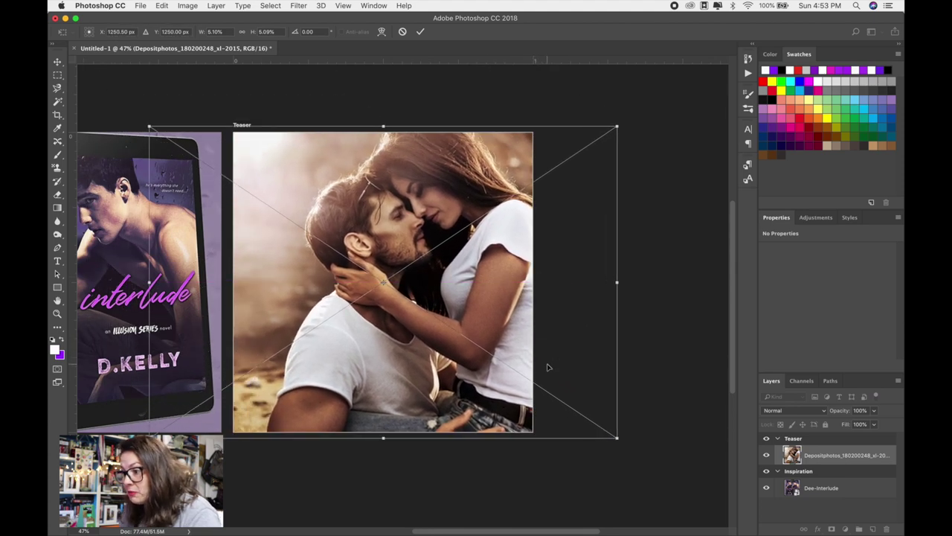
{"action": "left_click_drag", "start_coordinate": [148, 127], "coordinate": [154, 130]}
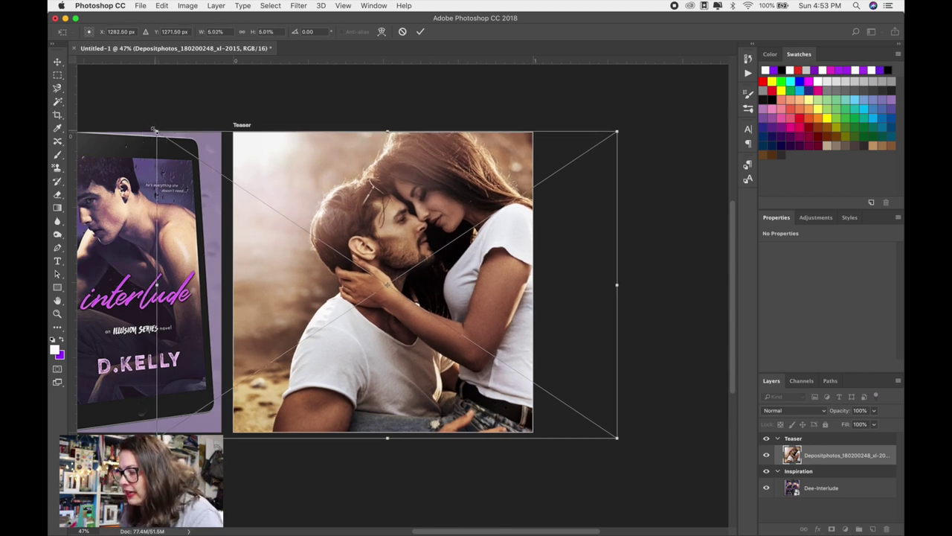
{"action": "left_click_drag", "start_coordinate": [363, 172], "coordinate": [356, 165]}
{"action": "key", "text": "Return"}
{"action": "scroll", "coordinate": [354, 164], "scroll_direction": "left", "scroll_amount": 5}
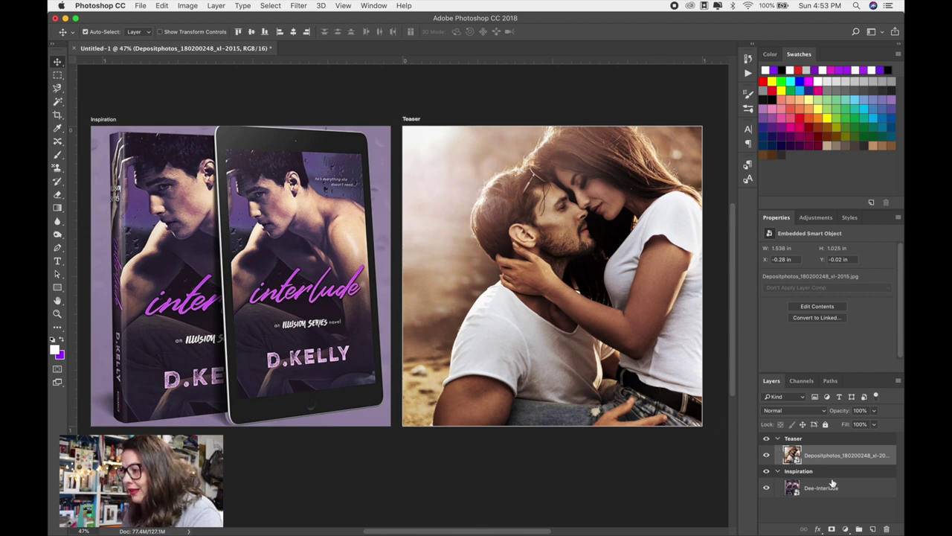
{"action": "left_click", "coordinate": [873, 528]}
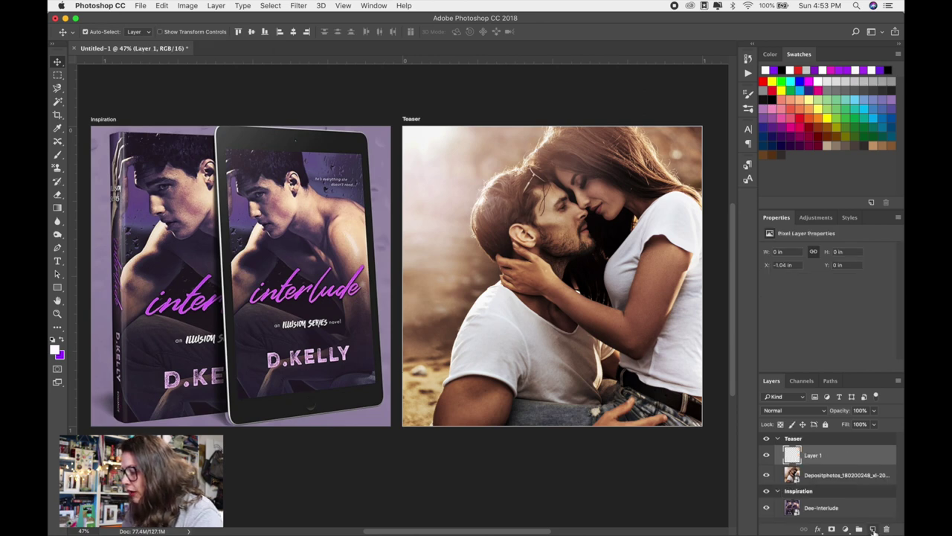
Fill a new layer over the photo with purple #666699 using the Paint Bucket.
{"action": "left_click", "coordinate": [58, 208]}
{"action": "right_click", "coordinate": [60, 210]}
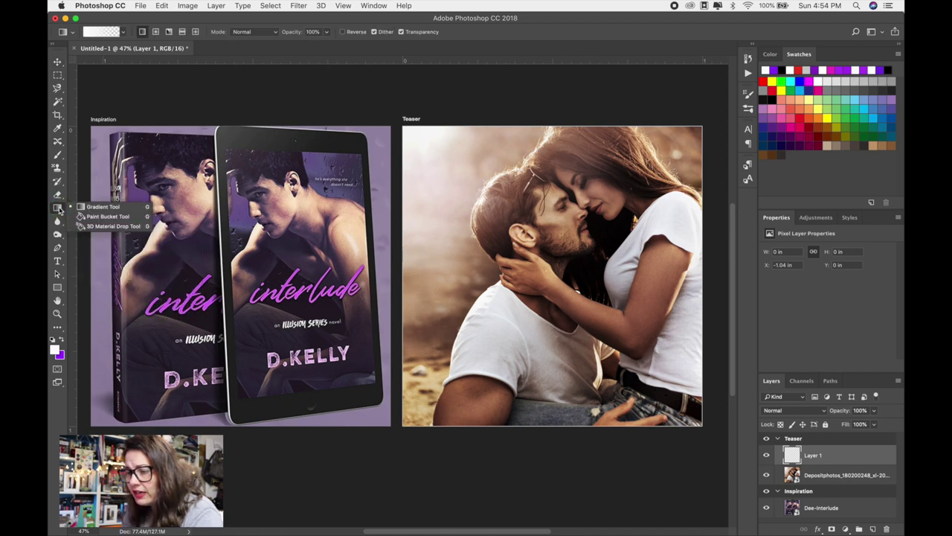
{"action": "left_click", "coordinate": [104, 217]}
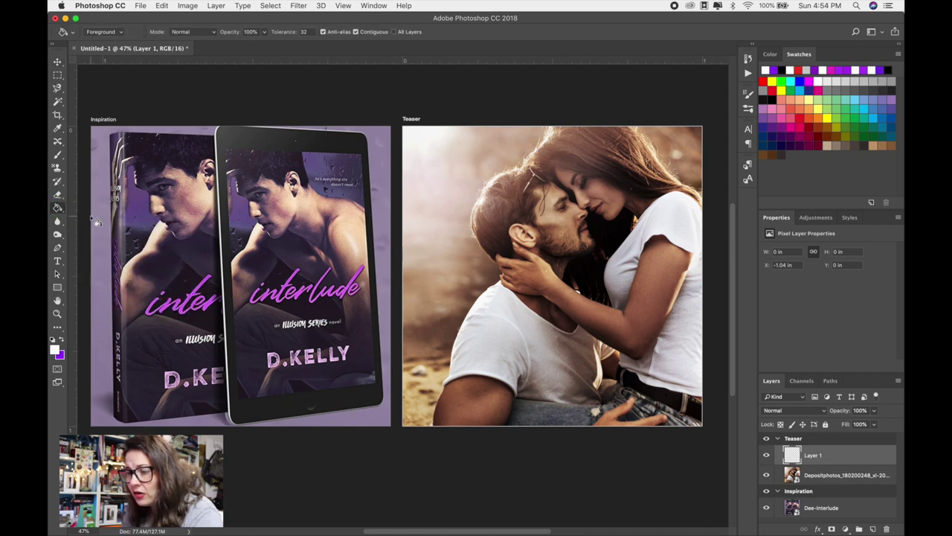
{"action": "left_click", "coordinate": [55, 353]}
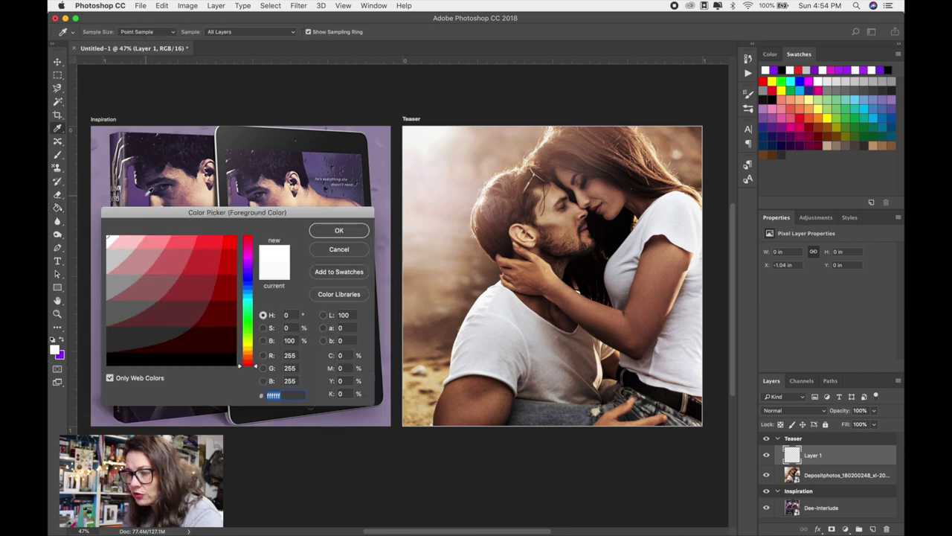
{"action": "type", "text": "666699"}
{"action": "left_click", "coordinate": [142, 193]}
{"action": "left_click", "coordinate": [314, 157]}
{"action": "left_click", "coordinate": [319, 153]}
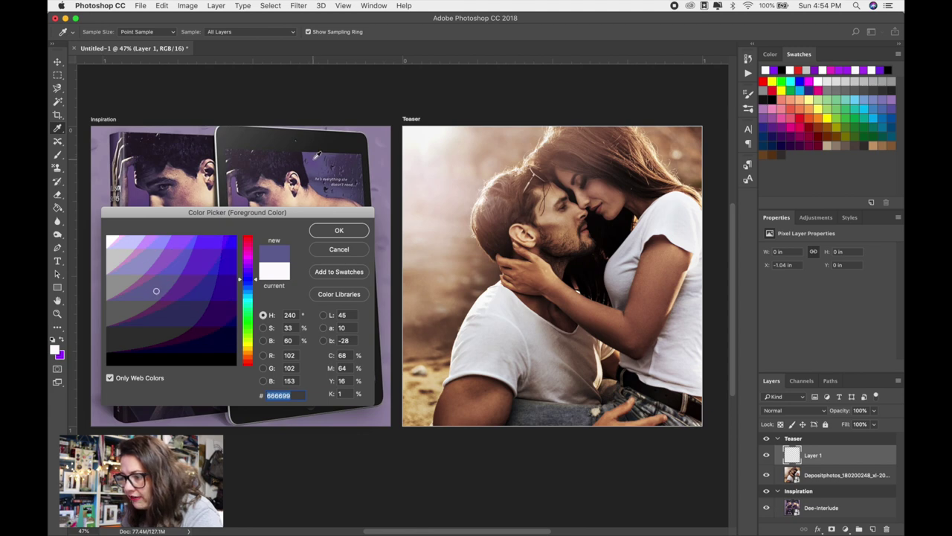
{"action": "mouse_move", "coordinate": [328, 212]}
{"action": "left_mouse_down"}
{"action": "mouse_move", "coordinate": [336, 177]}
{"action": "mouse_move", "coordinate": [322, 231]}
{"action": "mouse_move", "coordinate": [309, 233]}
{"action": "left_mouse_up"}
{"action": "left_click", "coordinate": [334, 249]}
{"action": "key", "text": "g"}
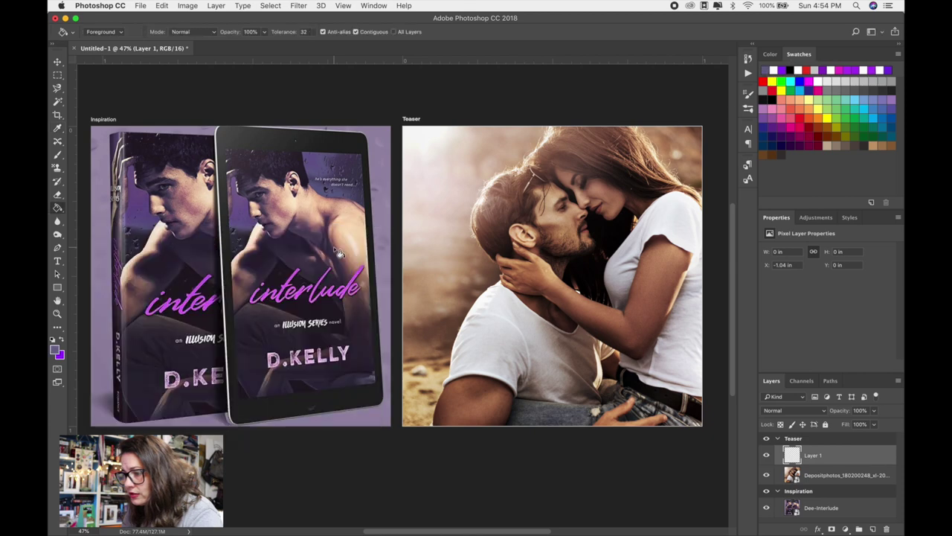
{"action": "left_click", "coordinate": [479, 181]}
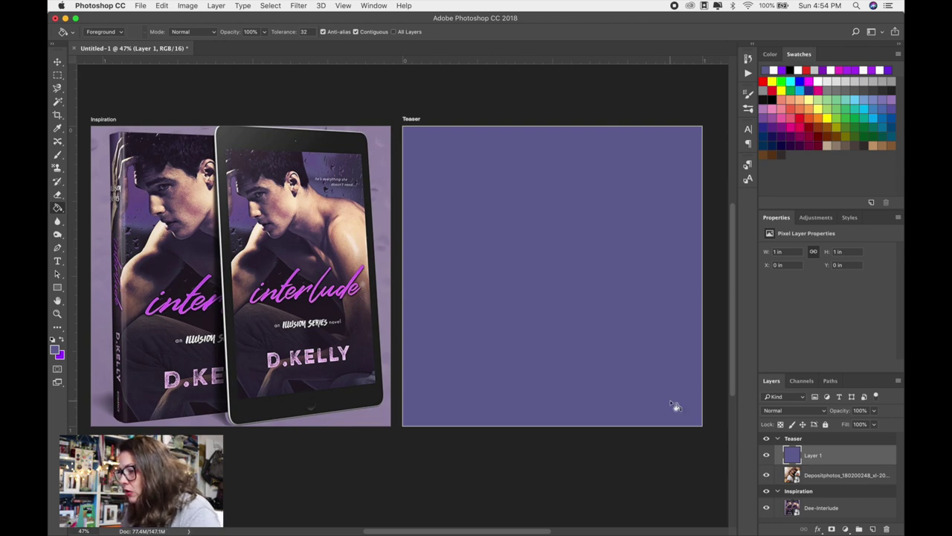
Lower the purple layer's opacity to about 55% so the photo shows through.
{"action": "left_click", "coordinate": [874, 409]}
{"action": "left_click_drag", "start_coordinate": [875, 423], "coordinate": [853, 426]}
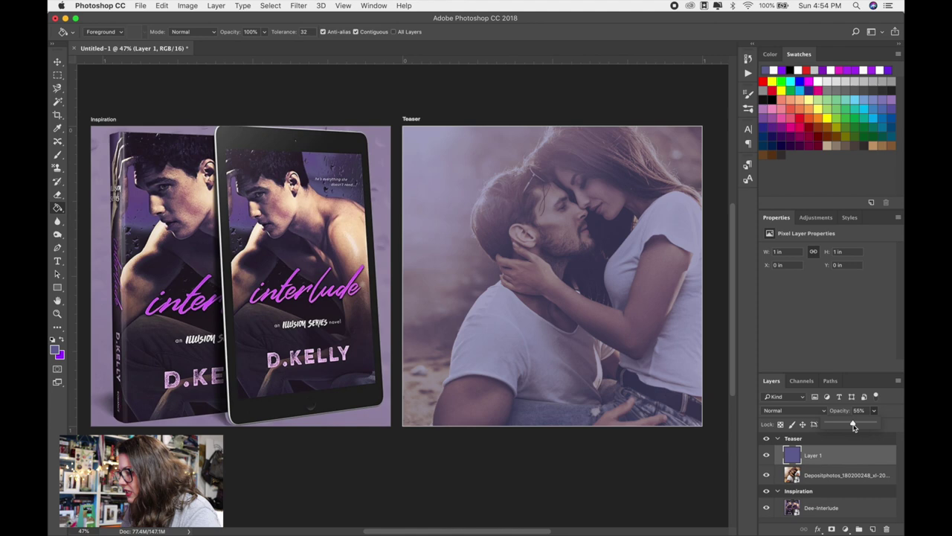
{"action": "scroll", "coordinate": [402, 245], "scroll_direction": "right", "scroll_amount": 2}
{"action": "left_click", "coordinate": [58, 63]}
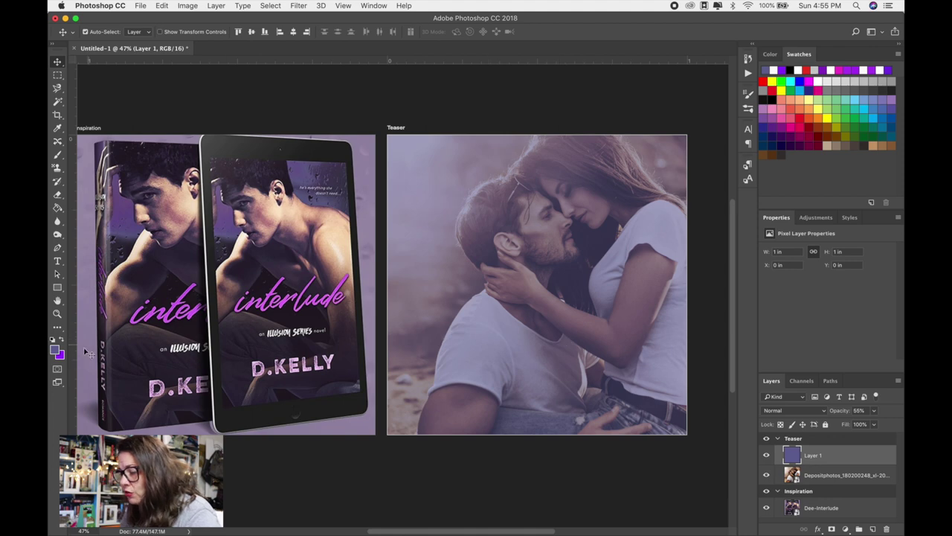
Set the foreground colour to violet #cc66ff.
{"action": "left_click", "coordinate": [58, 353]}
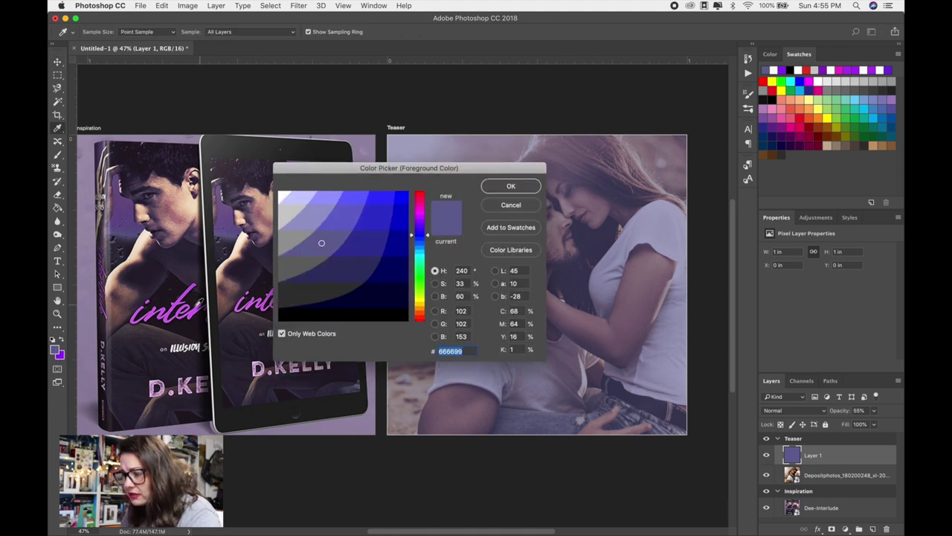
{"action": "type", "text": "cc66ff"}
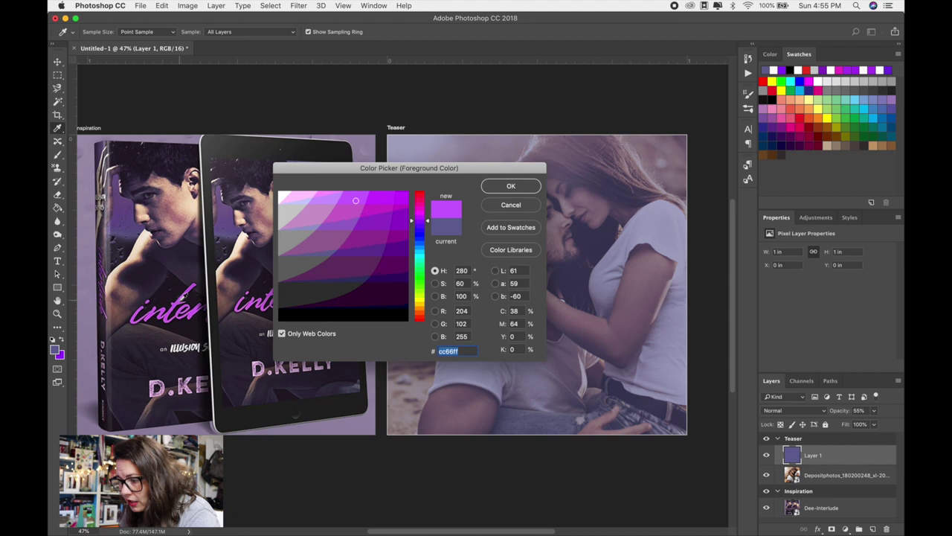
{"action": "left_click", "coordinate": [511, 186]}
Add the title 'interlude' in Moonstone and move it higher on the photo.
{"action": "key", "text": "v"}
{"action": "key", "text": "t"}
{"action": "left_click_drag", "start_coordinate": [461, 347], "coordinate": [633, 393]}
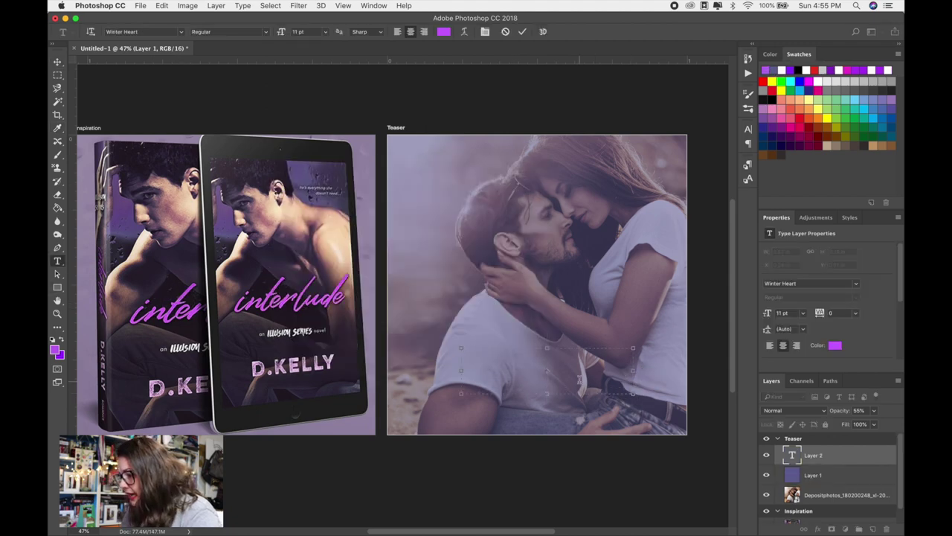
{"action": "left_click", "coordinate": [181, 33]}
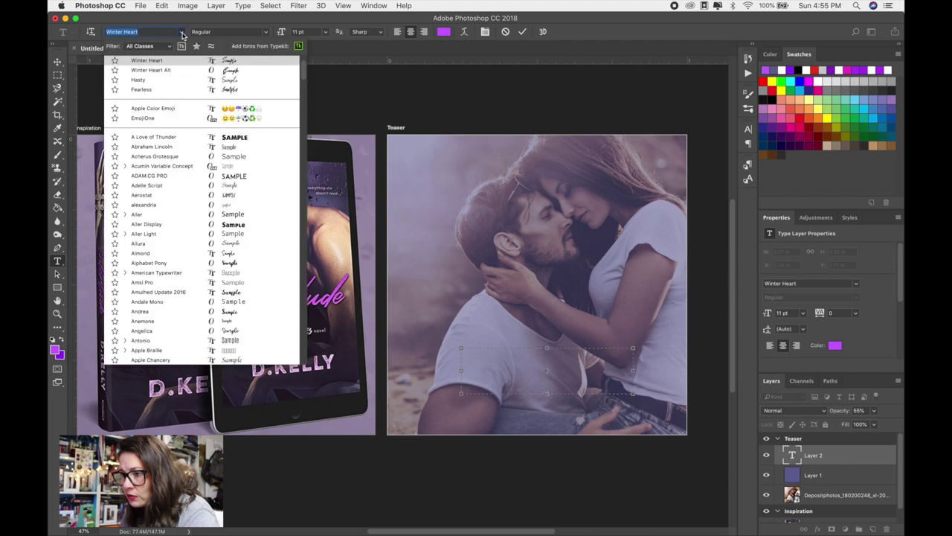
{"action": "type", "text": "Moonstone"}
{"action": "key", "text": "Return"}
{"action": "type", "text": "interlude"}
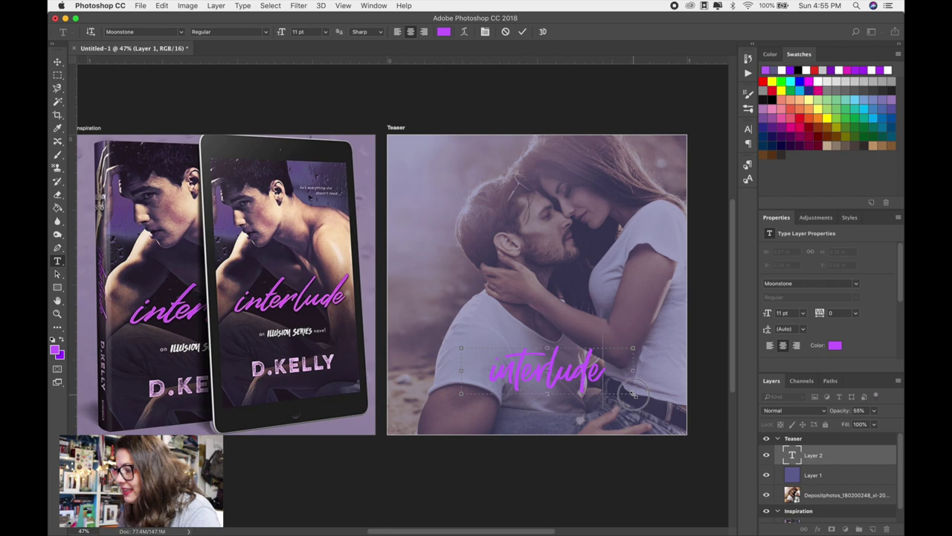
{"action": "key", "text": "ctrl+Return"}
{"action": "key", "text": "v"}
{"action": "left_click_drag", "start_coordinate": [520, 362], "coordinate": [515, 318]}
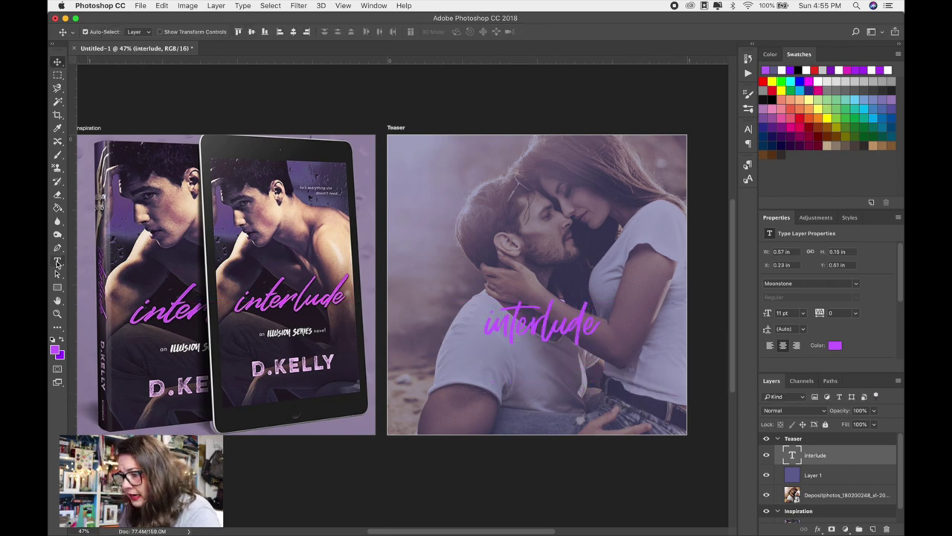
Draw a second text box below the title and set its font to Century Gothic.
{"action": "left_click", "coordinate": [57, 262]}
{"action": "left_click_drag", "start_coordinate": [435, 363], "coordinate": [482, 392]}
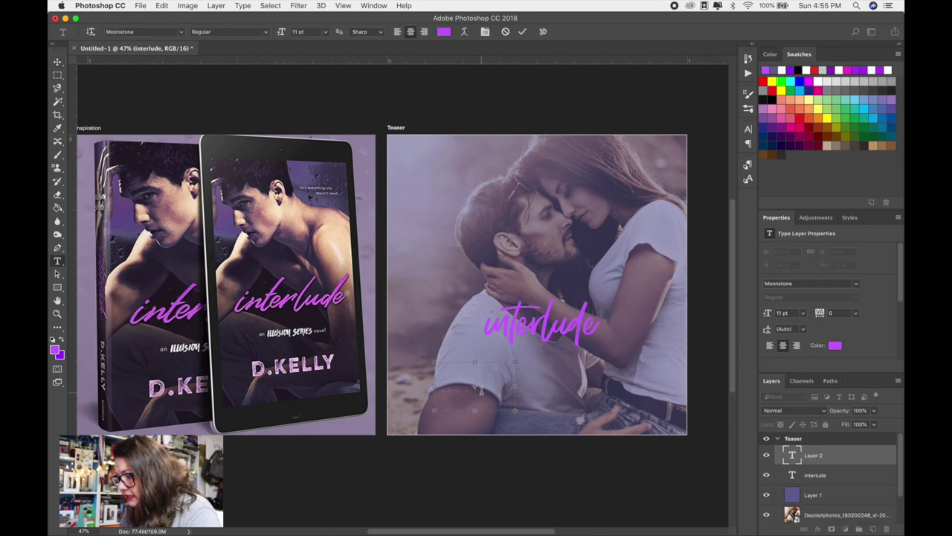
{"action": "left_click", "coordinate": [182, 33]}
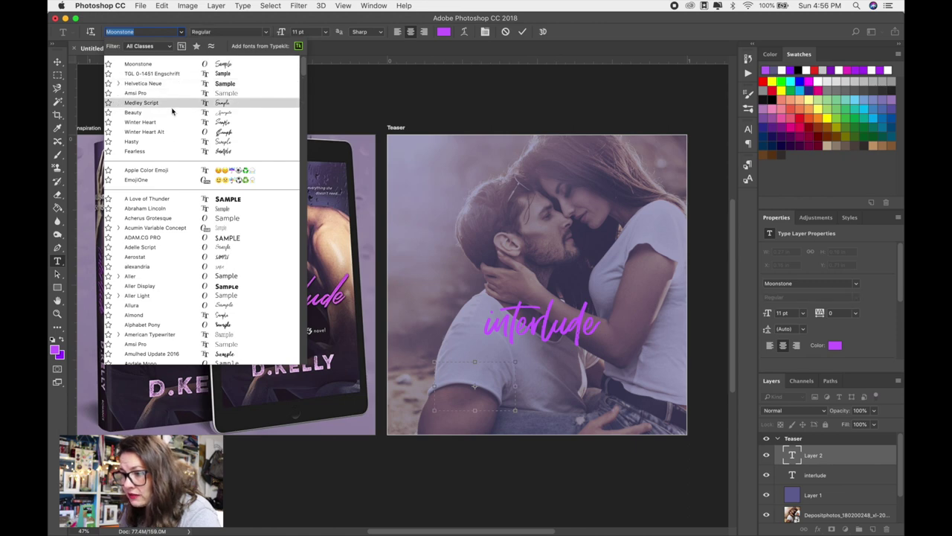
{"action": "key", "text": "Escape"}
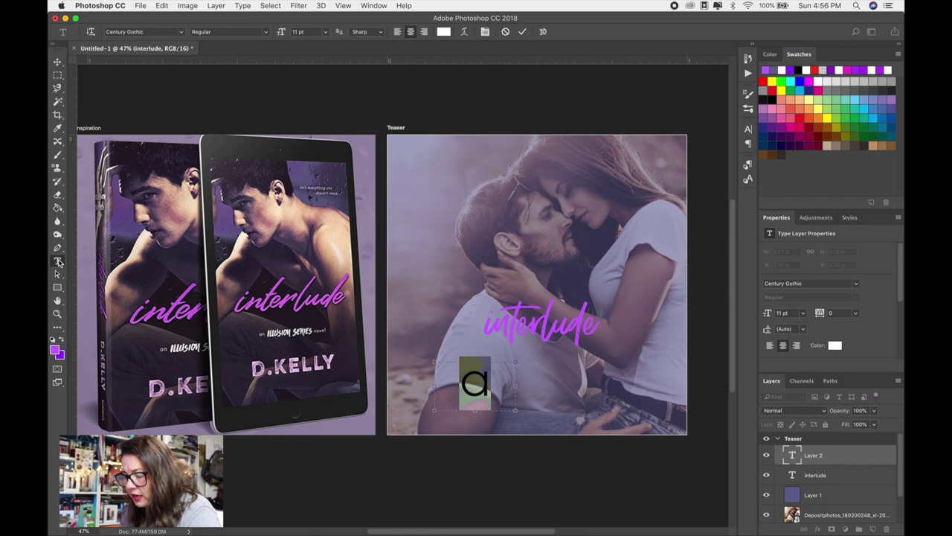
Commit the white Century Gothic 'a' text and zoom in and out to compare with the mockup.
{"action": "left_click", "coordinate": [58, 62]}
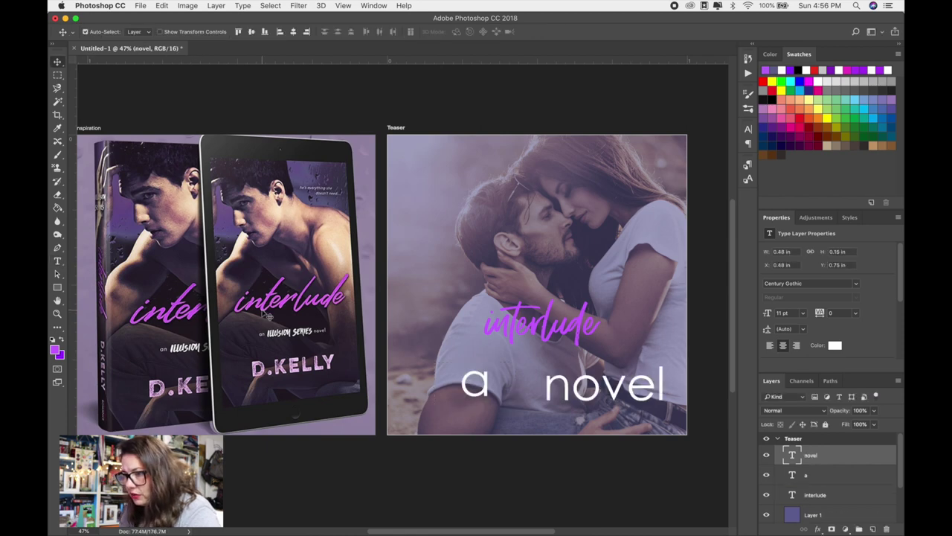
{"action": "scroll", "coordinate": [268, 315], "scroll_direction": "up", "scroll_amount": 3}
{"action": "scroll", "coordinate": [268, 314], "scroll_direction": "up", "scroll_amount": 5}
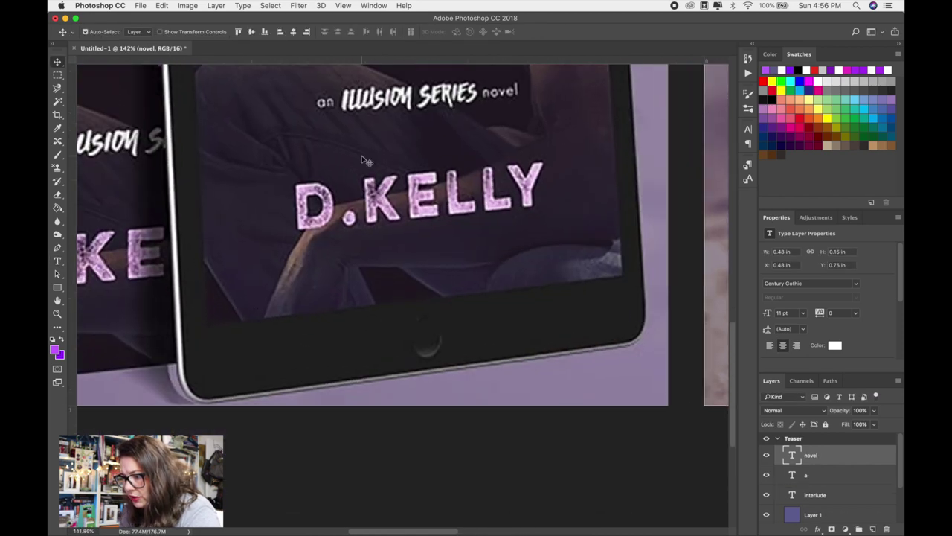
{"action": "scroll", "coordinate": [446, 245], "scroll_direction": "up", "scroll_amount": 2}
{"action": "scroll", "coordinate": [509, 218], "scroll_direction": "down", "scroll_amount": 6}
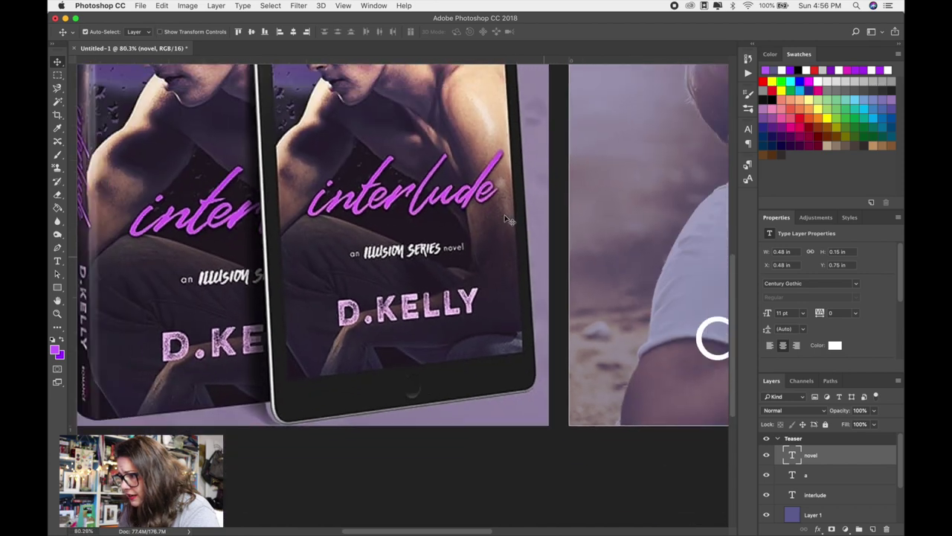
{"action": "scroll", "coordinate": [440, 275], "scroll_direction": "up", "scroll_amount": 6}
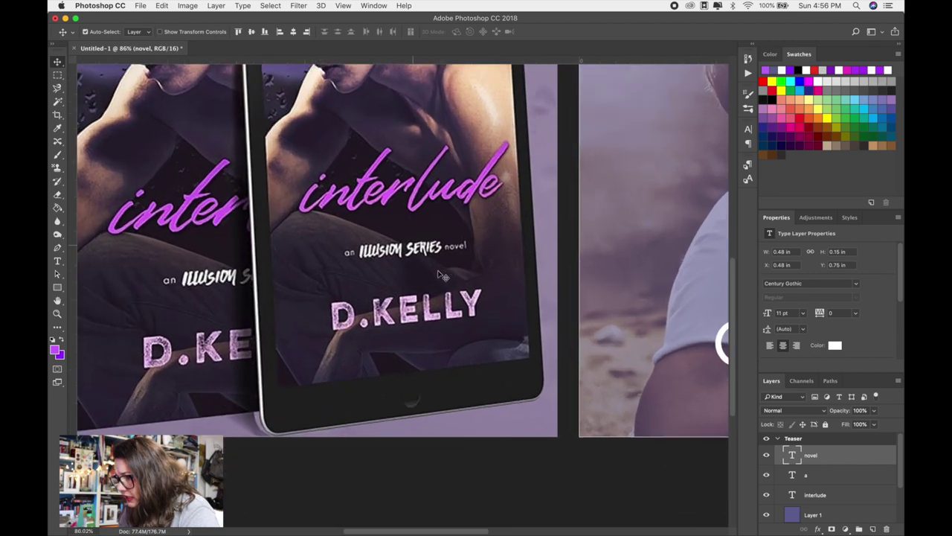
{"action": "scroll", "coordinate": [440, 275], "scroll_direction": "down", "scroll_amount": 6}
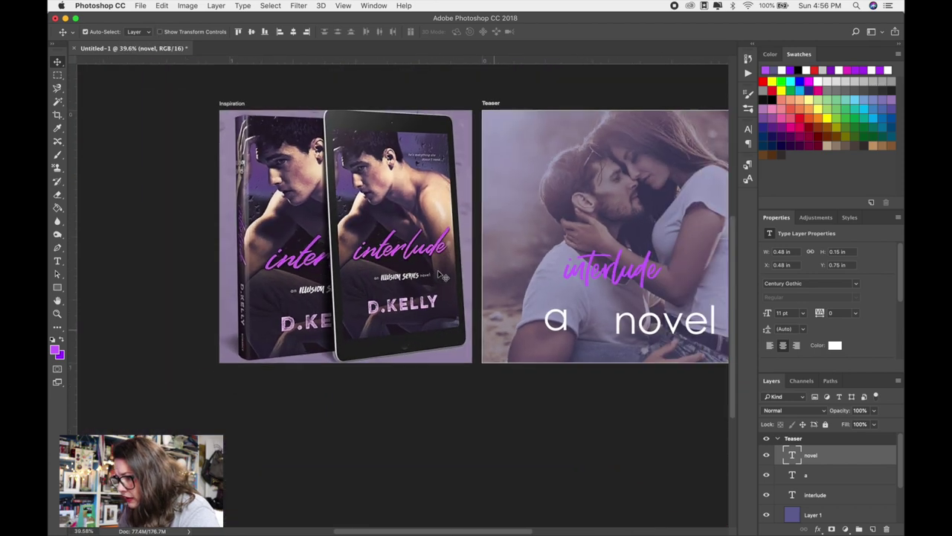
{"action": "scroll", "coordinate": [462, 313], "scroll_direction": "right", "scroll_amount": 5}
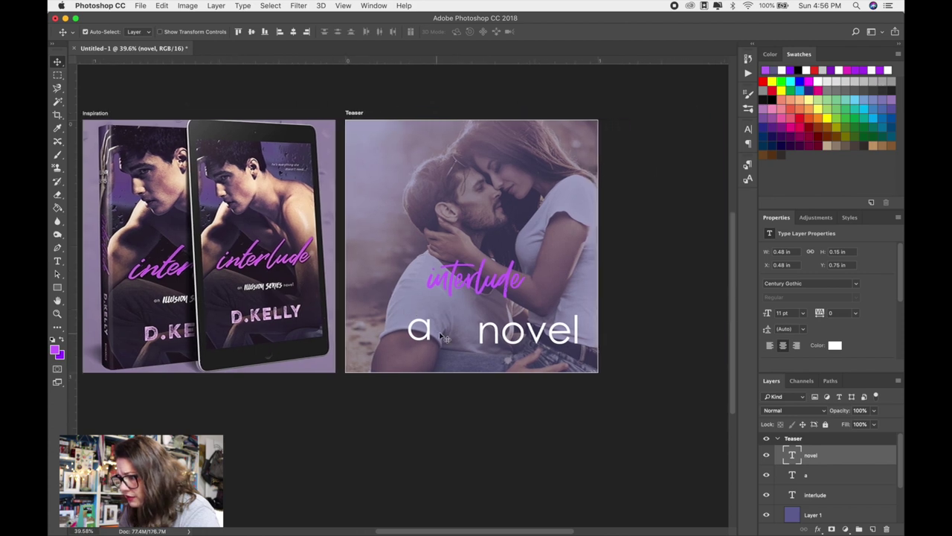
{"action": "double_click", "coordinate": [792, 476]}
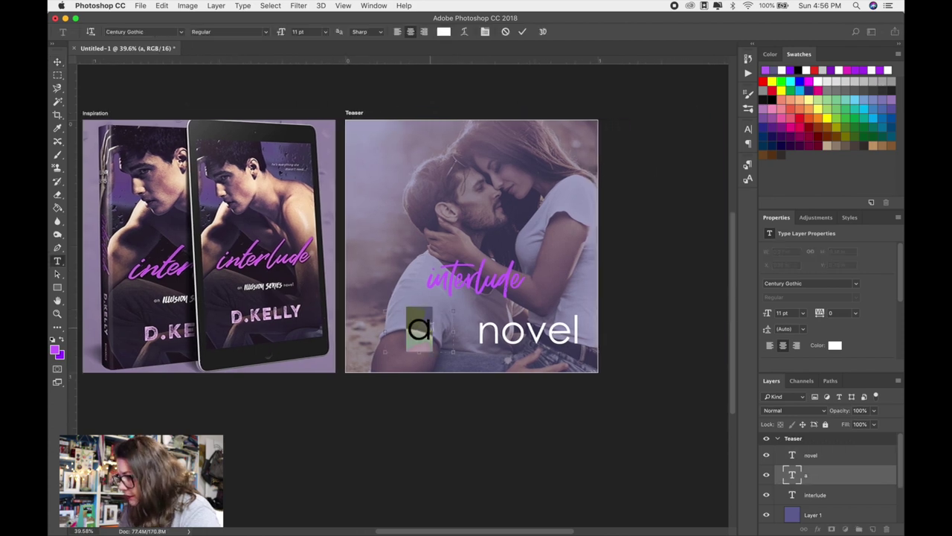
Change 'a' to 'an' and line it up on the same line as 'novel'.
{"action": "type", "text": "an"}
{"action": "left_click", "coordinate": [57, 62]}
{"action": "left_click_drag", "start_coordinate": [424, 331], "coordinate": [401, 336]}
{"action": "left_click_drag", "start_coordinate": [554, 336], "coordinate": [572, 319]}
{"action": "left_click_drag", "start_coordinate": [393, 334], "coordinate": [396, 320]}
Paste an 'illusion series' text layer below interlude and capitalise it to 'Illusion'.
{"action": "left_click", "coordinate": [58, 261]}
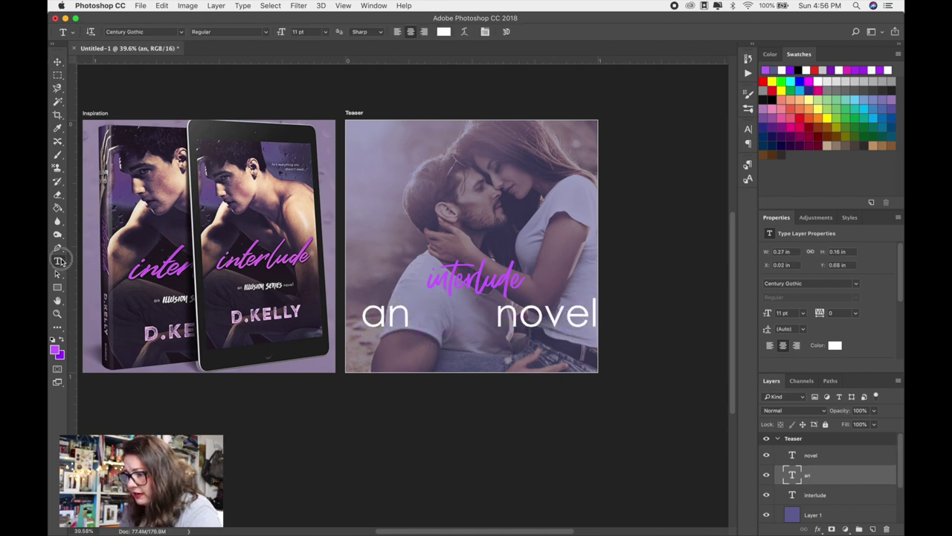
{"action": "left_click_drag", "start_coordinate": [410, 286], "coordinate": [495, 338]}
{"action": "type", "text": "illusion series"}
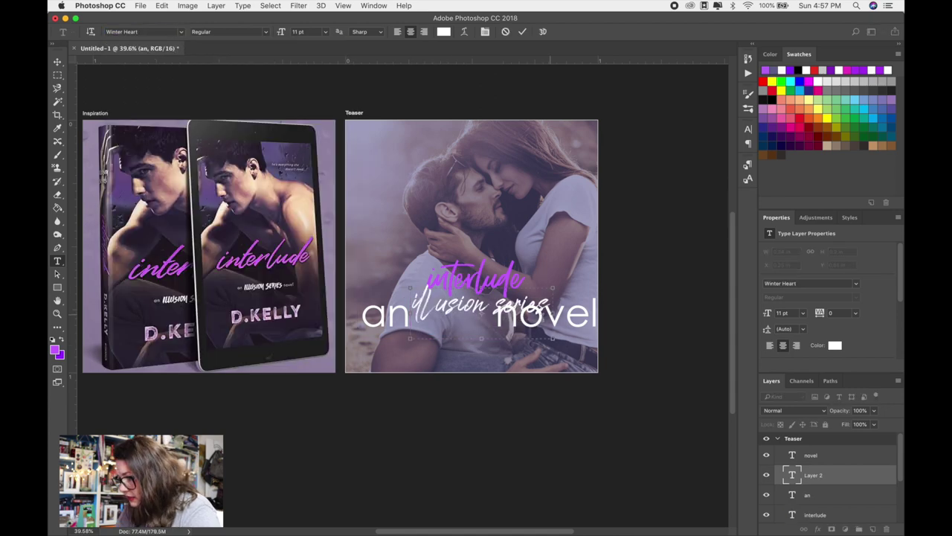
{"action": "left_click", "coordinate": [57, 62]}
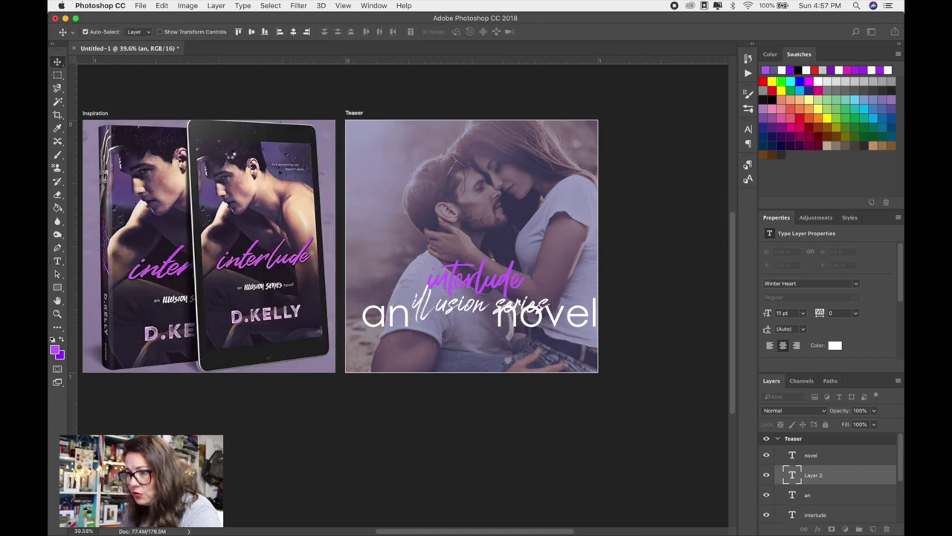
{"action": "double_click", "coordinate": [791, 474]}
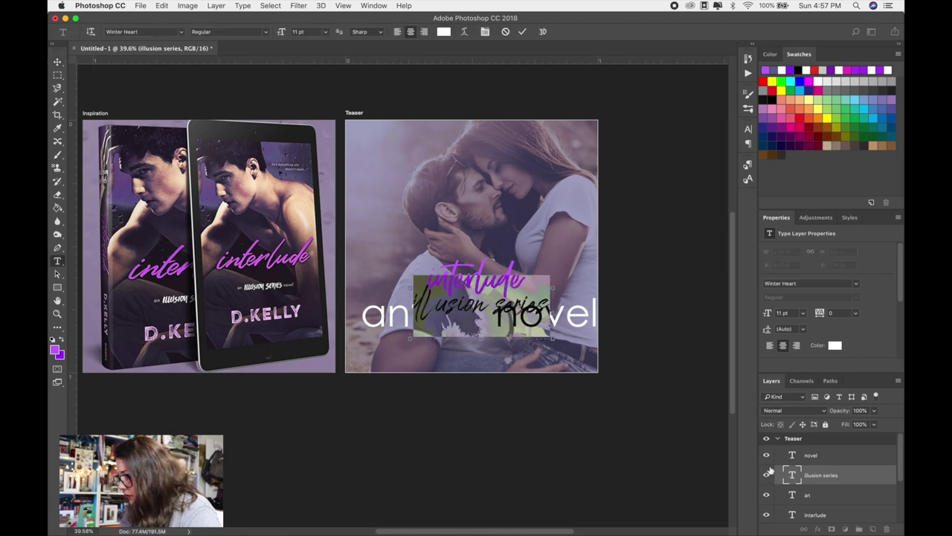
{"action": "left_click", "coordinate": [426, 305]}
{"action": "key", "text": "BackSpace"}
{"action": "key", "text": "BackSpace"}
{"action": "type", "text": "Illusion"}
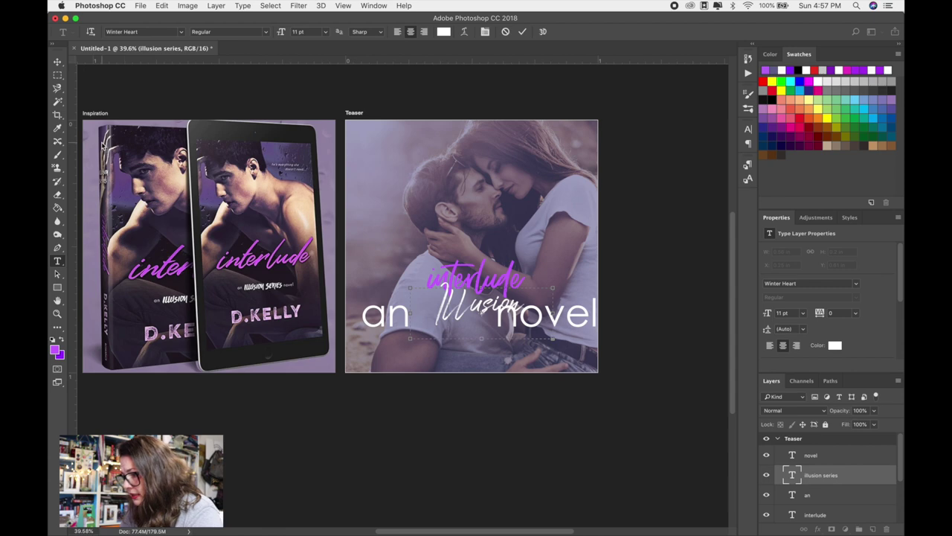
Shrink the Illusion text slightly and move it up into the upper photo.
{"action": "left_click", "coordinate": [57, 62]}
{"action": "left_click_drag", "start_coordinate": [487, 309], "coordinate": [448, 329]}
{"action": "left_click_drag", "start_coordinate": [466, 297], "coordinate": [464, 296]}
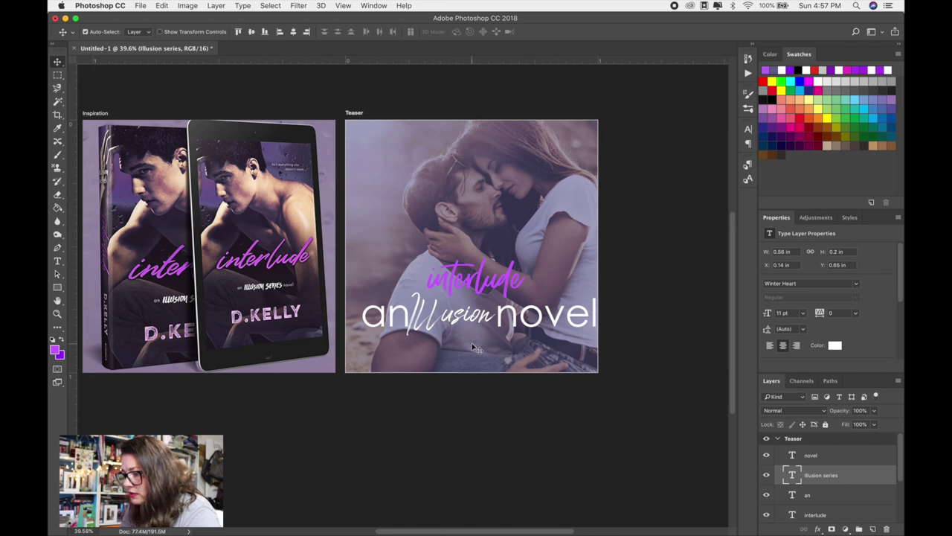
{"action": "key", "text": "super+t"}
{"action": "left_click_drag", "start_coordinate": [523, 347], "coordinate": [517, 343]}
{"action": "left_click_drag", "start_coordinate": [446, 312], "coordinate": [433, 196]}
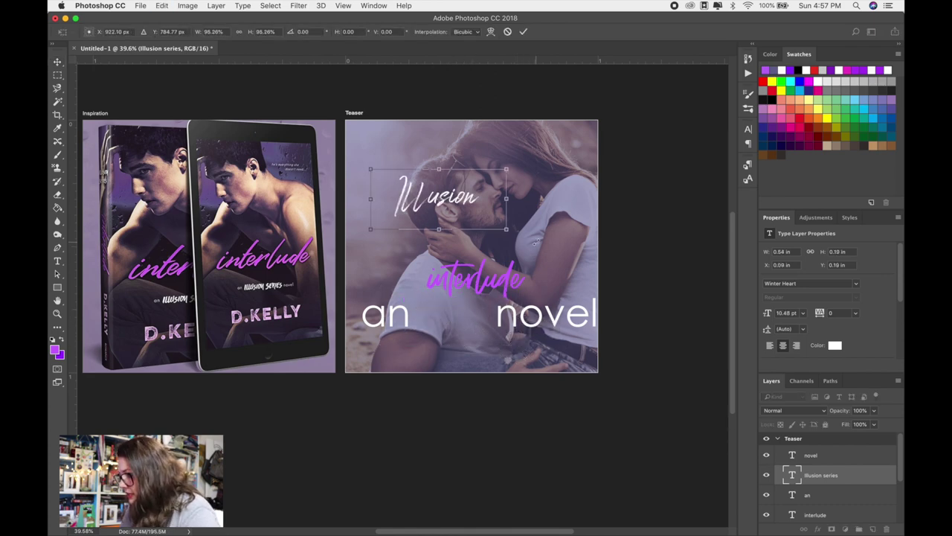
Set the series text to Amulhed Update 2016 and widen its box so ILLUSION SERIES fits one line.
{"action": "double_click", "coordinate": [791, 474]}
{"action": "left_click_drag", "start_coordinate": [506, 199], "coordinate": [552, 203]}
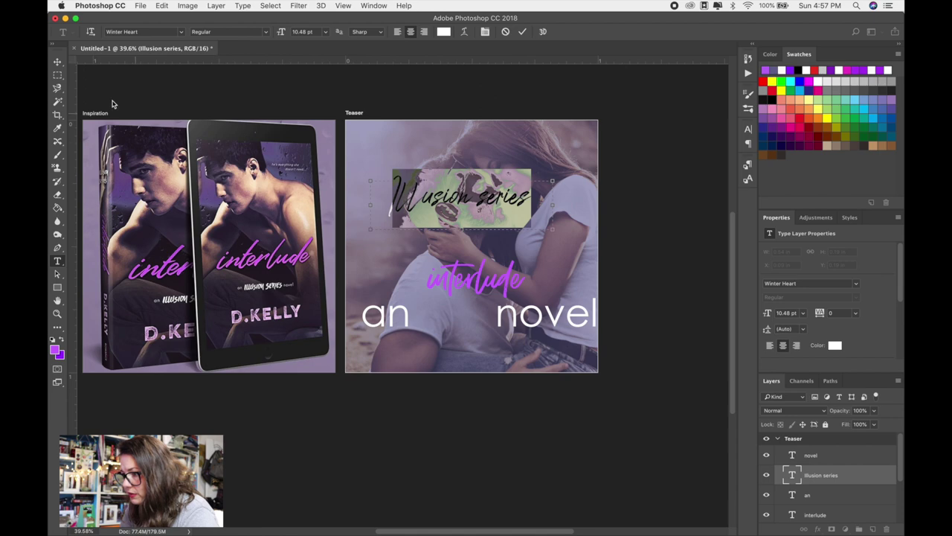
{"action": "left_click", "coordinate": [182, 33]}
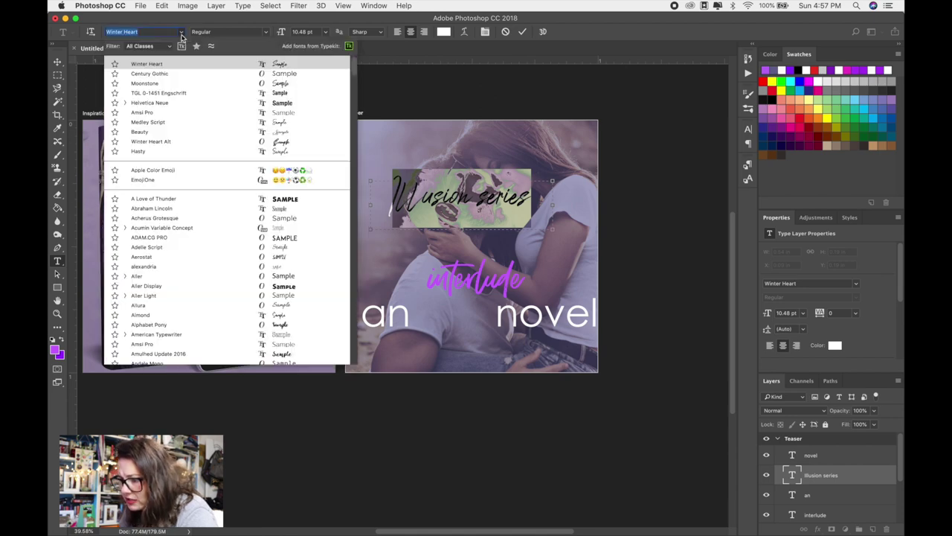
{"action": "scroll", "coordinate": [232, 245], "scroll_direction": "down", "scroll_amount": 3}
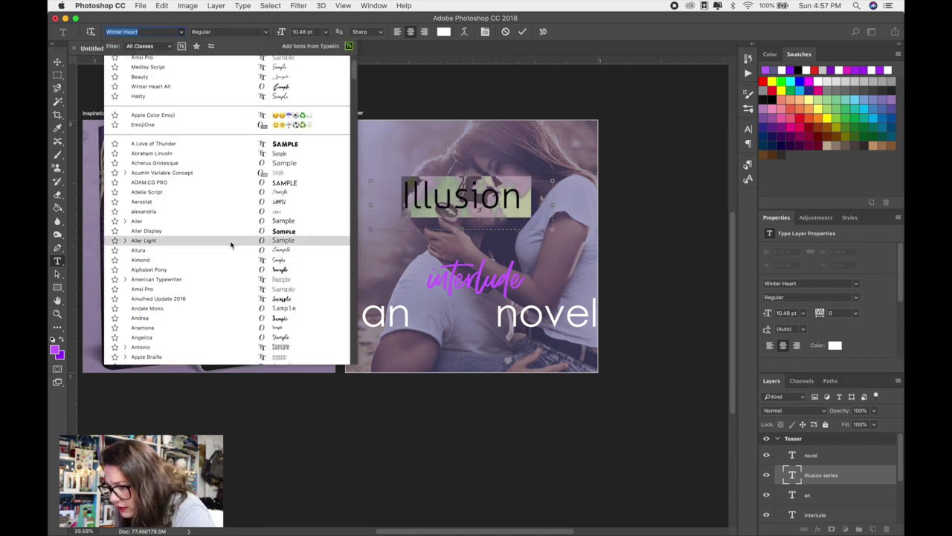
{"action": "left_click", "coordinate": [234, 250]}
{"action": "key", "text": "Right"}
{"action": "key", "text": "BackSpace"}
{"action": "key", "text": "BackSpace"}
{"action": "key", "text": "BackSpace"}
{"action": "key", "text": "BackSpace"}
{"action": "key", "text": "BackSpace"}
{"action": "key", "text": "BackSpace"}
{"action": "key", "text": "BackSpace"}
{"action": "key", "text": "BackSpace"}
{"action": "key", "text": "BackSpace"}
{"action": "key", "text": "BackSpace"}
{"action": "key", "text": "BackSpace"}
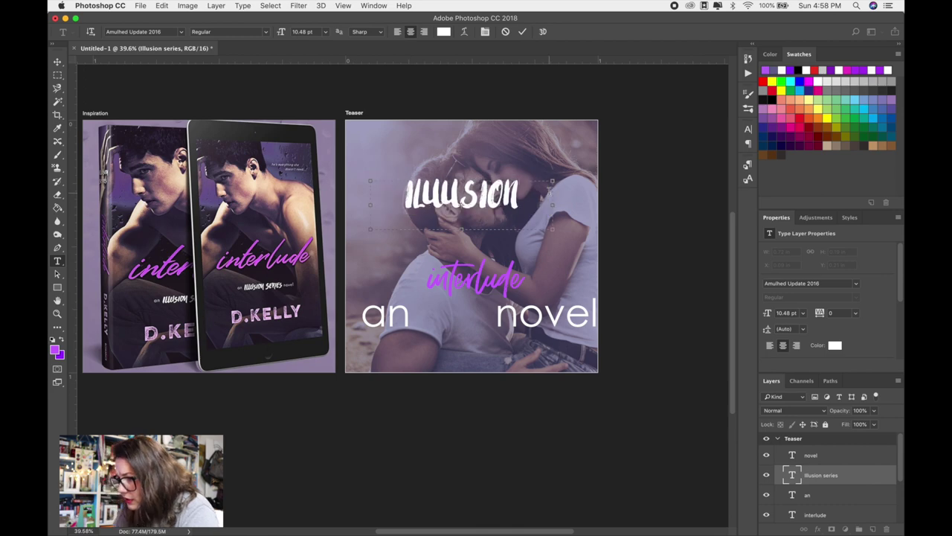
{"action": "left_click_drag", "start_coordinate": [552, 229], "coordinate": [595, 220]}
{"action": "left_click", "coordinate": [57, 62]}
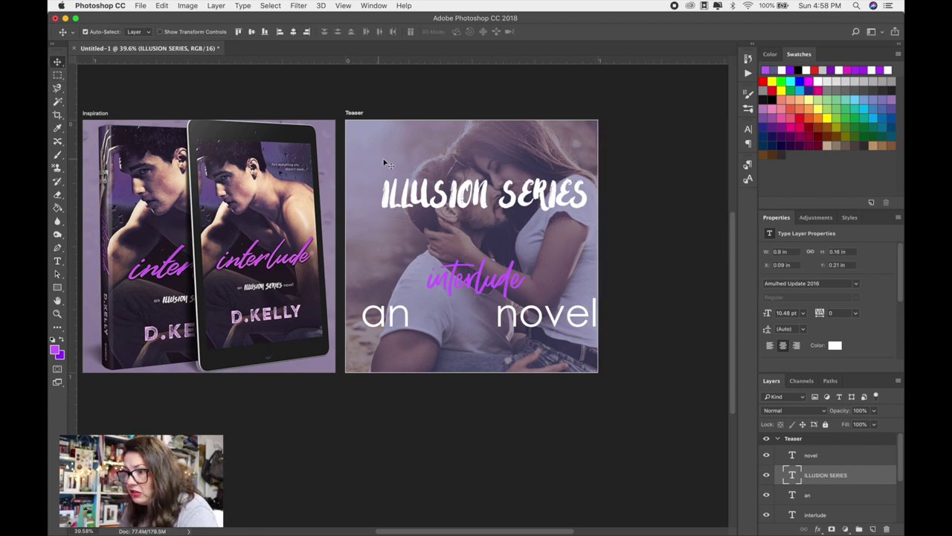
Scale the ILLUSION SERIES title down slightly and raise 'an' and 'novel' beside it.
{"action": "key", "text": "super+t"}
{"action": "left_click_drag", "start_coordinate": [600, 221], "coordinate": [540, 208]}
{"action": "left_click_drag", "start_coordinate": [452, 186], "coordinate": [455, 186]}
{"action": "key", "text": "Return"}
{"action": "left_click_drag", "start_coordinate": [558, 318], "coordinate": [612, 197]}
Enlarge the ILLUSION SERIES title to 11.86 pt and shift it slightly left.
{"action": "double_click", "coordinate": [793, 475]}
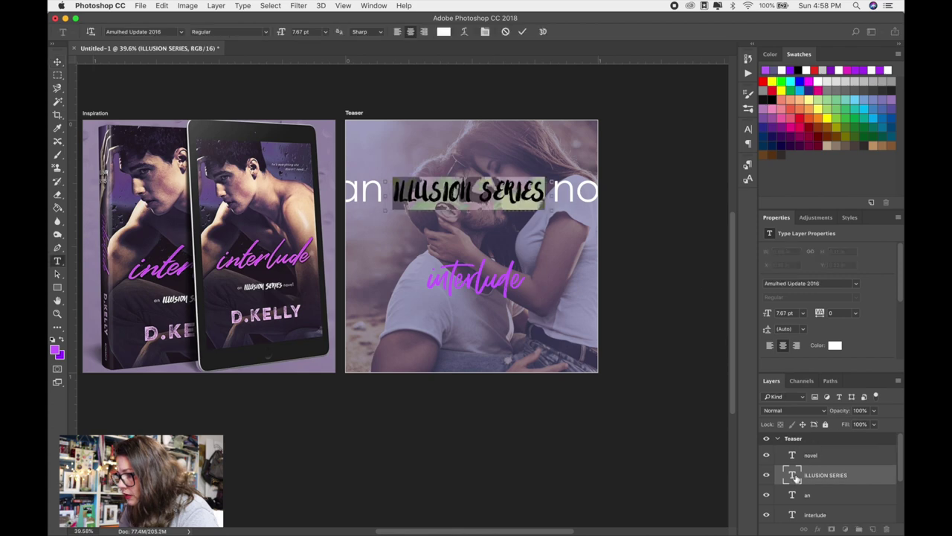
{"action": "key", "text": "super+t"}
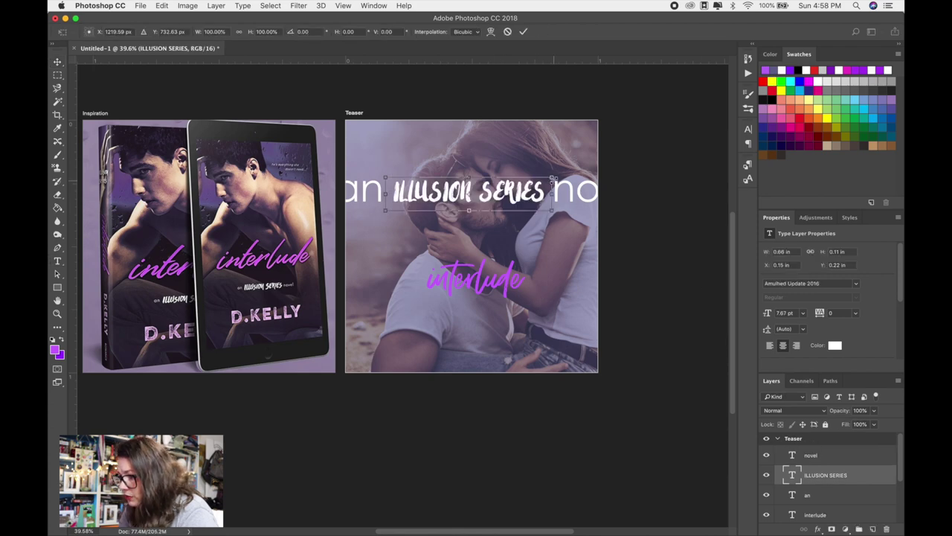
{"action": "left_click_drag", "start_coordinate": [549, 179], "coordinate": [595, 141]}
{"action": "mouse_move", "coordinate": [513, 186]}
{"action": "left_mouse_down"}
{"action": "mouse_move", "coordinate": [520, 175]}
{"action": "mouse_move", "coordinate": [495, 183]}
{"action": "left_mouse_up"}
{"action": "left_click_drag", "start_coordinate": [571, 168], "coordinate": [611, 160]}
{"action": "key", "text": "Return"}
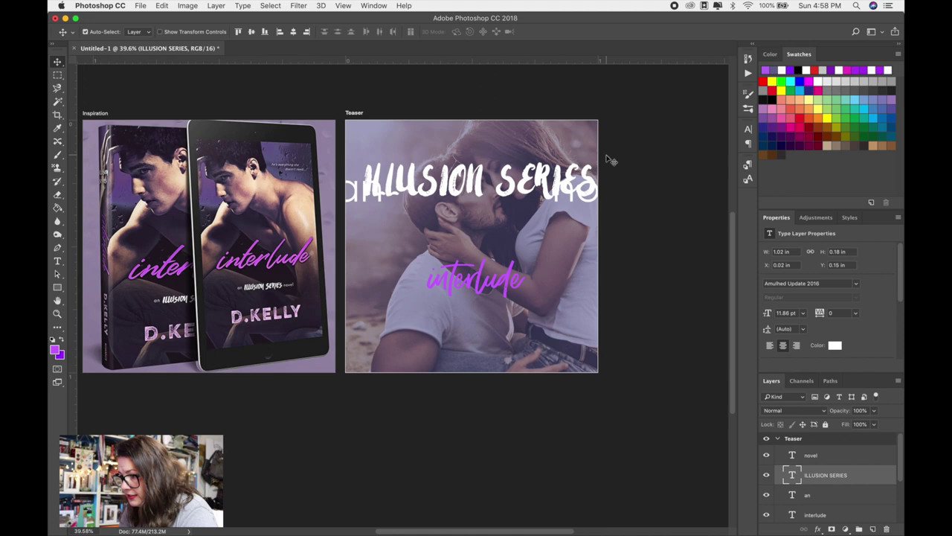
Scale the an, ILLUSION SERIES and novel text layers down together.
{"action": "left_click", "coordinate": [825, 496]}
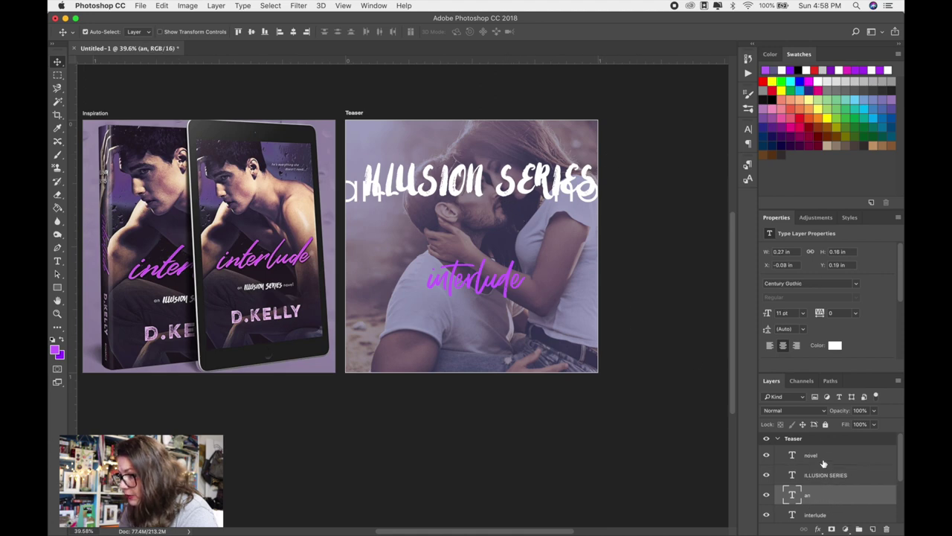
{"action": "left_click", "coordinate": [823, 459], "text": "shift"}
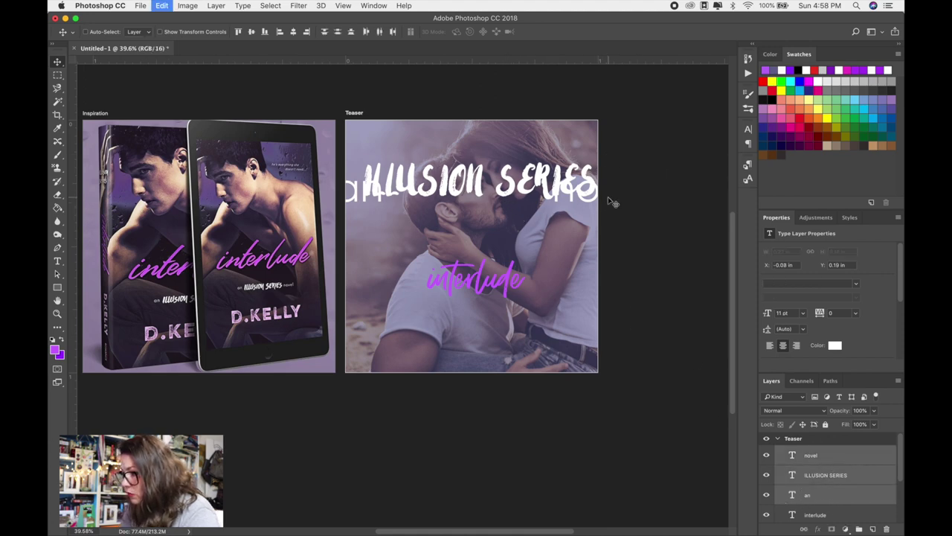
{"action": "key", "text": "ctrl+t"}
{"action": "left_click_drag", "start_coordinate": [667, 168], "coordinate": [500, 198]}
{"action": "left_click_drag", "start_coordinate": [558, 192], "coordinate": [507, 199]}
{"action": "key", "text": "Return"}
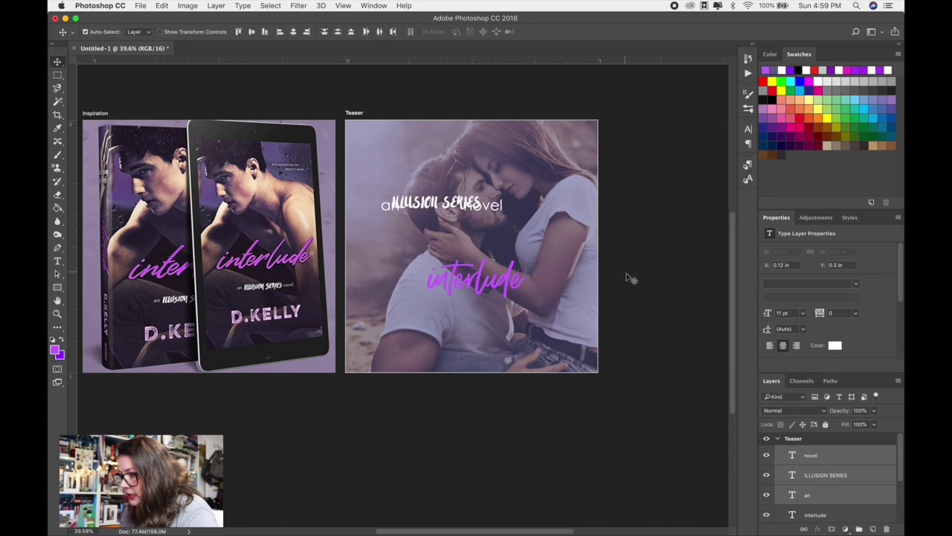
Nudge ILLUSION SERIES and novel so the three words form one line.
{"action": "left_click", "coordinate": [817, 477]}
{"action": "key", "text": "shift+Right"}
{"action": "key", "text": "shift+Right"}
{"action": "key", "text": "shift+Right"}
{"action": "key", "text": "shift+Right"}
{"action": "key", "text": "shift+Right"}
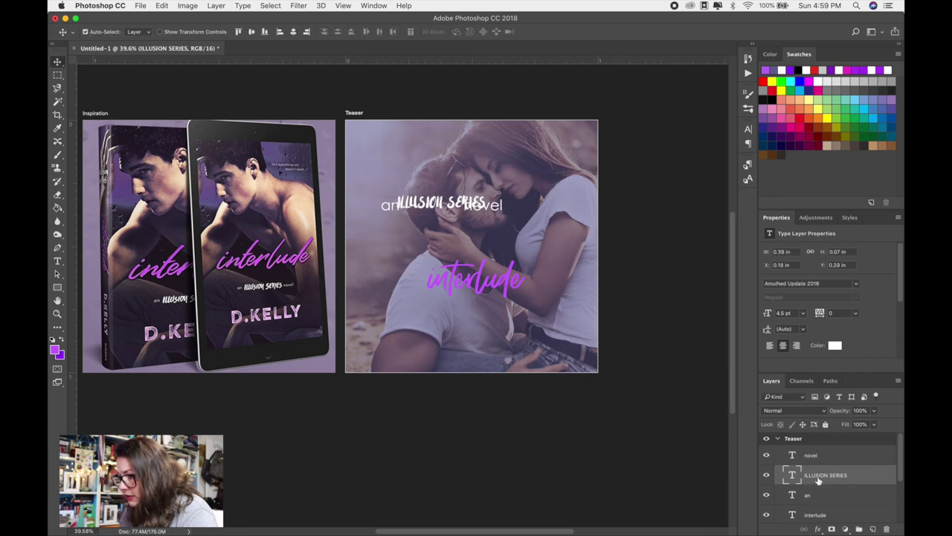
{"action": "key", "text": "shift+Right"}
{"action": "key", "text": "shift+Down"}
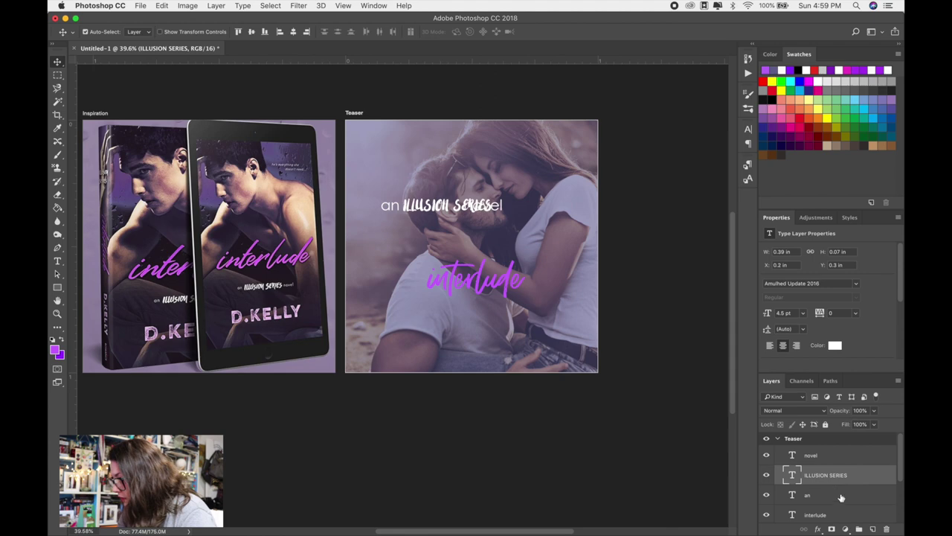
{"action": "left_click", "coordinate": [841, 462]}
{"action": "key", "text": "shift+Right"}
{"action": "key", "text": "shift+Right"}
{"action": "key", "text": "shift+Right"}
{"action": "key", "text": "shift+Right"}
{"action": "key", "text": "shift+Right"}
{"action": "key", "text": "shift+Right"}
{"action": "key", "text": "shift+Right"}
{"action": "key", "text": "shift+Right"}
{"action": "key", "text": "shift+Right"}
{"action": "key", "text": "shift+Right"}
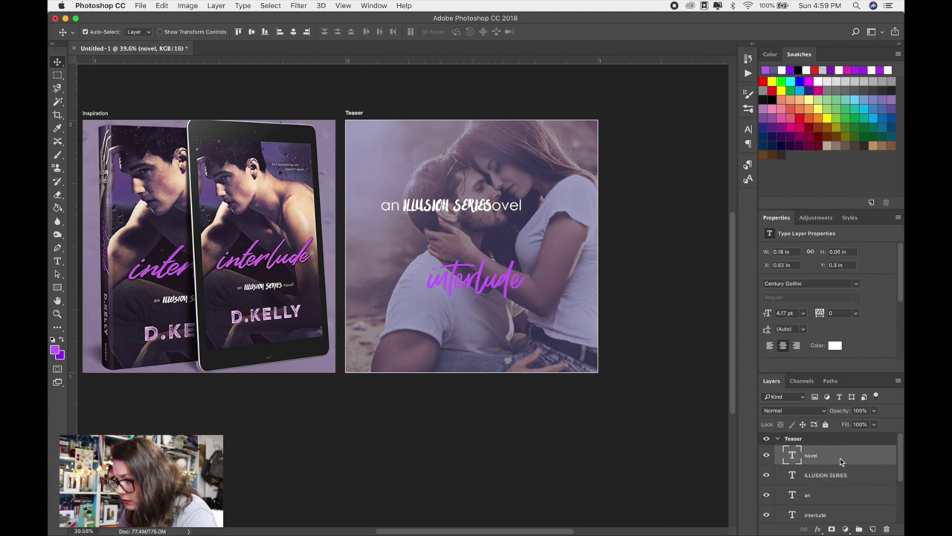
{"action": "key", "text": "Left"}
{"action": "key", "text": "Left"}
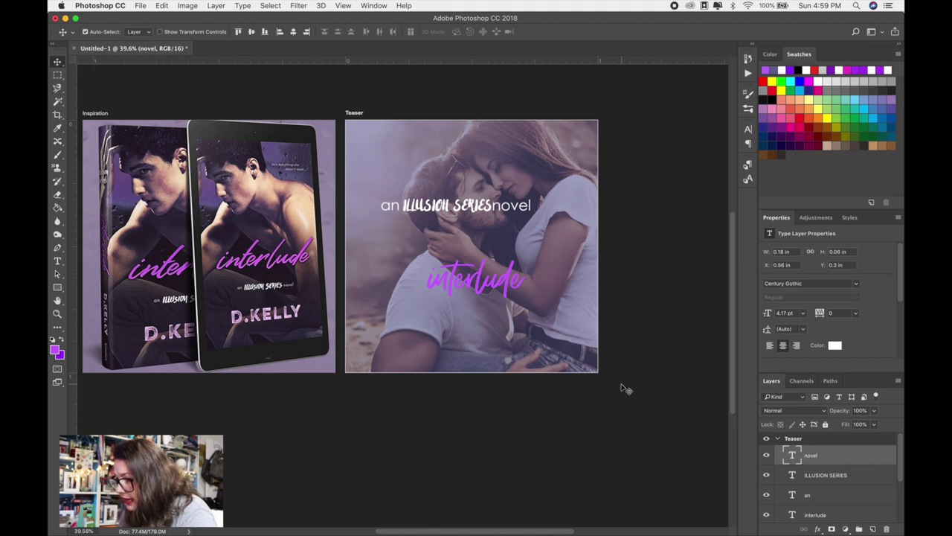
{"action": "left_click", "coordinate": [815, 494], "text": "shift"}
{"action": "key", "text": "super+t"}
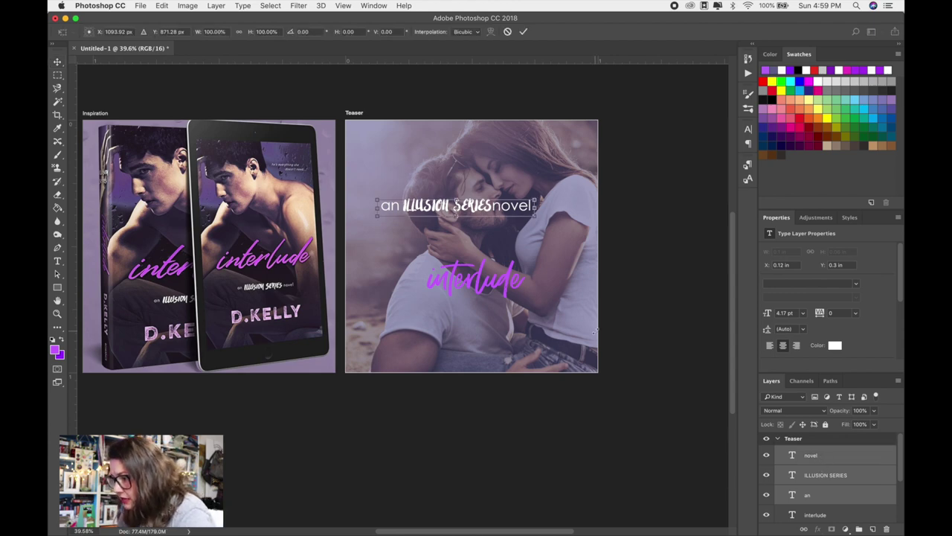
Shrink the tagline beneath interlude, then shrink the an and novel words further.
{"action": "left_click_drag", "start_coordinate": [546, 210], "coordinate": [510, 326]}
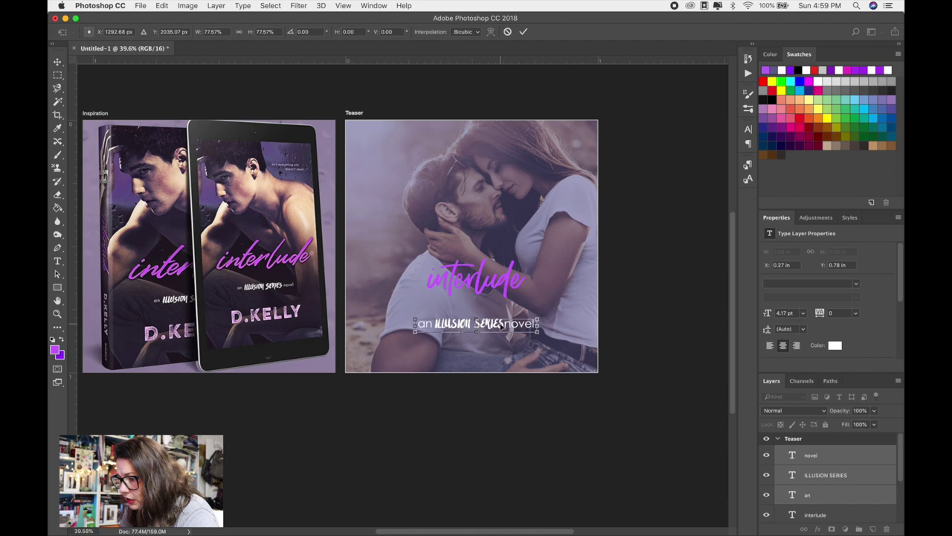
{"action": "key", "text": "Return"}
{"action": "left_click", "coordinate": [819, 457]}
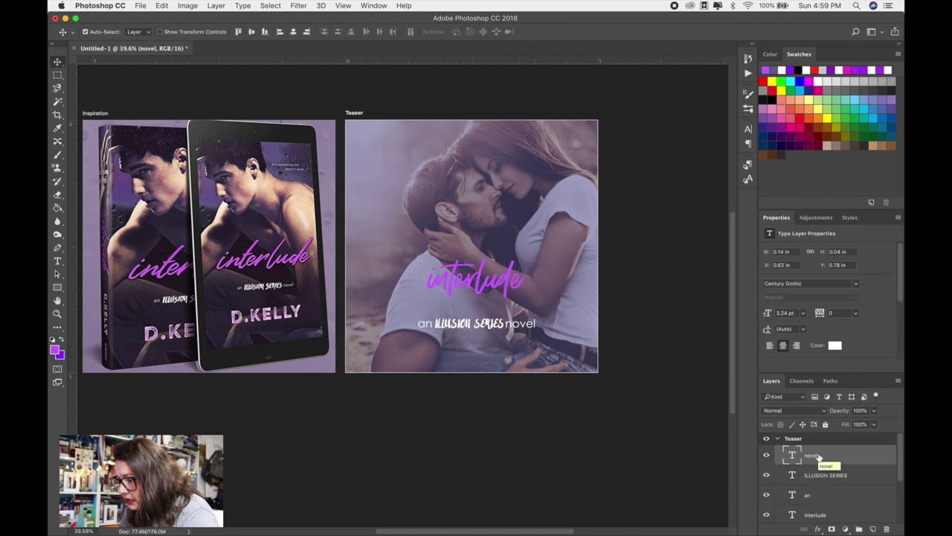
{"action": "left_click", "coordinate": [808, 496]}
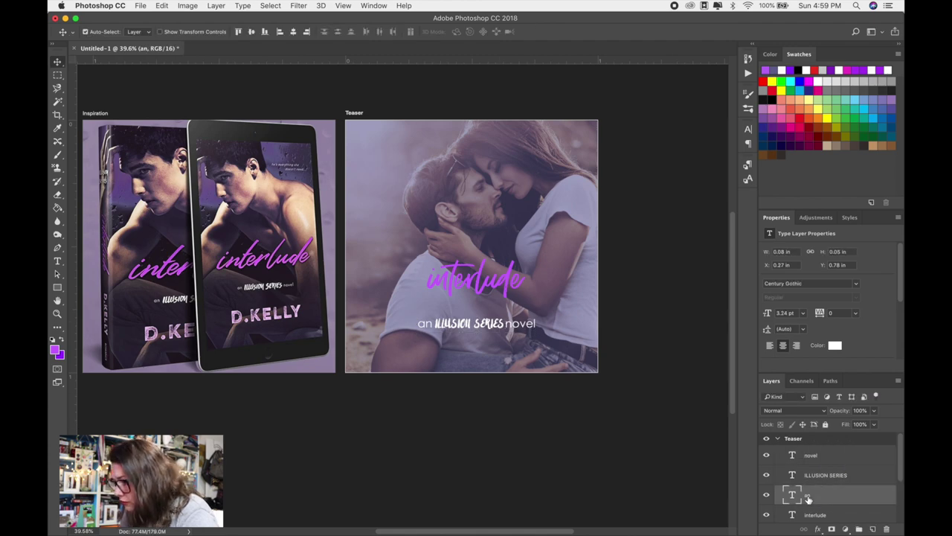
{"action": "left_click", "coordinate": [811, 455], "text": "super"}
{"action": "key", "text": "super+t"}
{"action": "left_click_drag", "start_coordinate": [535, 325], "coordinate": [481, 325]}
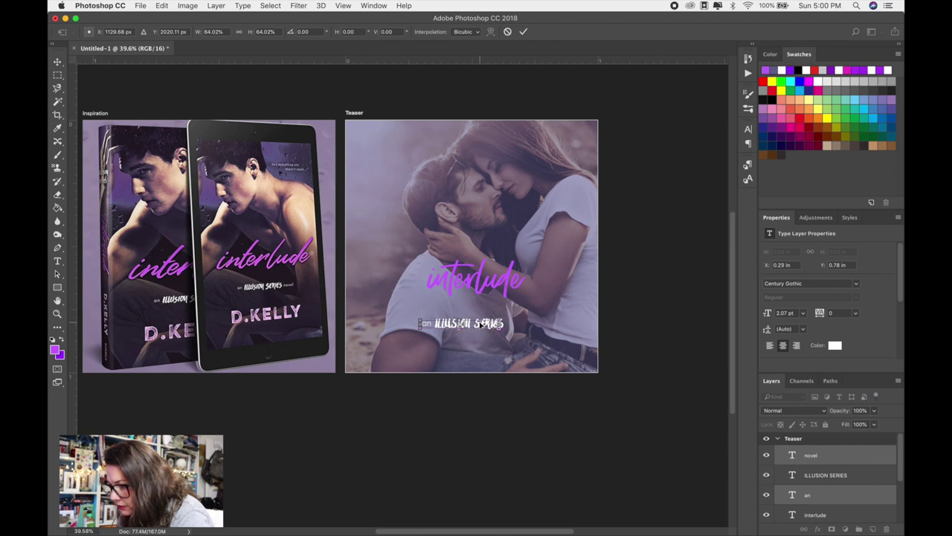
{"action": "key", "text": "Return"}
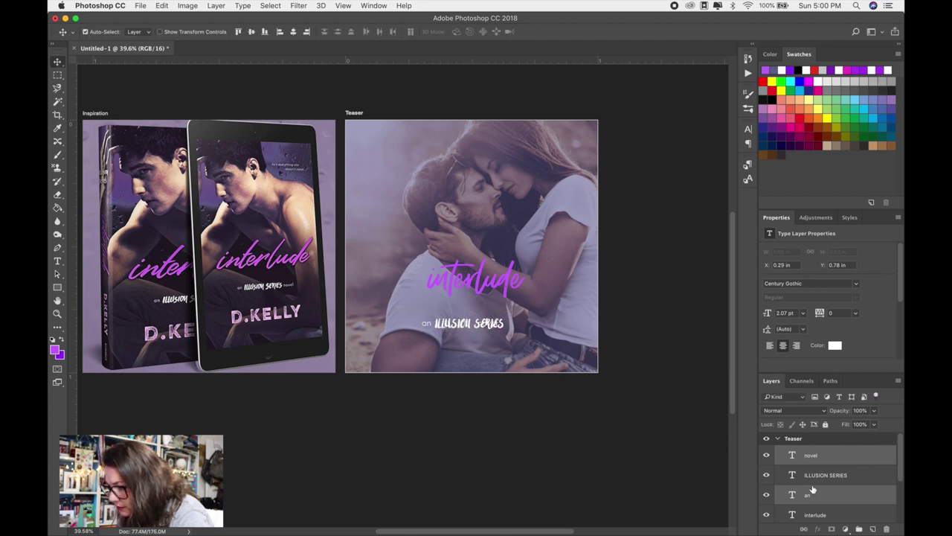
Move the whole an ILLUSION SERIES novel line down beneath the interlude title.
{"action": "left_click", "coordinate": [810, 456]}
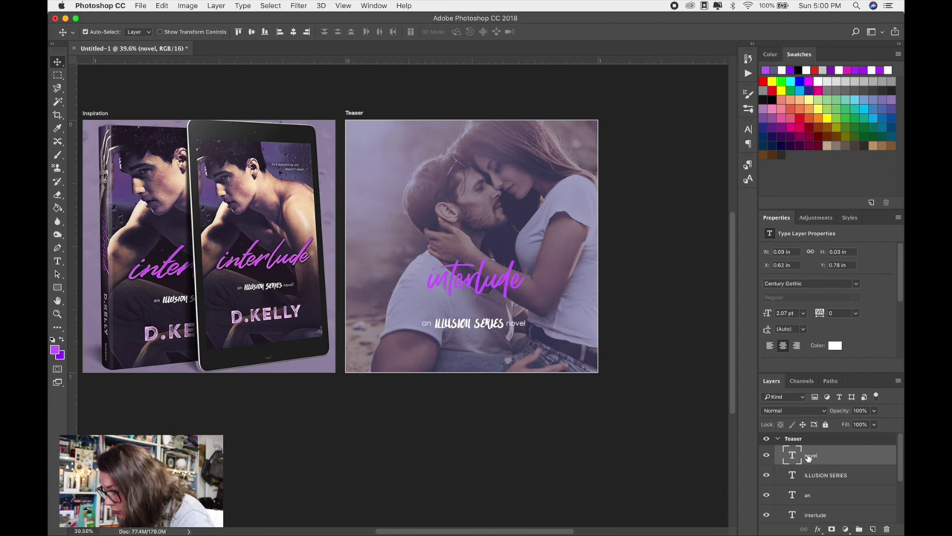
{"action": "left_click", "coordinate": [810, 495], "text": "shift"}
{"action": "left_click_drag", "start_coordinate": [485, 325], "coordinate": [492, 333]}
Lower the interlude title and type D. KELLY in the A Love of Thunder font.
{"action": "left_click_drag", "start_coordinate": [494, 277], "coordinate": [493, 304]}
{"action": "key", "text": "t"}
{"action": "left_click_drag", "start_coordinate": [370, 175], "coordinate": [588, 236]}
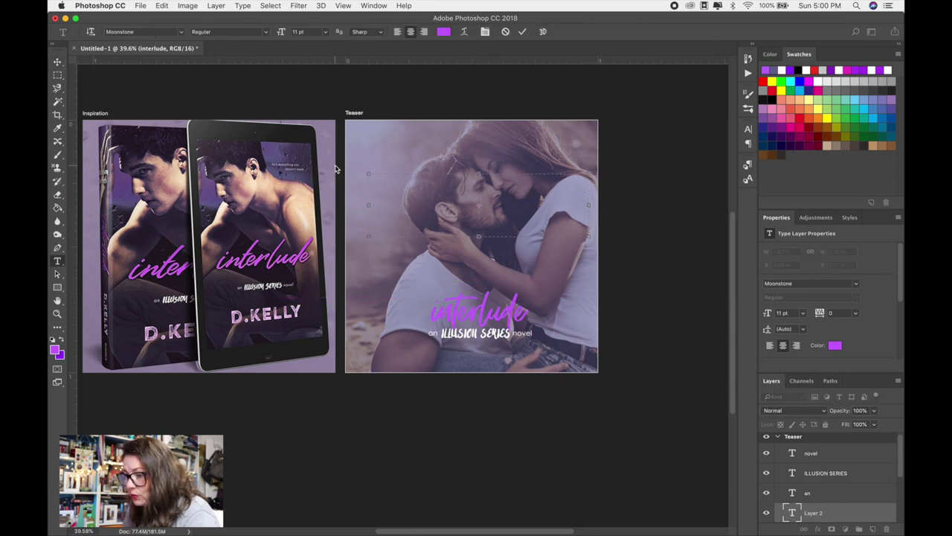
{"action": "left_click", "coordinate": [181, 33]}
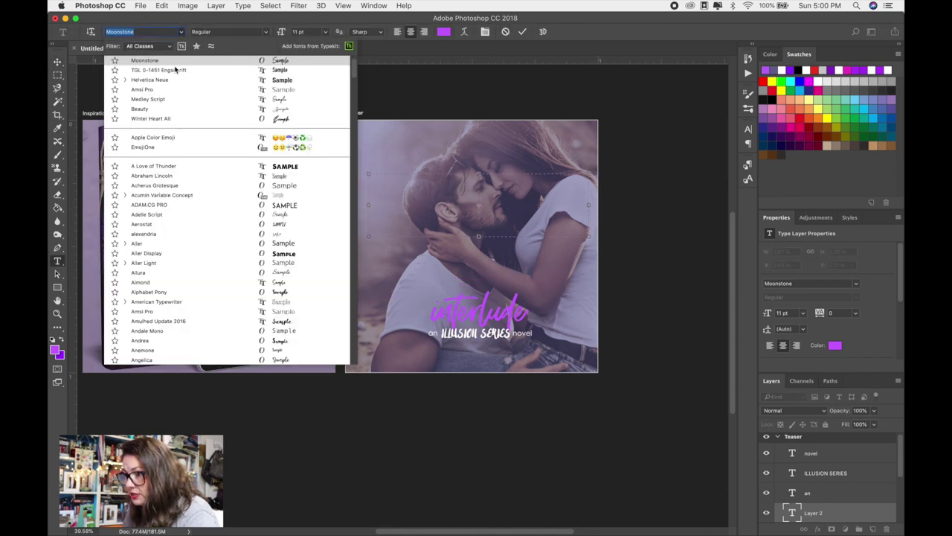
{"action": "left_click", "coordinate": [166, 168]}
{"action": "type", "text": "D. KELLY"}
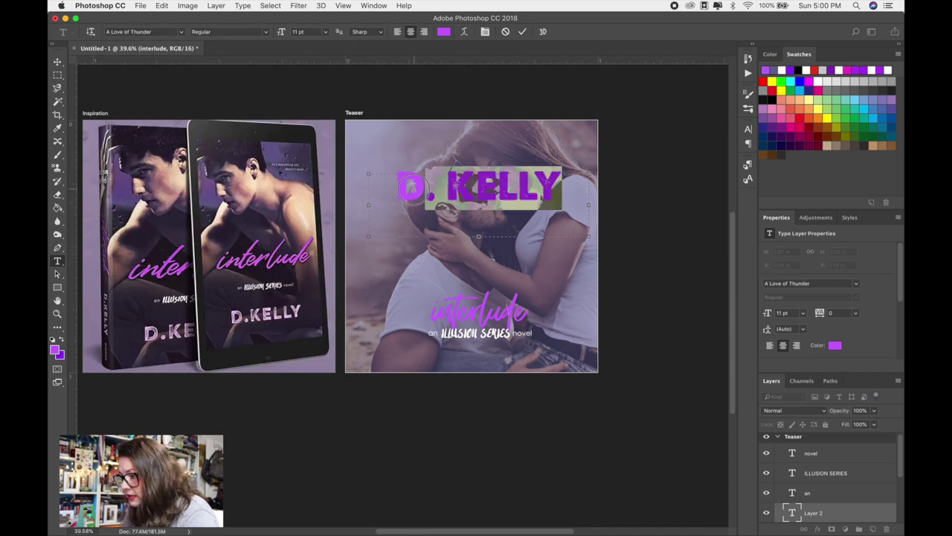
Color the D. KELLY text light pink (#ffccff).
{"action": "key", "text": "super+a"}
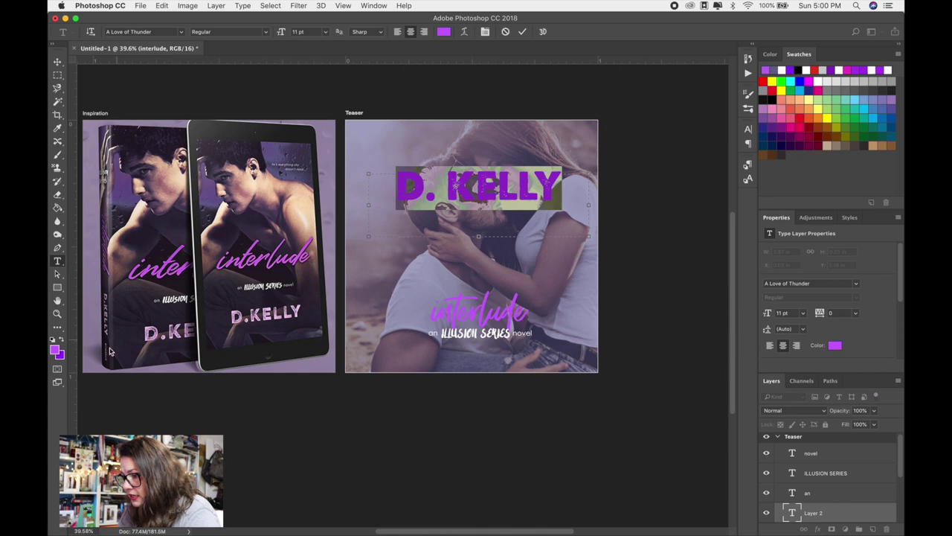
{"action": "left_click", "coordinate": [57, 350]}
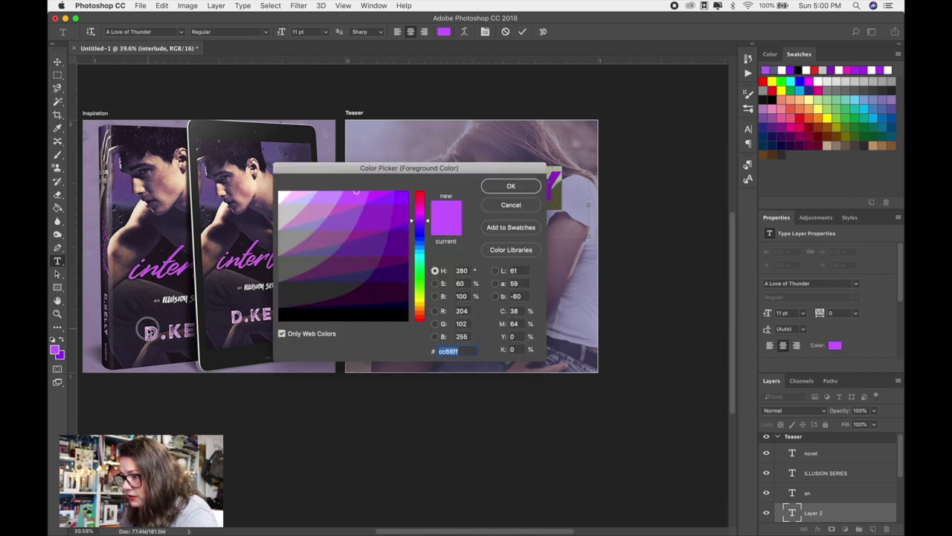
{"action": "left_click", "coordinate": [302, 203]}
{"action": "left_click", "coordinate": [154, 321]}
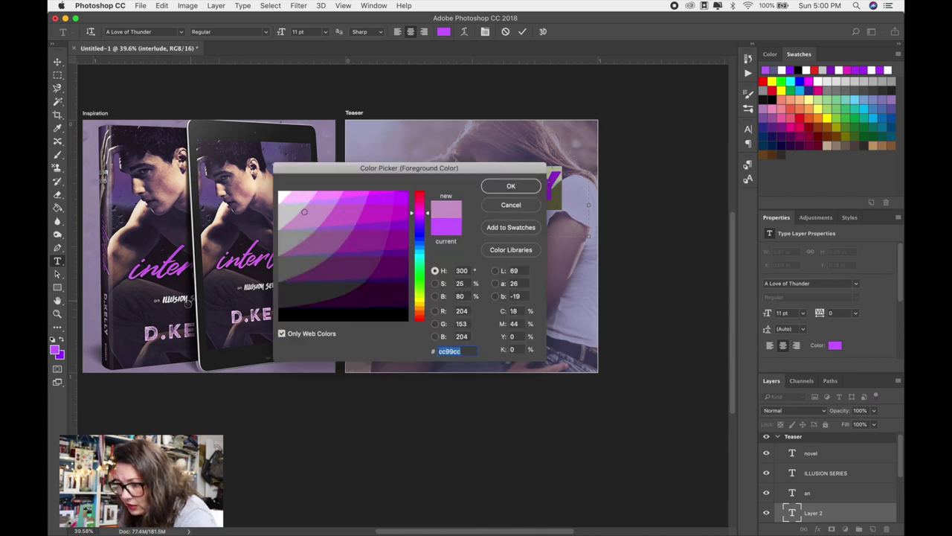
{"action": "left_click_drag", "start_coordinate": [303, 212], "coordinate": [304, 200]}
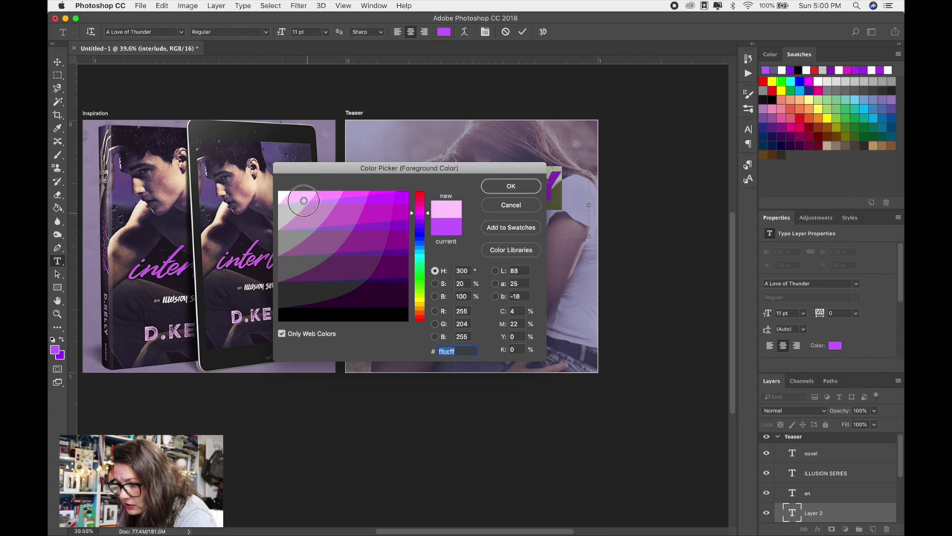
{"action": "left_click", "coordinate": [511, 185]}
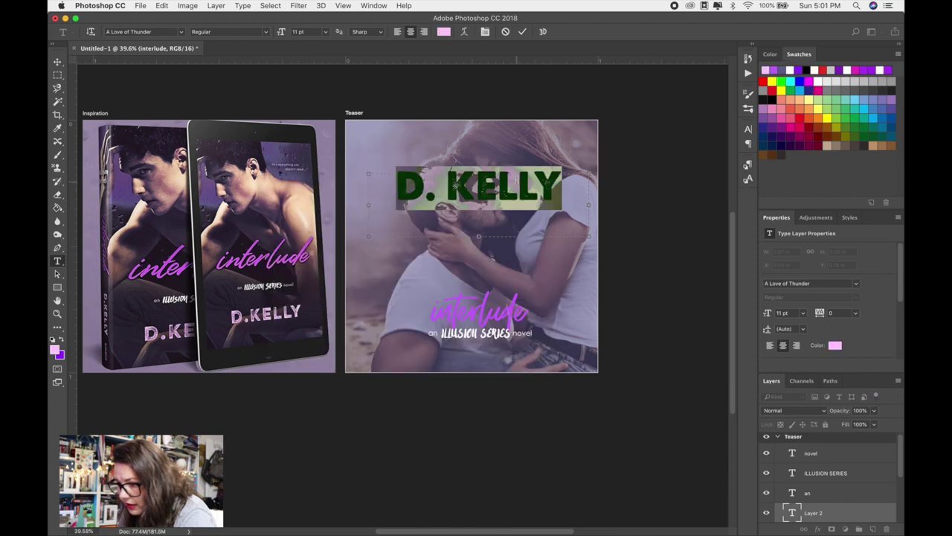
{"action": "left_click", "coordinate": [857, 316]}
{"action": "left_click", "coordinate": [845, 410]}
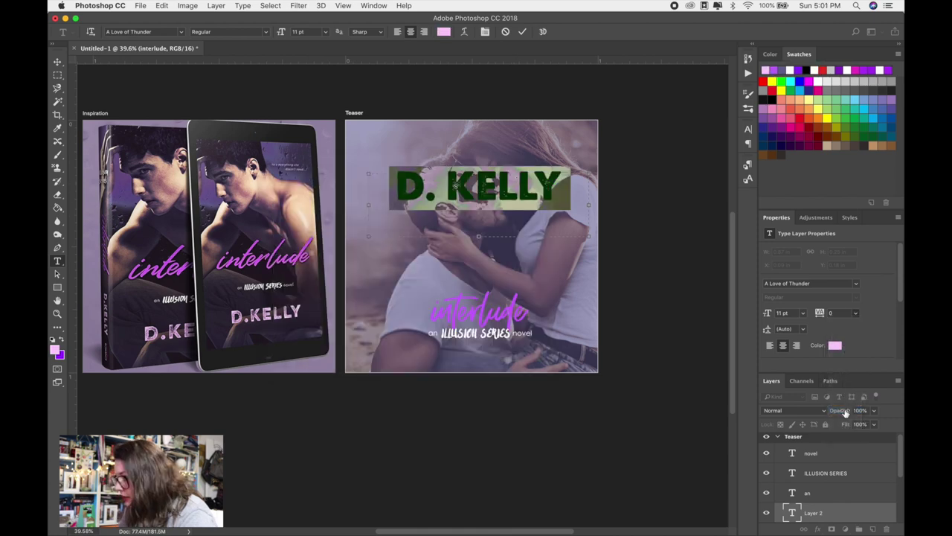
{"action": "left_click", "coordinate": [857, 313]}
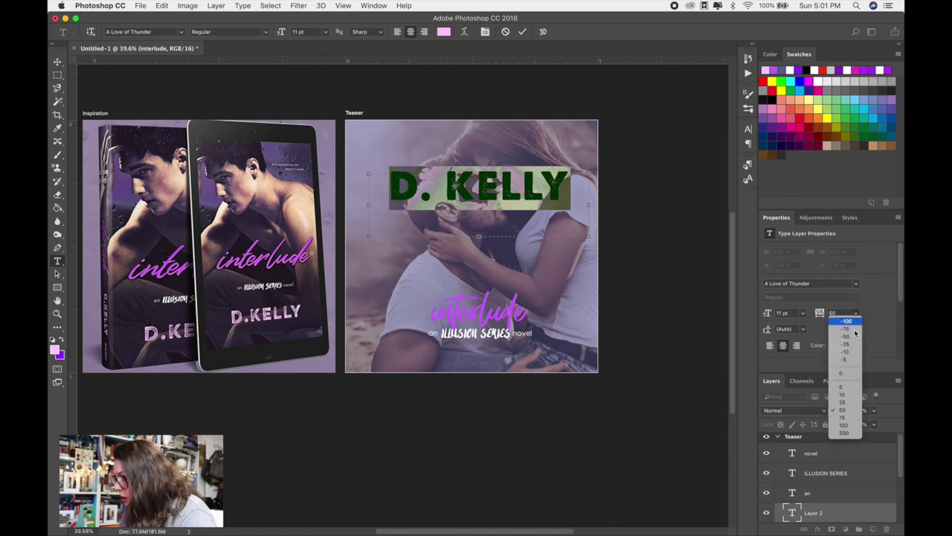
{"action": "left_click", "coordinate": [844, 424]}
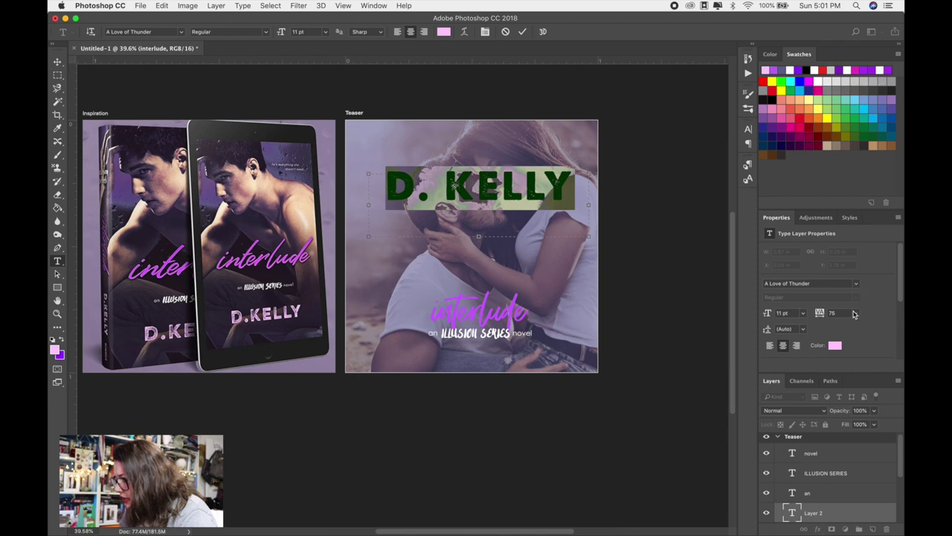
{"action": "left_click", "coordinate": [854, 313]}
{"action": "left_click", "coordinate": [843, 425]}
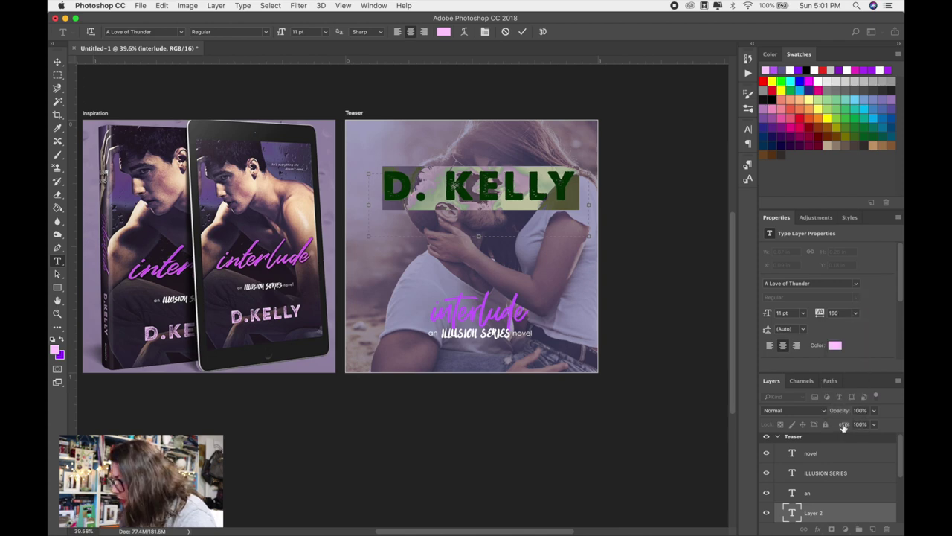
{"action": "key", "text": "ctrl+t"}
Scale D. KELLY to about 57% and place it below the an ILLUSION SERIES novel line.
{"action": "left_click_drag", "start_coordinate": [506, 172], "coordinate": [500, 211]}
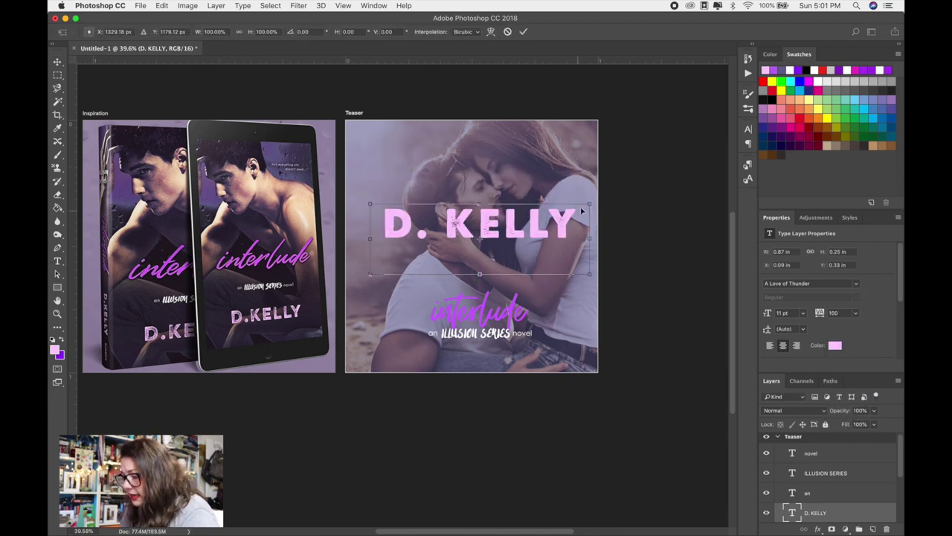
{"action": "left_click_drag", "start_coordinate": [578, 204], "coordinate": [494, 235]}
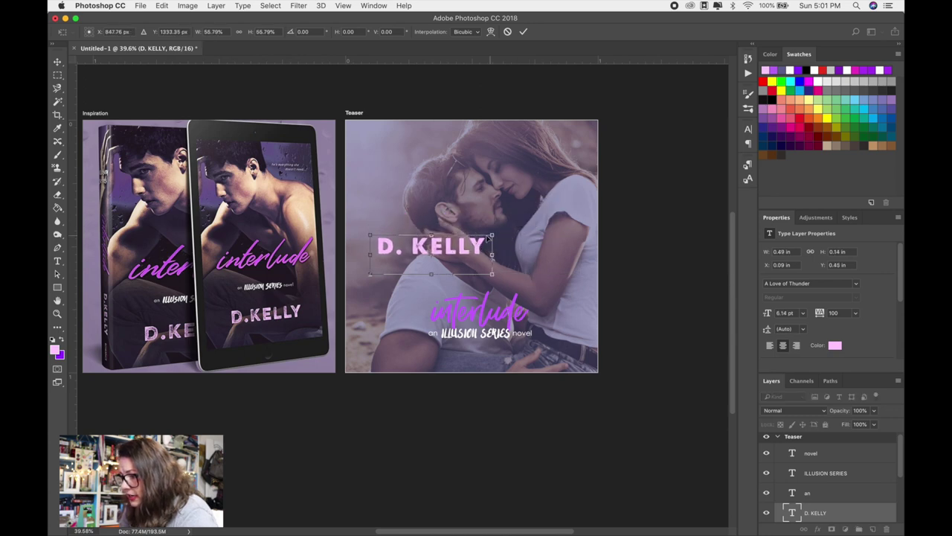
{"action": "left_click_drag", "start_coordinate": [442, 249], "coordinate": [488, 355]}
Apply the D. KELLY transform and put it in a new group named SERIES/AUTHOR NAME.
{"action": "key", "text": "Return"}
{"action": "key", "text": "super+g"}
{"action": "double_click", "coordinate": [813, 516]}
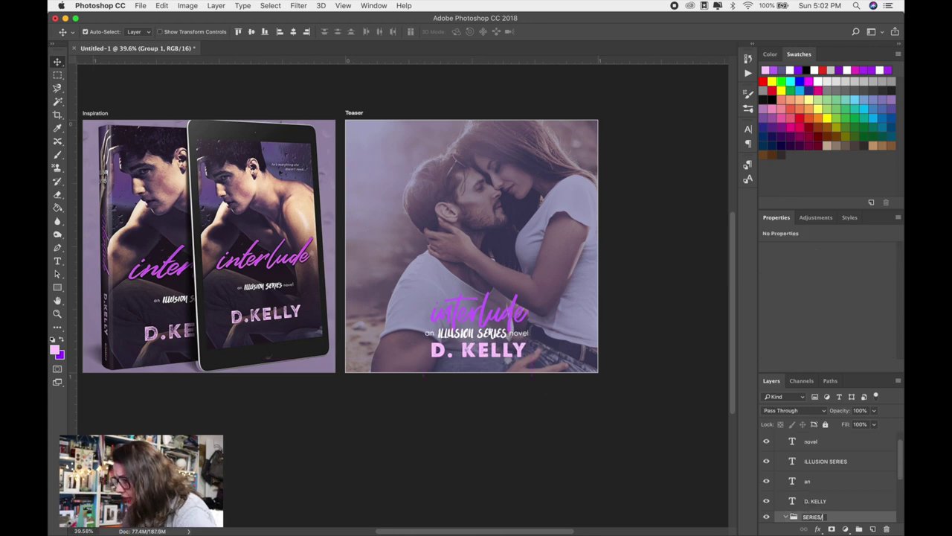
{"action": "type", "text": "SERIES/AUTHOR NAME"}
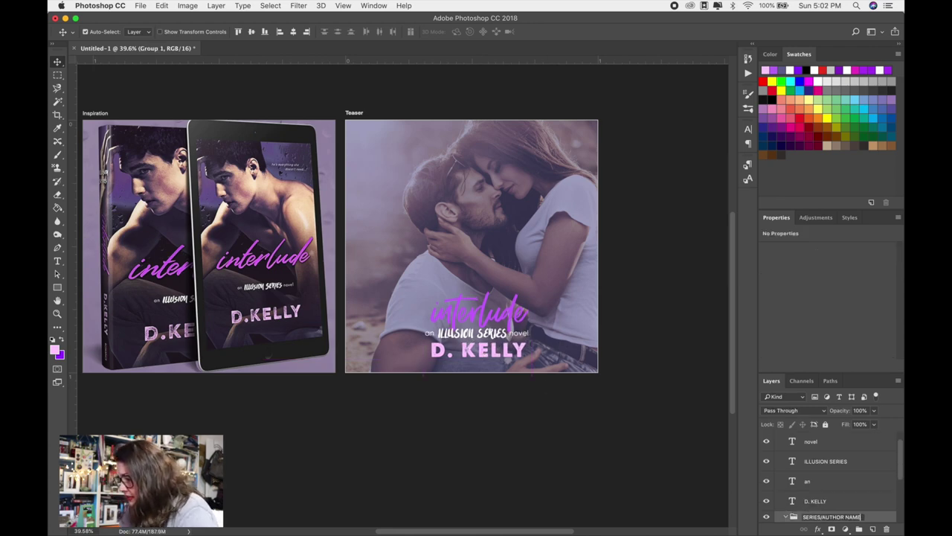
{"action": "key", "text": "Return"}
Move the series text and interlude layers into the SERIES/AUTHOR NAME group.
{"action": "scroll", "coordinate": [816, 502], "scroll_direction": "down", "scroll_amount": 1}
{"action": "mouse_move", "coordinate": [816, 488]}
{"action": "left_mouse_down"}
{"action": "mouse_move", "coordinate": [813, 448]}
{"action": "mouse_move", "coordinate": [813, 471]}
{"action": "left_mouse_up"}
{"action": "scroll", "coordinate": [811, 462], "scroll_direction": "up", "scroll_amount": 1}
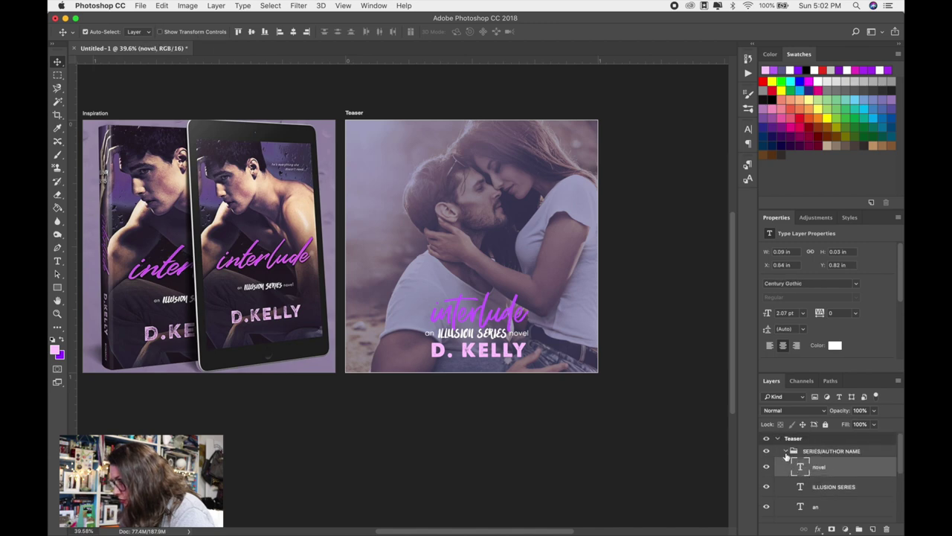
{"action": "left_click", "coordinate": [785, 450]}
{"action": "left_click_drag", "start_coordinate": [802, 463], "coordinate": [810, 451]}
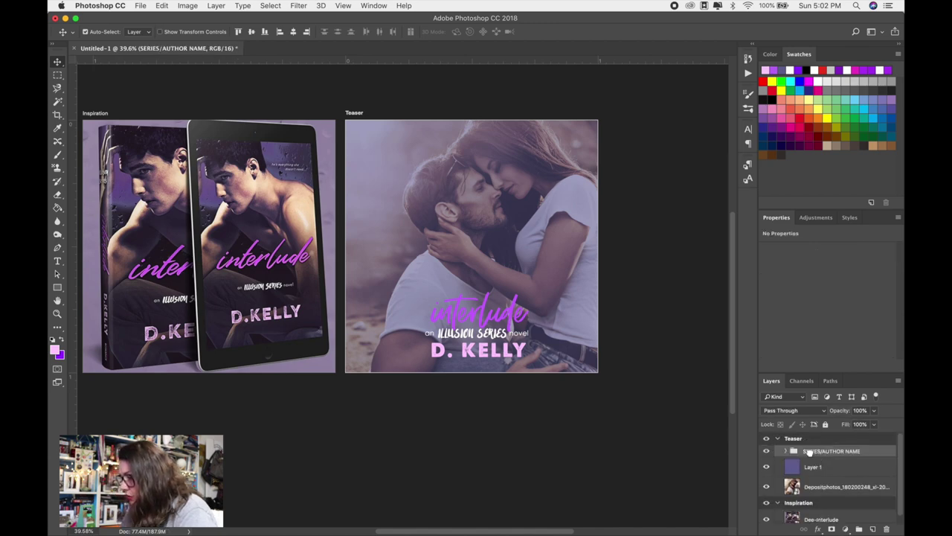
{"action": "left_click", "coordinate": [786, 451]}
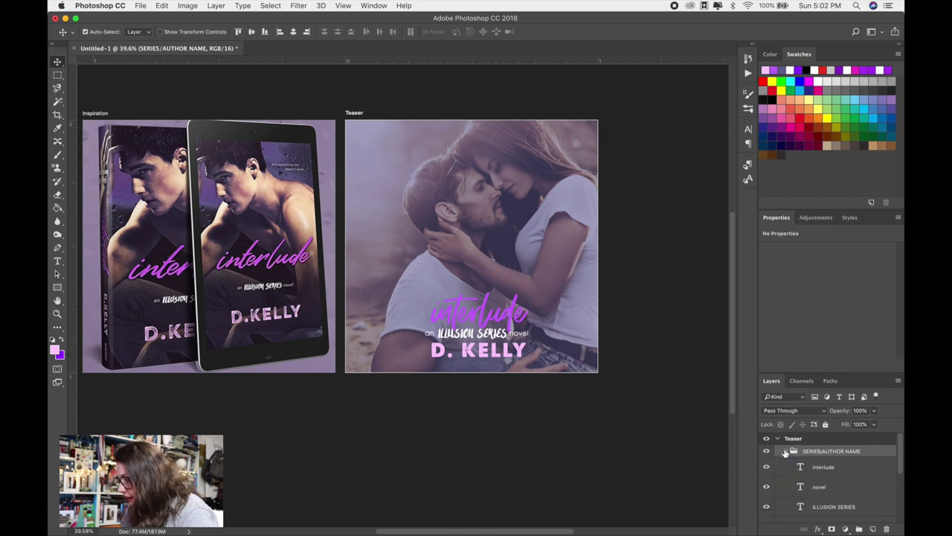
Nudge the interlude, series and author text layers slightly lower on the photo.
{"action": "left_click", "coordinate": [803, 464]}
{"action": "scroll", "coordinate": [818, 472], "scroll_direction": "down", "scroll_amount": 3}
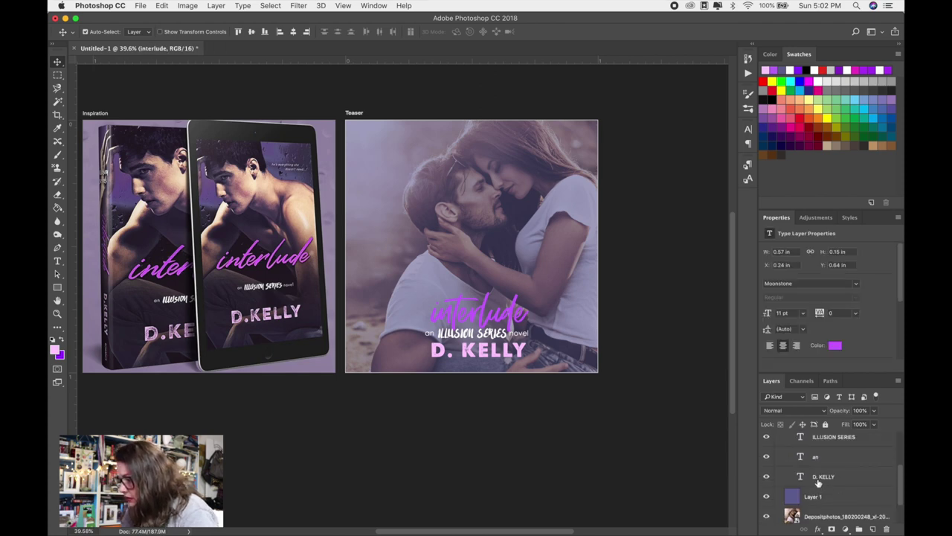
{"action": "left_click", "coordinate": [819, 483], "text": "shift"}
{"action": "scroll", "coordinate": [818, 482], "scroll_direction": "up", "scroll_amount": 3}
{"action": "key", "text": "Down"}
{"action": "key", "text": "Down"}
{"action": "key", "text": "Down"}
{"action": "key", "text": "Down"}
{"action": "key", "text": "Down"}
{"action": "key", "text": "Down"}
{"action": "key", "text": "Down"}
{"action": "key", "text": "Down"}
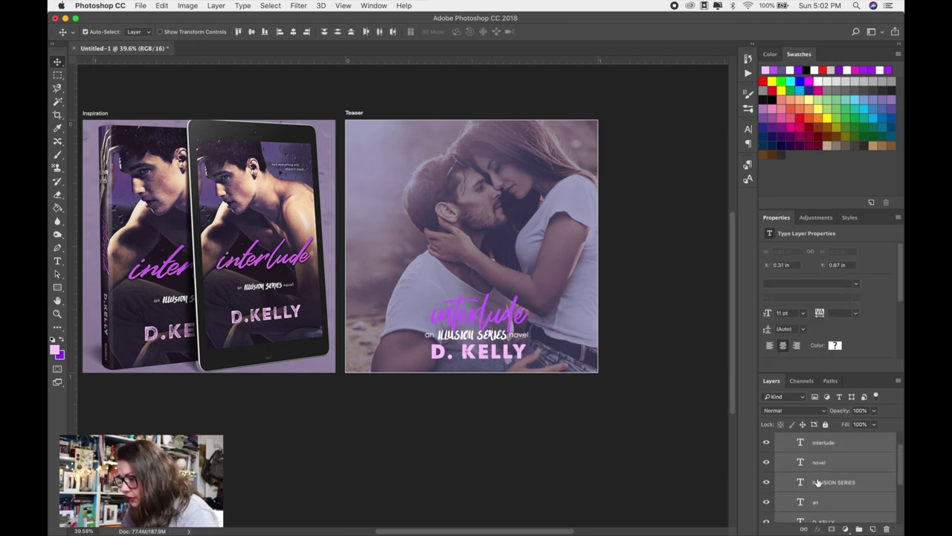
{"action": "key", "text": "Down"}
{"action": "key", "text": "Down"}
{"action": "key", "text": "Down"}
{"action": "key", "text": "Down"}
{"action": "key", "text": "Down"}
{"action": "key", "text": "Down"}
{"action": "key", "text": "Down"}
{"action": "key", "text": "Down"}
{"action": "key", "text": "Down"}
{"action": "key", "text": "Down"}
{"action": "key", "text": "Down"}
{"action": "key", "text": "Down"}
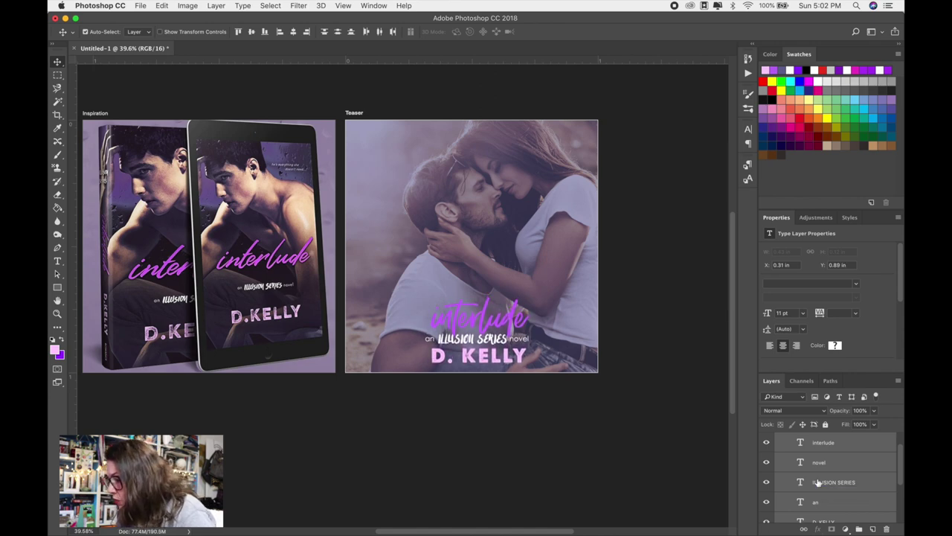
{"action": "scroll", "coordinate": [773, 450], "scroll_direction": "up", "scroll_amount": 2}
{"action": "left_click", "coordinate": [794, 452]}
{"action": "scroll", "coordinate": [813, 455], "scroll_direction": "down", "scroll_amount": 5}
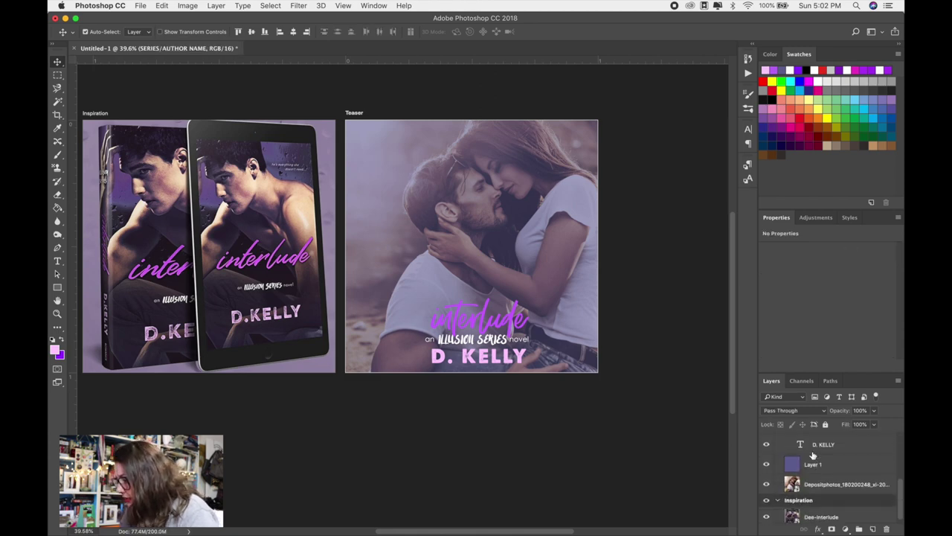
{"action": "left_click", "coordinate": [815, 465]}
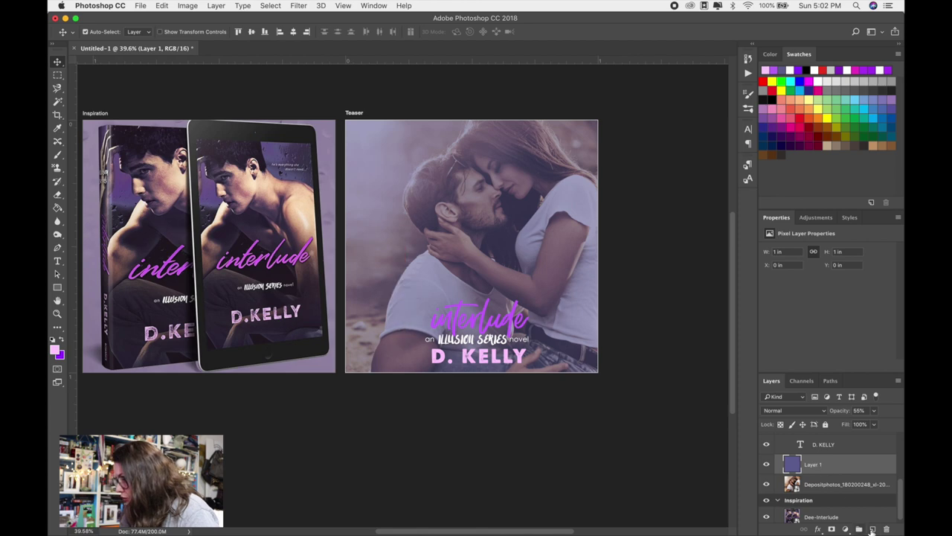
Add a new layer over the overlay with a black gradient rising from the teaser's bottom edge.
{"action": "left_click", "coordinate": [873, 528]}
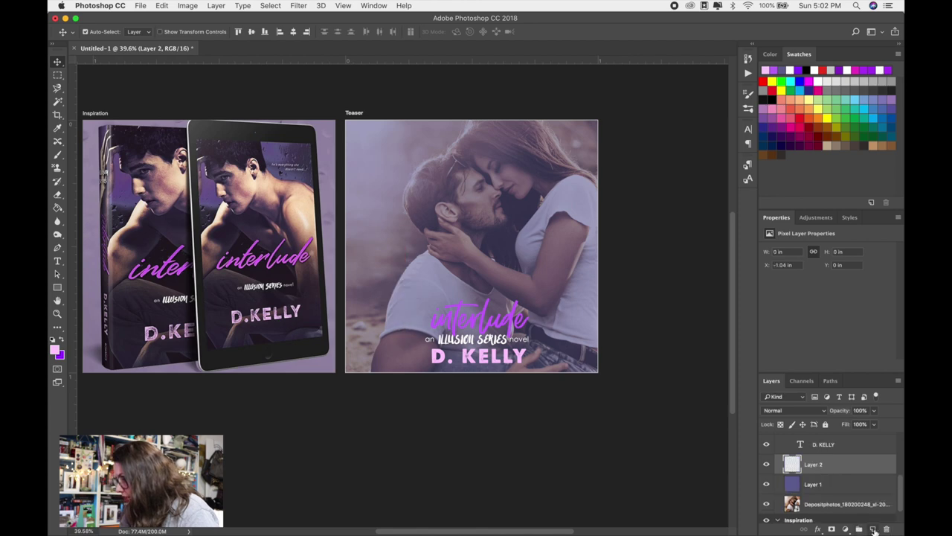
{"action": "left_click", "coordinate": [59, 209]}
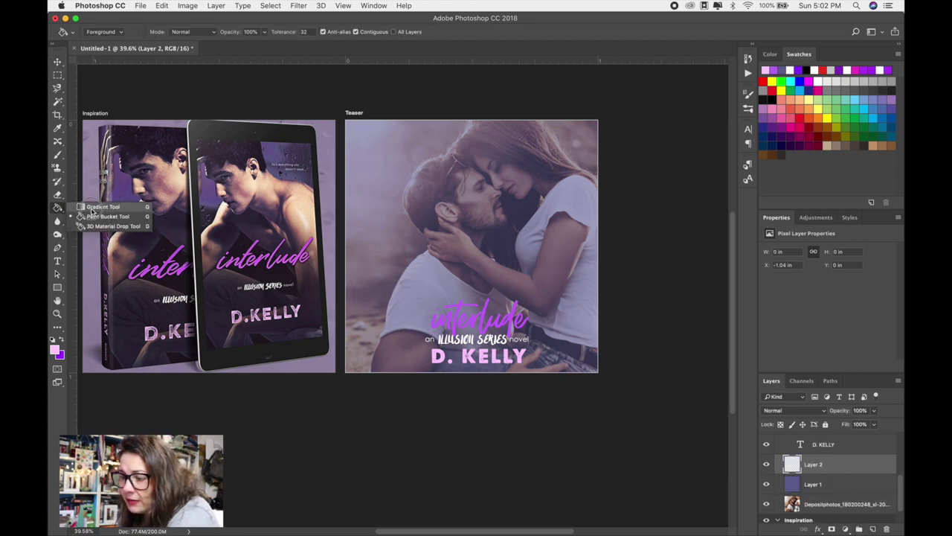
{"action": "left_click", "coordinate": [92, 207]}
{"action": "left_click", "coordinate": [56, 350]}
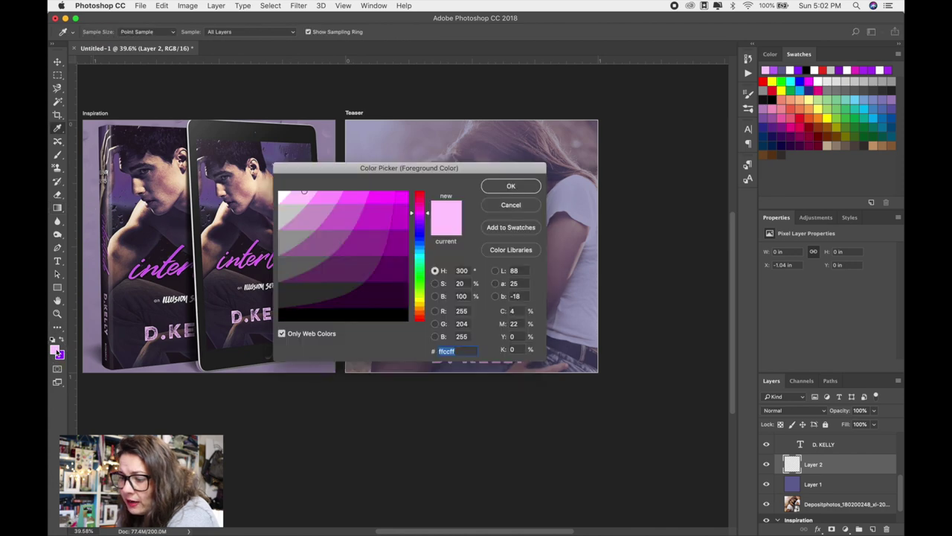
{"action": "left_click", "coordinate": [280, 319]}
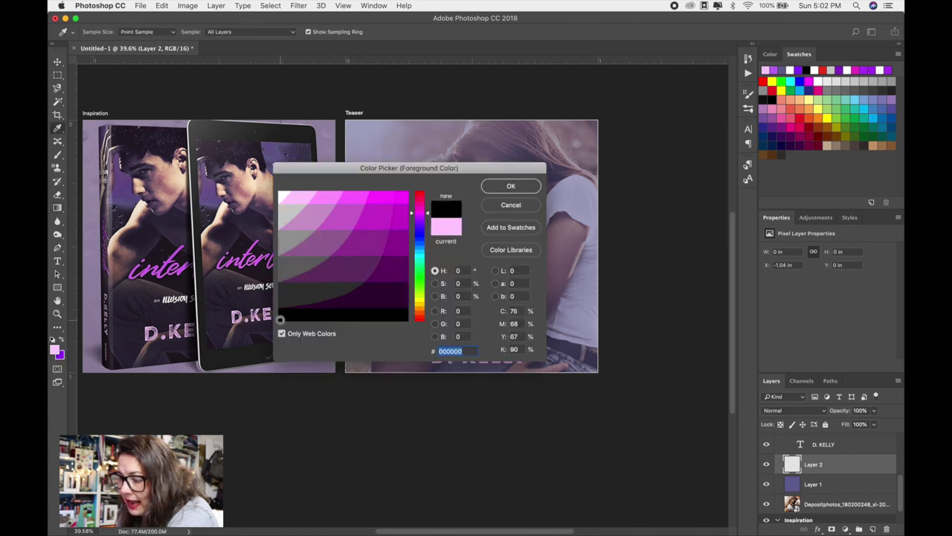
{"action": "left_click", "coordinate": [511, 186]}
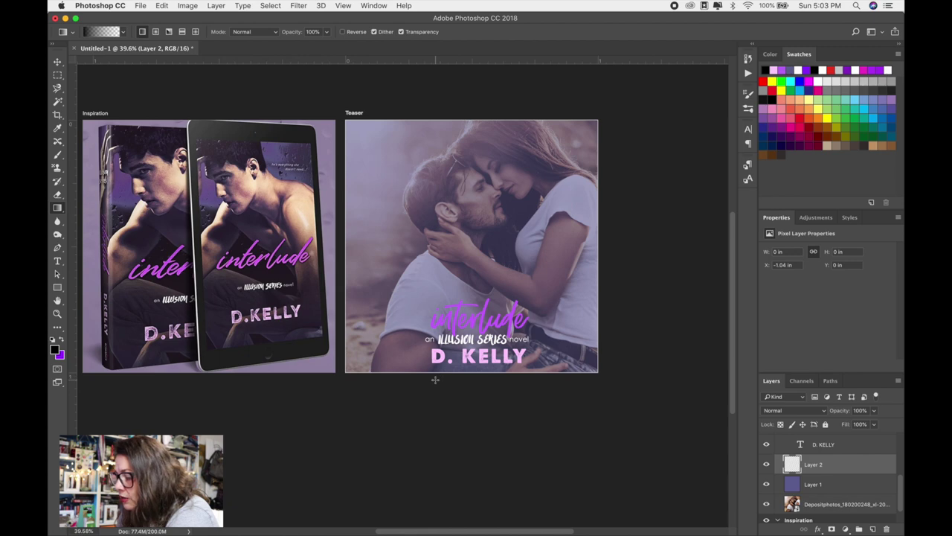
{"action": "left_click_drag", "start_coordinate": [436, 356], "coordinate": [438, 295]}
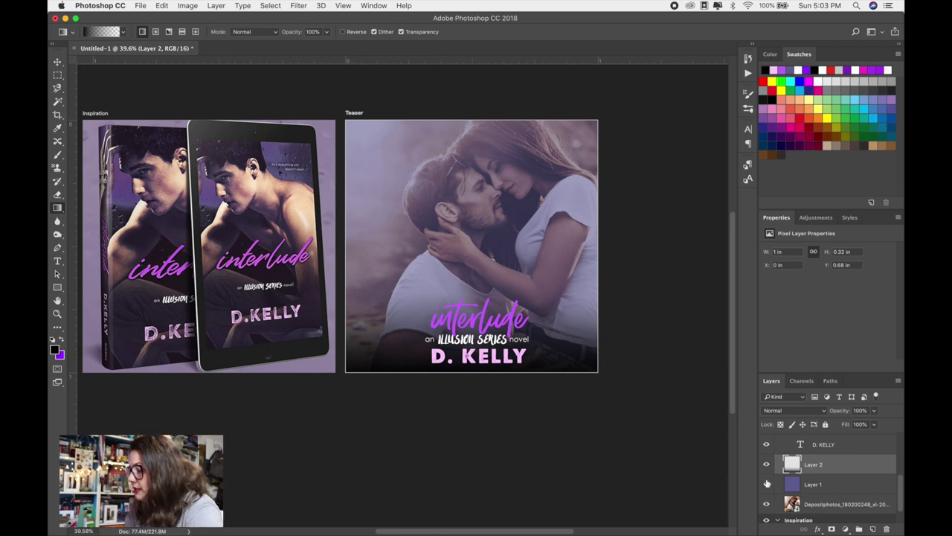
Create a new group named TEASER LINE above the author block.
{"action": "left_click", "coordinate": [859, 528]}
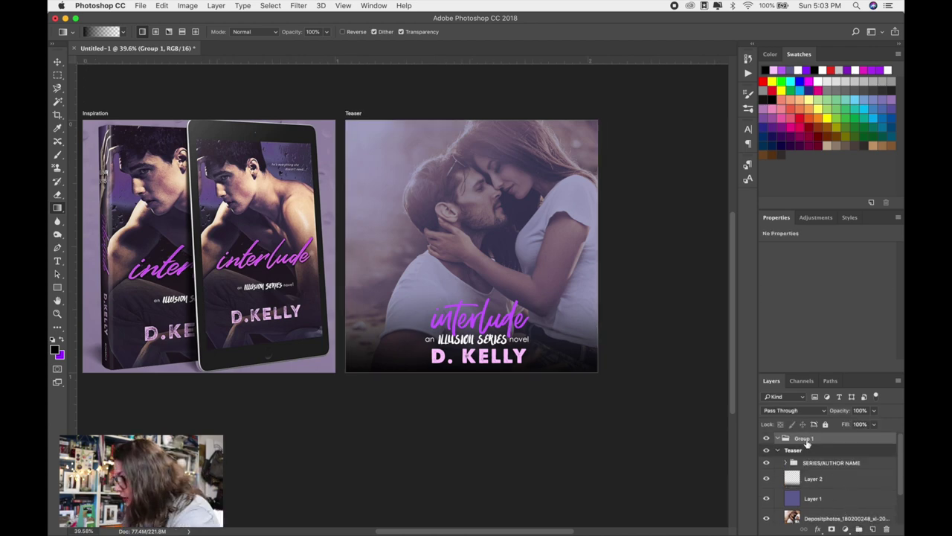
{"action": "double_click", "coordinate": [812, 451]}
{"action": "type", "text": "TEASER LINE"}
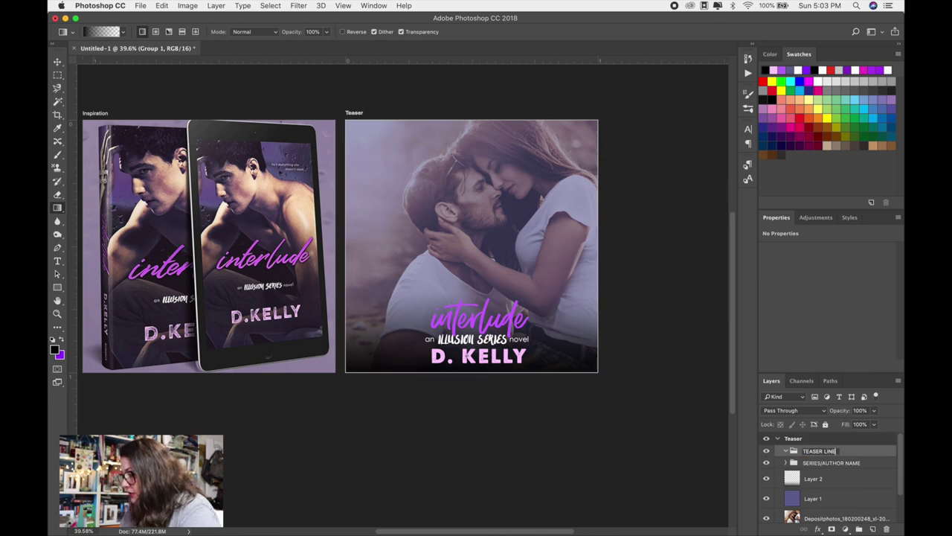
{"action": "key", "text": "Return"}
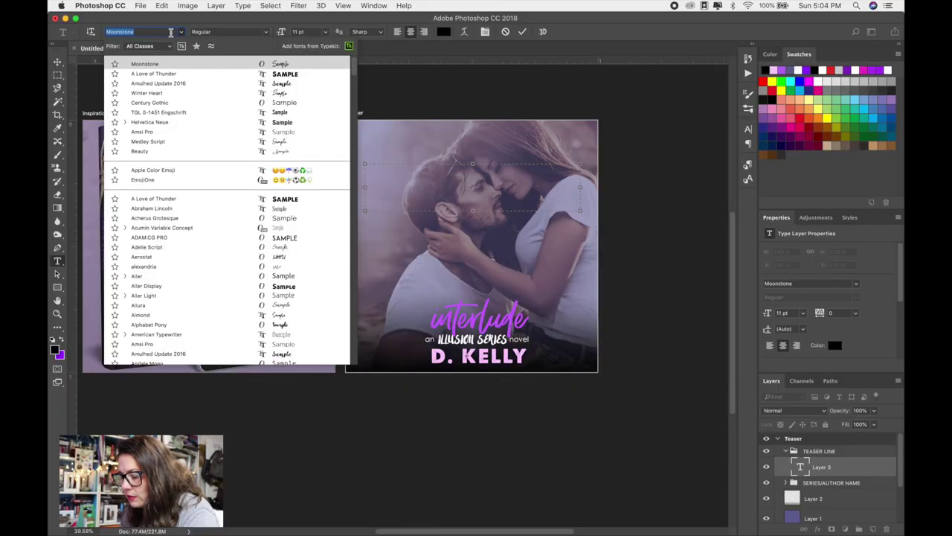
Type DO YOU KNOW in white Century Gothic and shift it slightly right.
{"action": "type", "text": "GOTH"}
{"action": "key", "text": "Return"}
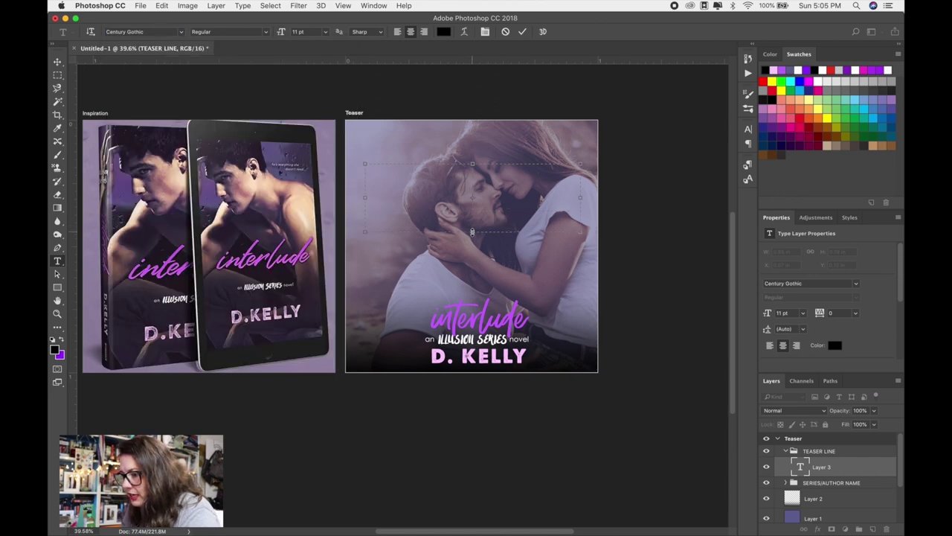
{"action": "type", "text": "DO YOU"}
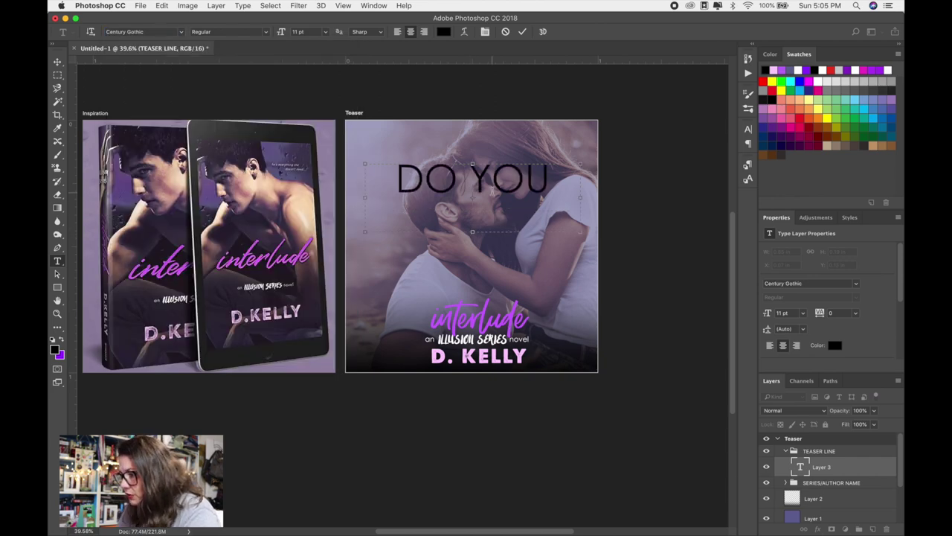
{"action": "type", "text": " KNOW"}
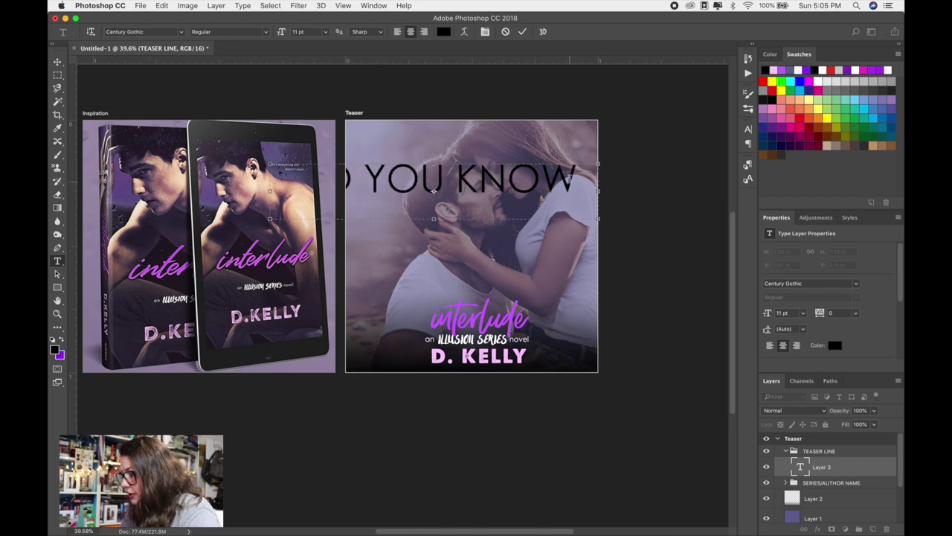
{"action": "key", "text": "super+a"}
{"action": "key", "text": "ctrl+c"}
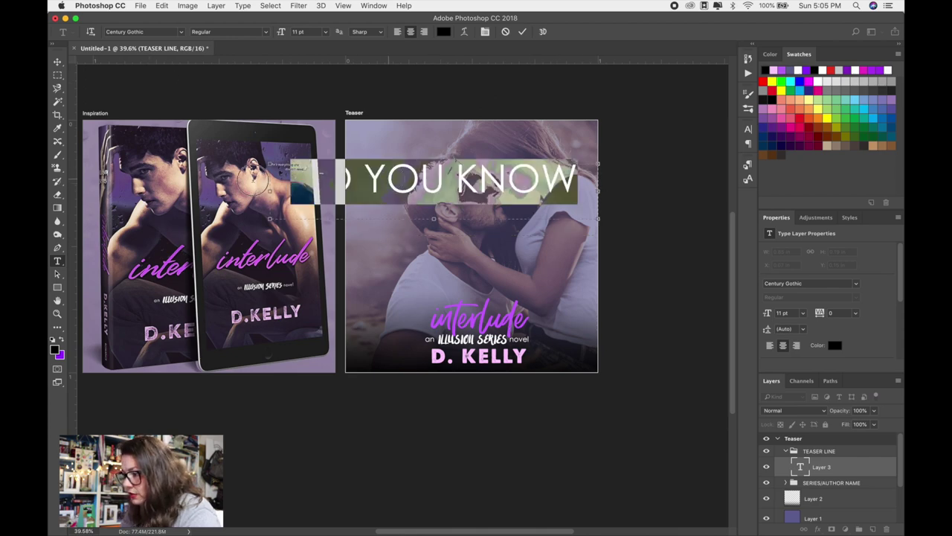
{"action": "left_click", "coordinate": [54, 342]}
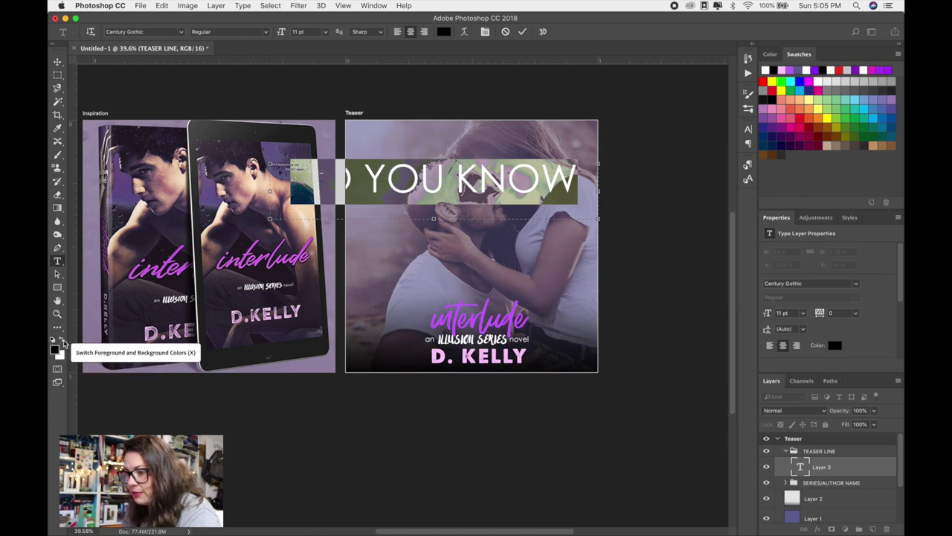
{"action": "left_click", "coordinate": [63, 342]}
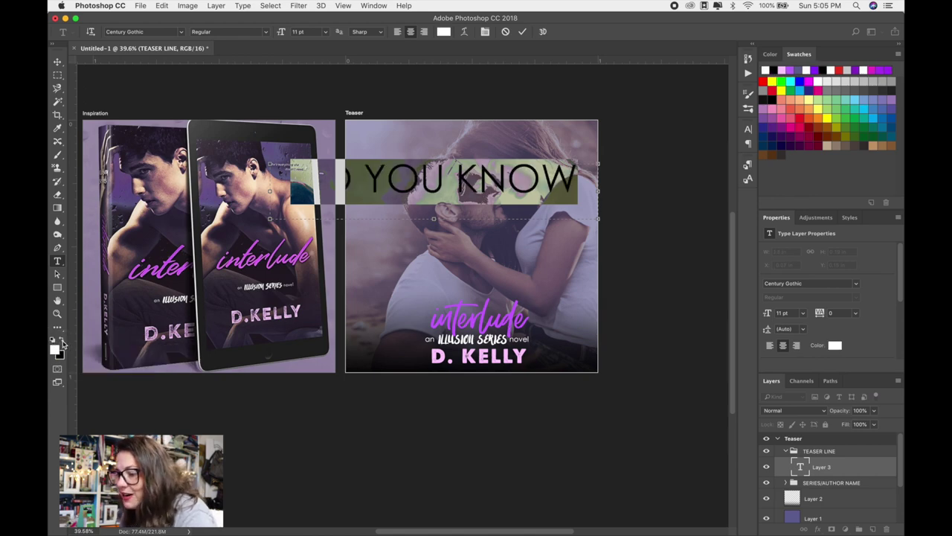
{"action": "left_click", "coordinate": [57, 62]}
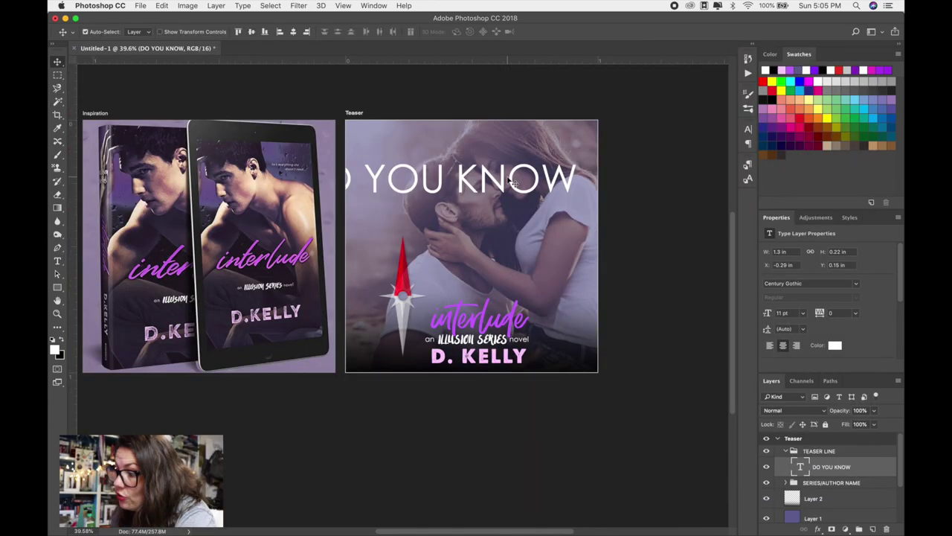
{"action": "left_click_drag", "start_coordinate": [510, 181], "coordinate": [547, 182]}
Shrink and reposition the DO YOU KNOW text, then delete that text layer.
{"action": "key", "text": "super+t"}
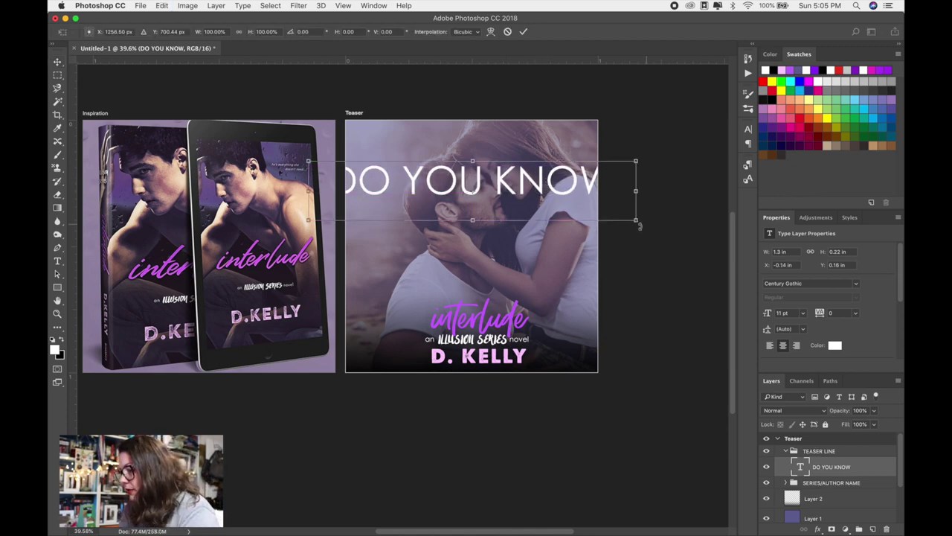
{"action": "left_click_drag", "start_coordinate": [627, 219], "coordinate": [559, 206]}
{"action": "left_click_drag", "start_coordinate": [511, 185], "coordinate": [548, 190]}
{"action": "left_click_drag", "start_coordinate": [600, 215], "coordinate": [515, 251]}
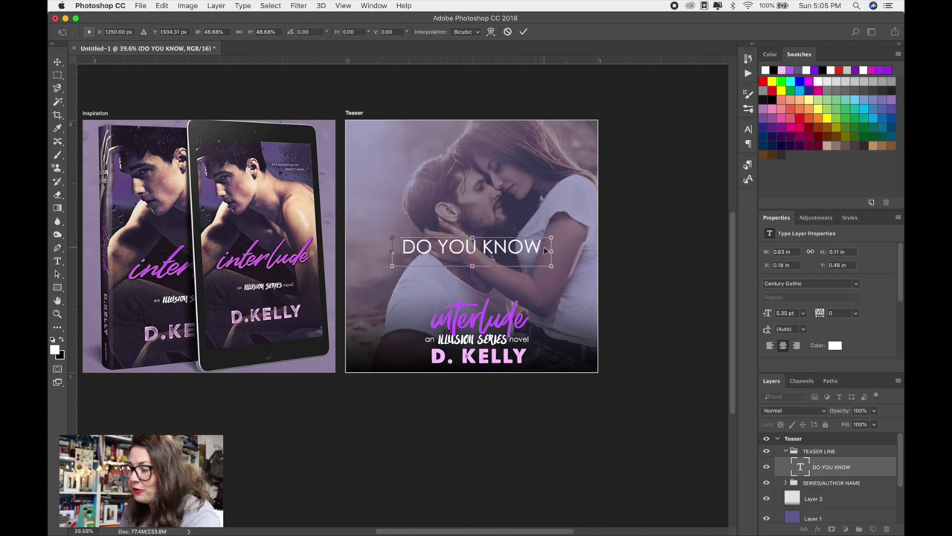
{"action": "left_click_drag", "start_coordinate": [551, 265], "coordinate": [518, 253]}
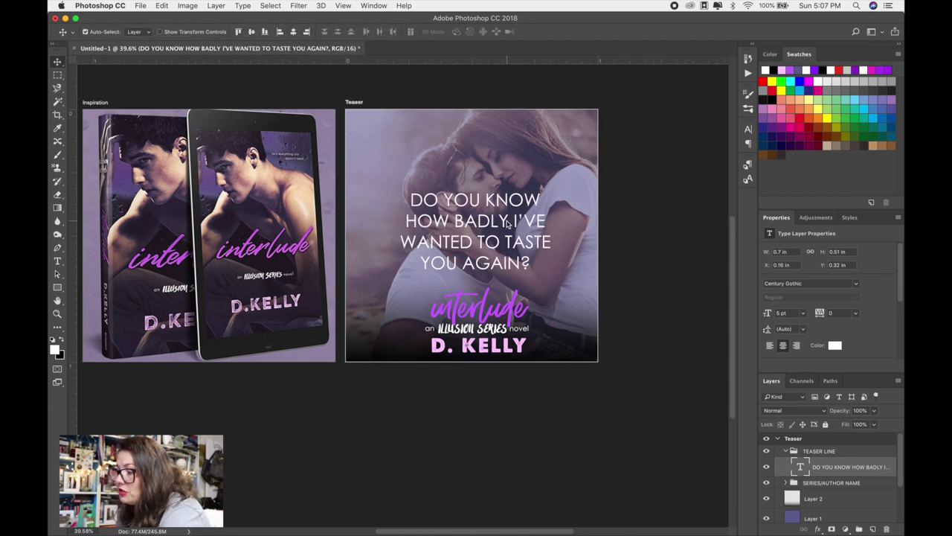
{"action": "left_click_drag", "start_coordinate": [508, 223], "coordinate": [512, 223]}
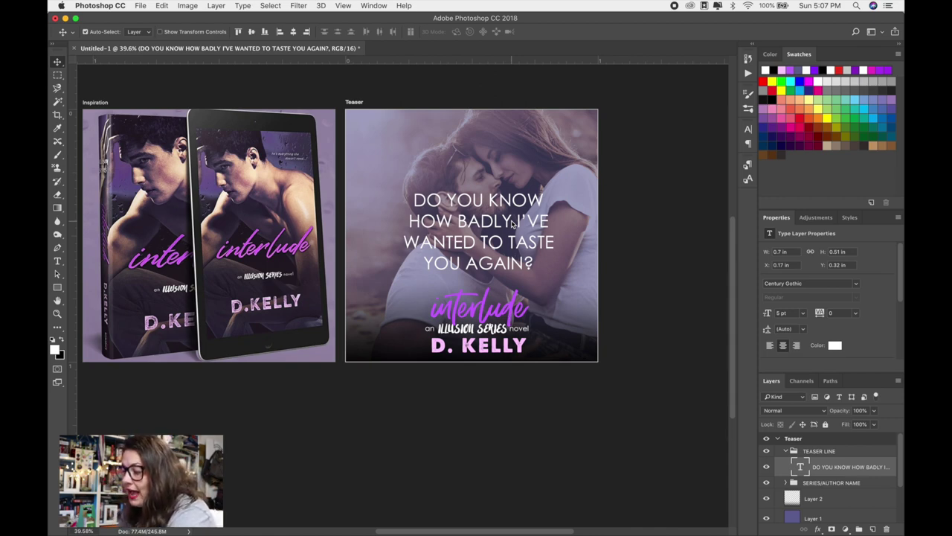
{"action": "key", "text": "Delete"}
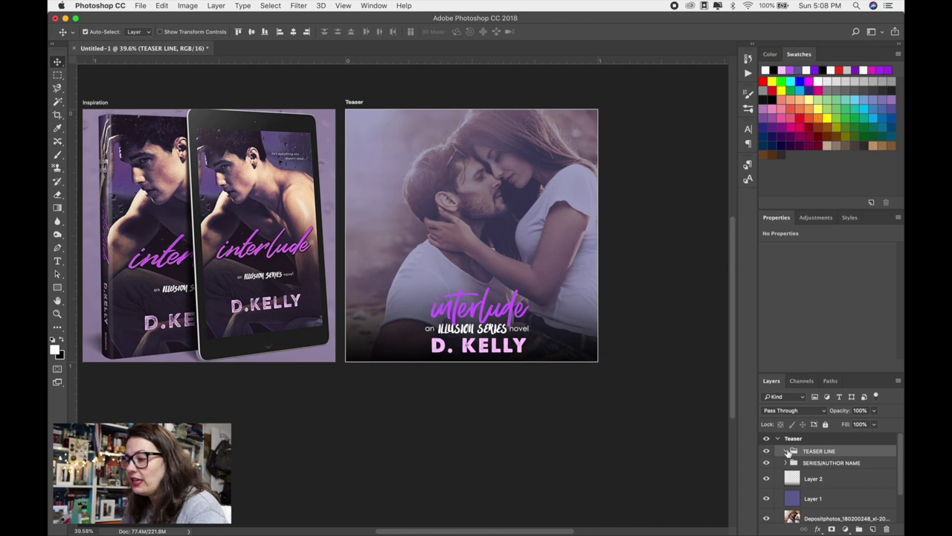
Paste DO YOU KNOW and HOW BADLY I'VE as separate 6 pt text layers.
{"action": "left_click", "coordinate": [58, 261]}
{"action": "key", "text": "ctrl+v"}
{"action": "left_click", "coordinate": [324, 35]}
{"action": "left_click", "coordinate": [307, 54]}
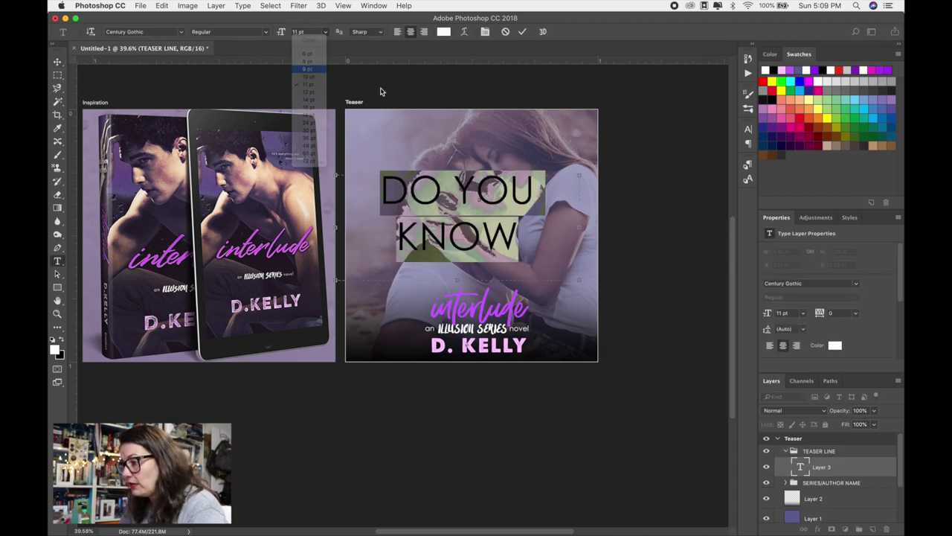
{"action": "left_click", "coordinate": [542, 187]}
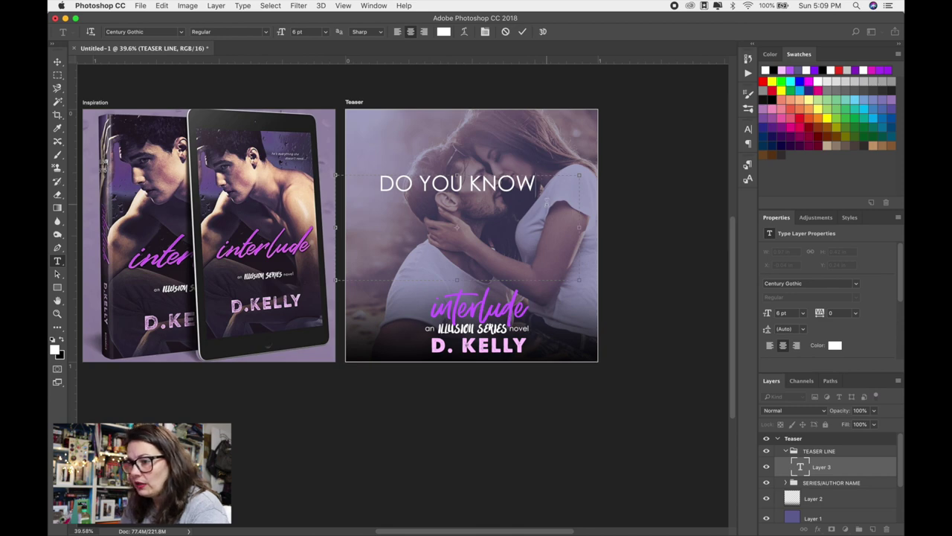
{"action": "key", "text": "ctrl+Return"}
{"action": "left_click", "coordinate": [474, 216]}
{"action": "type", "text": "HOW BADLY I'VE"}
{"action": "key", "text": "ctrl+Return"}
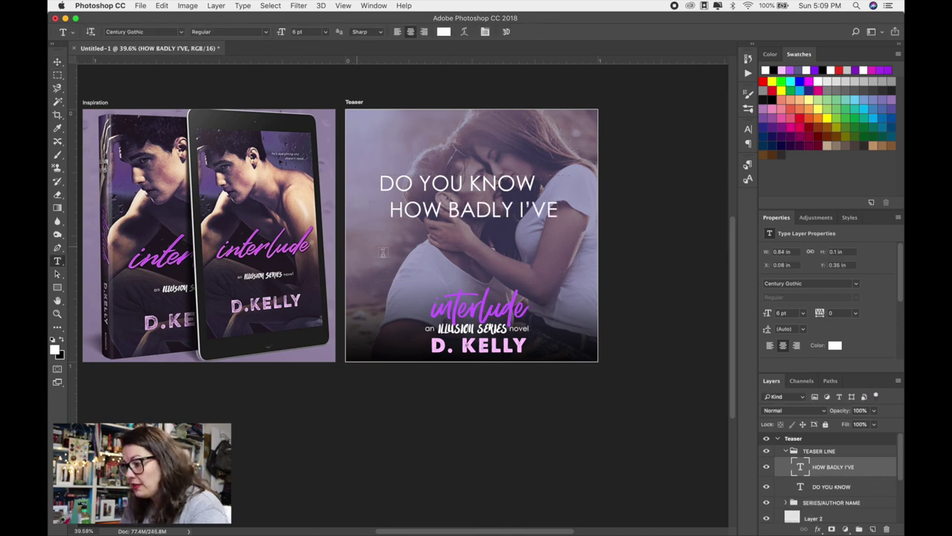
Add the word wanted in the Moonstone script font.
{"action": "left_click_drag", "start_coordinate": [366, 232], "coordinate": [506, 280]}
{"action": "left_click", "coordinate": [181, 32]}
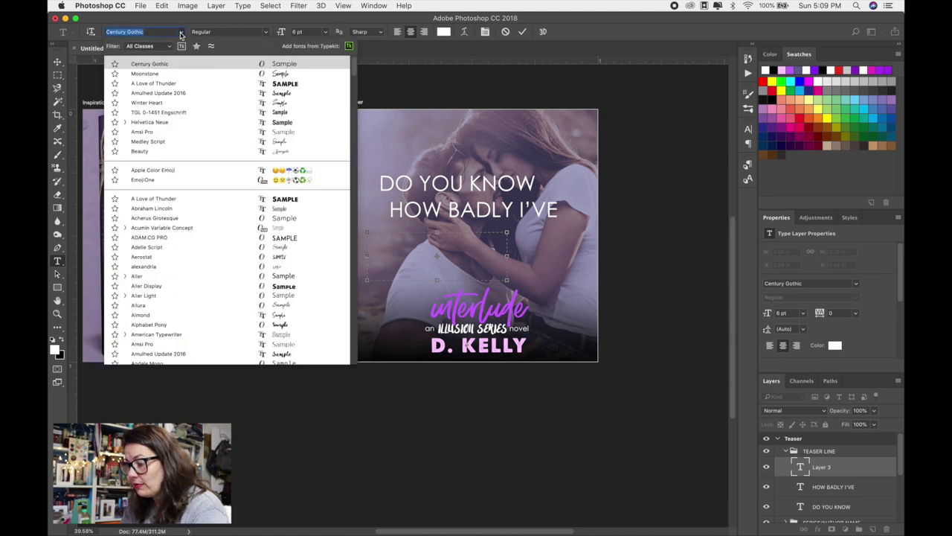
{"action": "left_click", "coordinate": [176, 77]}
{"action": "type", "text": "wanted"}
{"action": "left_click", "coordinate": [57, 62]}
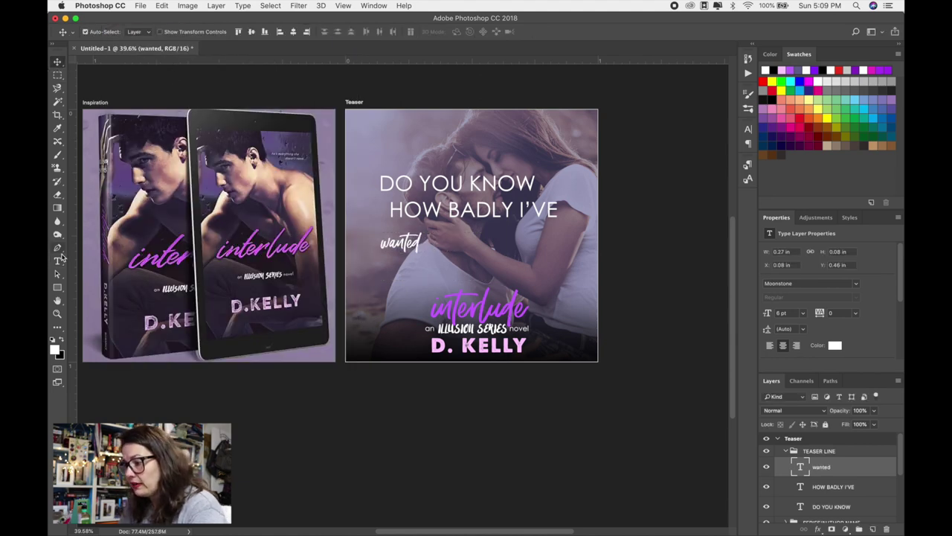
Add the TO TASTE and again? text, giving again? a different font.
{"action": "left_click", "coordinate": [57, 261]}
{"action": "left_click_drag", "start_coordinate": [434, 233], "coordinate": [584, 272]}
{"action": "left_click", "coordinate": [181, 31]}
{"action": "left_click", "coordinate": [176, 76]}
{"action": "type", "text": "TO TASTE"}
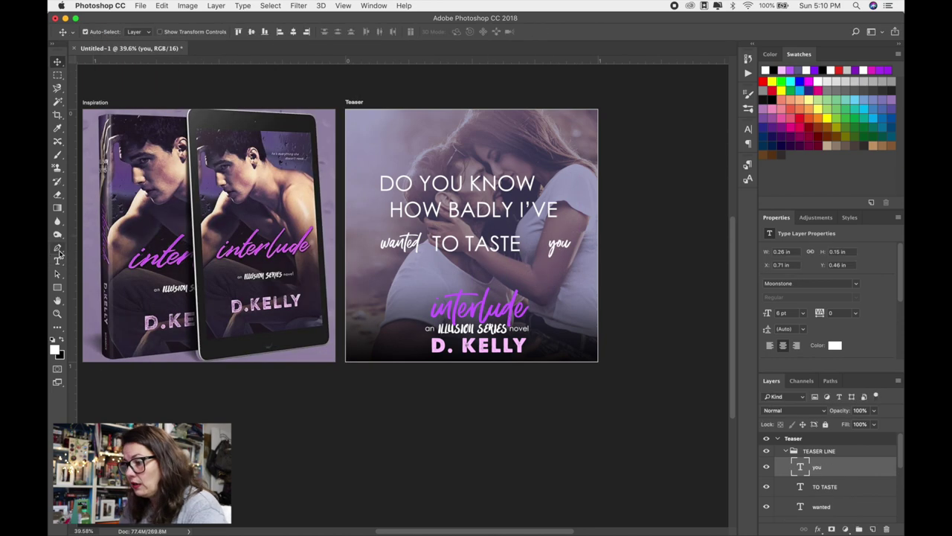
{"action": "type", "text": "again?"}
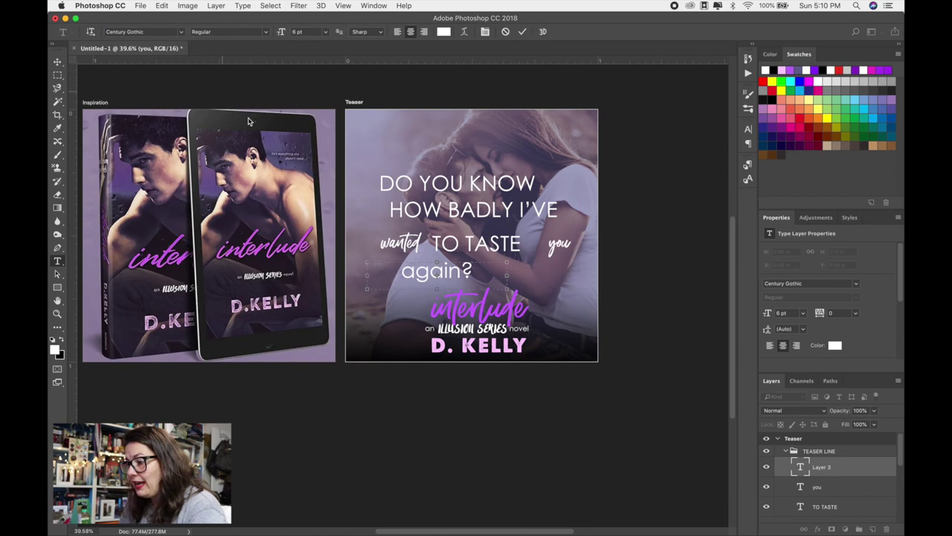
{"action": "key", "text": "shift+Left"}
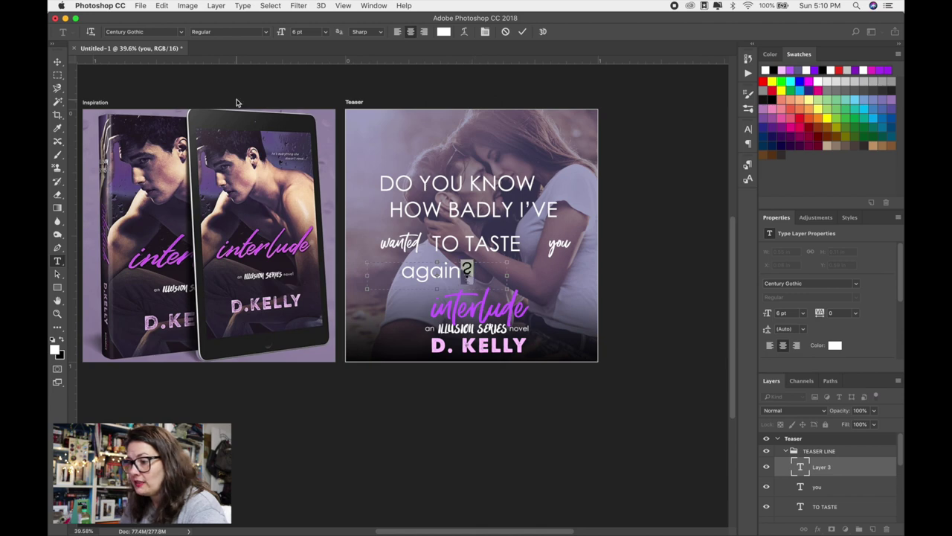
{"action": "left_click", "coordinate": [180, 31]}
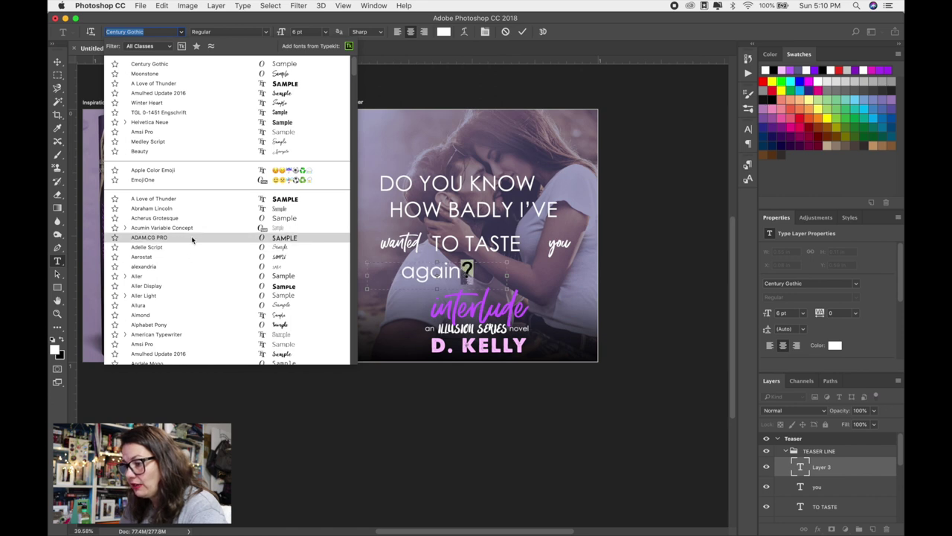
{"action": "left_click", "coordinate": [219, 296]}
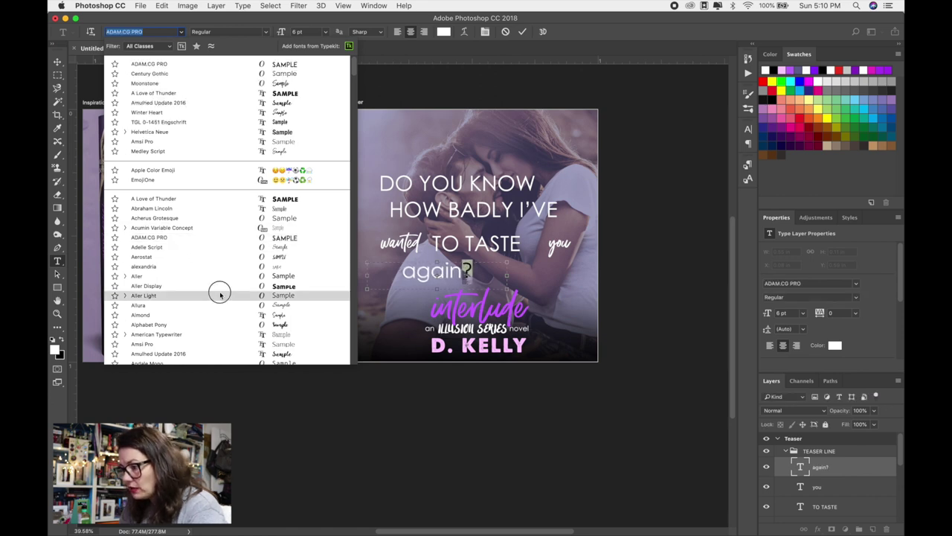
{"action": "key", "text": "super+Return"}
Arrange DO YOU KNOW, TO TASTE, wanted and you into four lines.
{"action": "left_click_drag", "start_coordinate": [461, 183], "coordinate": [479, 183]}
{"action": "left_click_drag", "start_coordinate": [491, 243], "coordinate": [524, 235]}
{"action": "left_click_drag", "start_coordinate": [402, 243], "coordinate": [435, 235]}
{"action": "left_click_drag", "start_coordinate": [558, 242], "coordinate": [430, 272]}
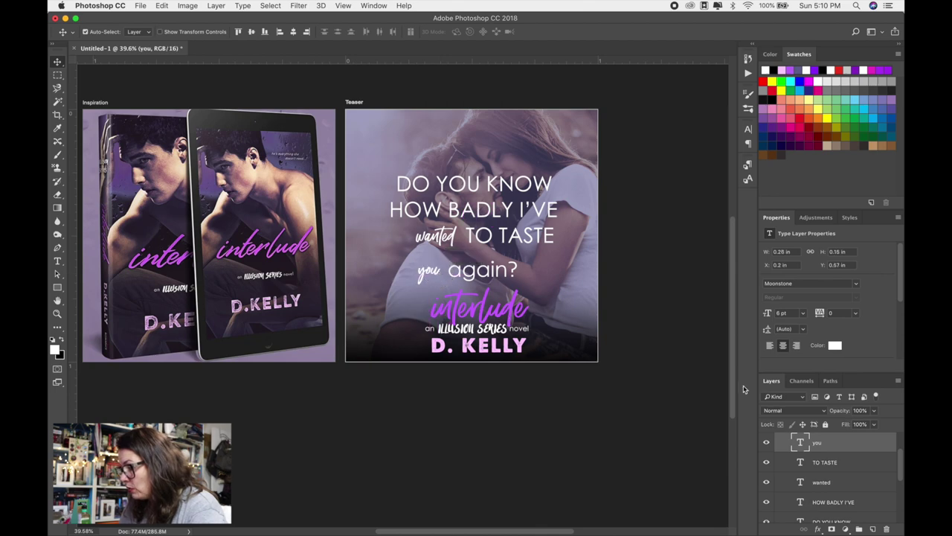
{"action": "scroll", "coordinate": [814, 477], "scroll_direction": "down", "scroll_amount": 1}
Colour the script word wanted purple in the Color Picker.
{"action": "double_click", "coordinate": [801, 463]}
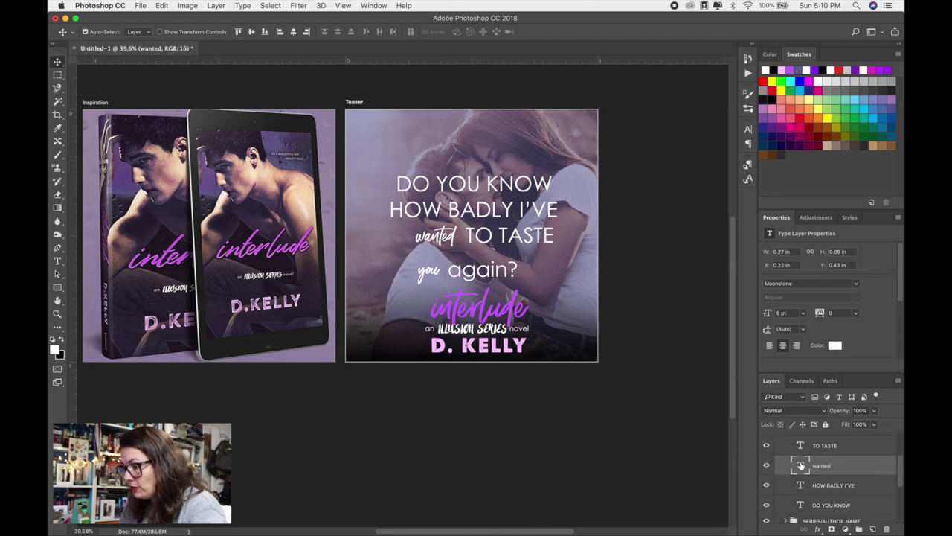
{"action": "left_click", "coordinate": [55, 349]}
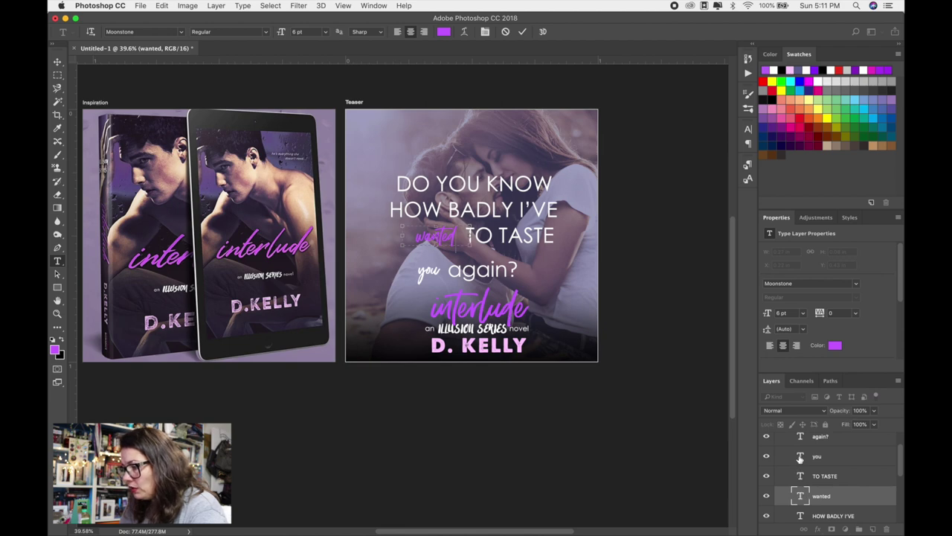
{"action": "left_click", "coordinate": [800, 458]}
Move wanted left and down and scale it up slightly onto the TO TASTE line.
{"action": "key", "text": "v"}
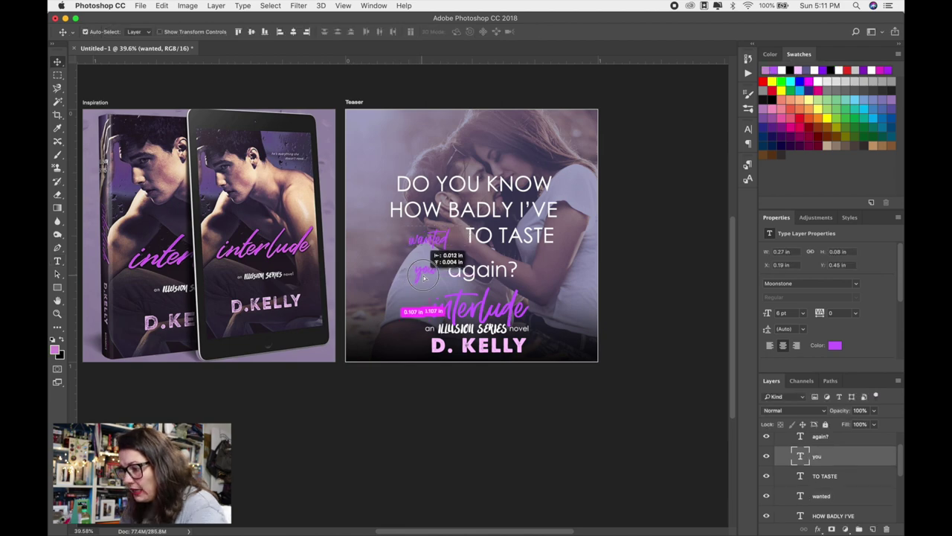
{"action": "left_click_drag", "start_coordinate": [436, 238], "coordinate": [492, 280]}
{"action": "key", "text": "super+t"}
{"action": "left_click_drag", "start_coordinate": [437, 258], "coordinate": [436, 242]}
{"action": "key", "text": "Return"}
{"action": "left_click", "coordinate": [803, 474]}
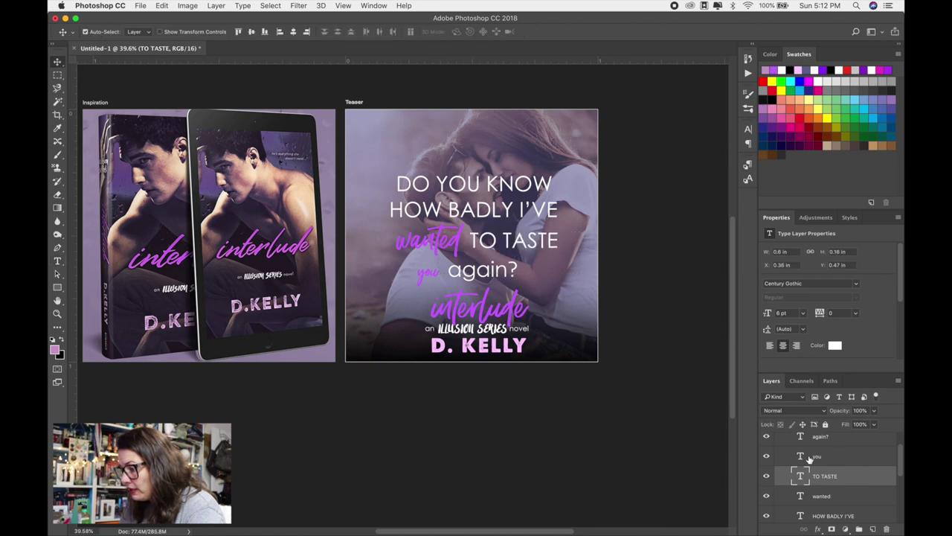
Set wanted to 10 pt, then start editing the font size of the you text.
{"action": "double_click", "coordinate": [800, 494]}
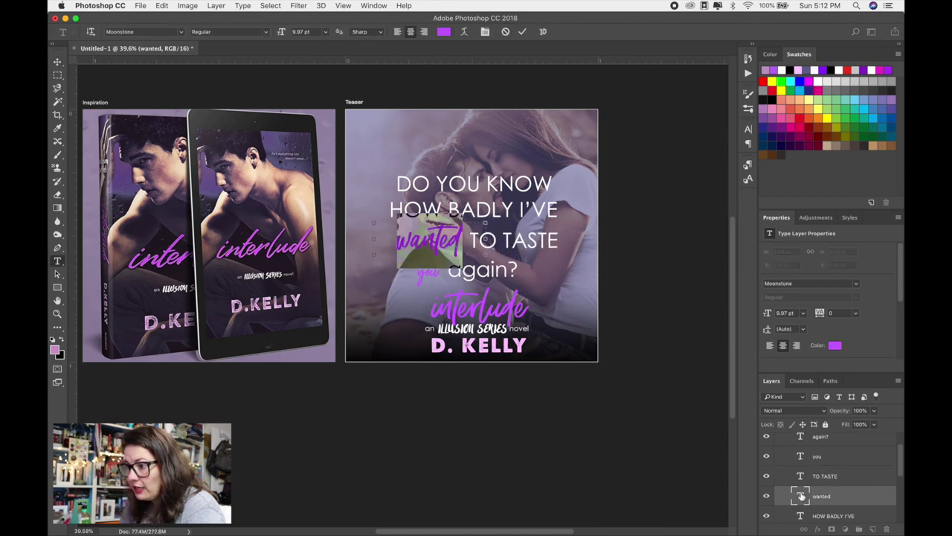
{"action": "left_click", "coordinate": [316, 32]}
{"action": "type", "text": "1"}
{"action": "key", "text": "Return"}
{"action": "key", "text": "super+Return"}
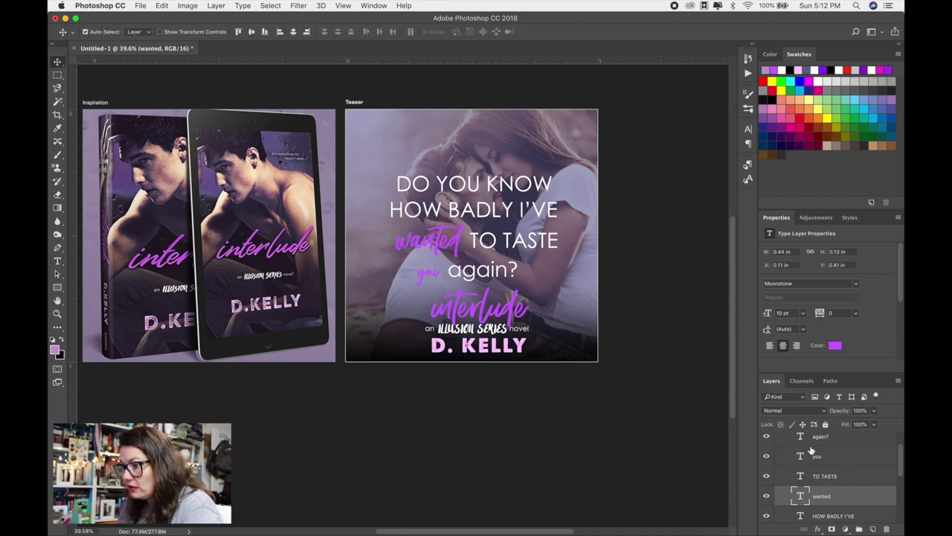
{"action": "double_click", "coordinate": [801, 458]}
{"action": "left_click", "coordinate": [325, 32]}
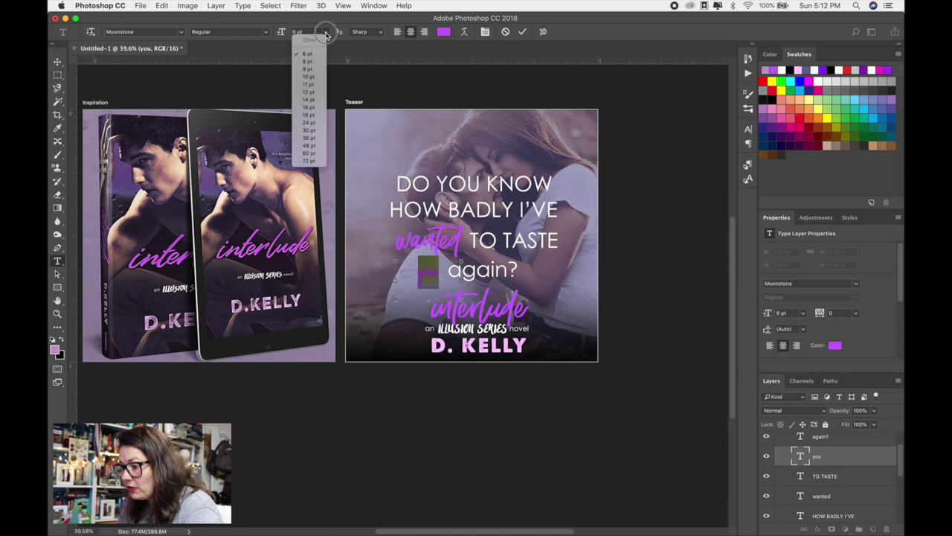
Set you to 10 pt and reposition DO YOU KNOW, HOW BADLY I'VE, TO TASTE, wanted, again? and you.
{"action": "left_click", "coordinate": [312, 75]}
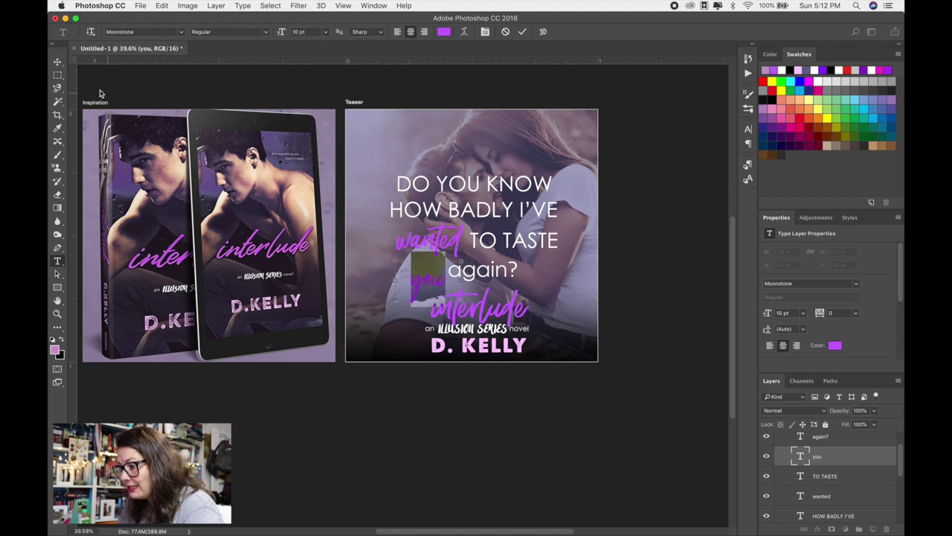
{"action": "key", "text": "super+Return"}
{"action": "left_click_drag", "start_coordinate": [430, 279], "coordinate": [421, 273]}
{"action": "left_click_drag", "start_coordinate": [503, 177], "coordinate": [476, 183]}
{"action": "left_click_drag", "start_coordinate": [504, 206], "coordinate": [510, 205]}
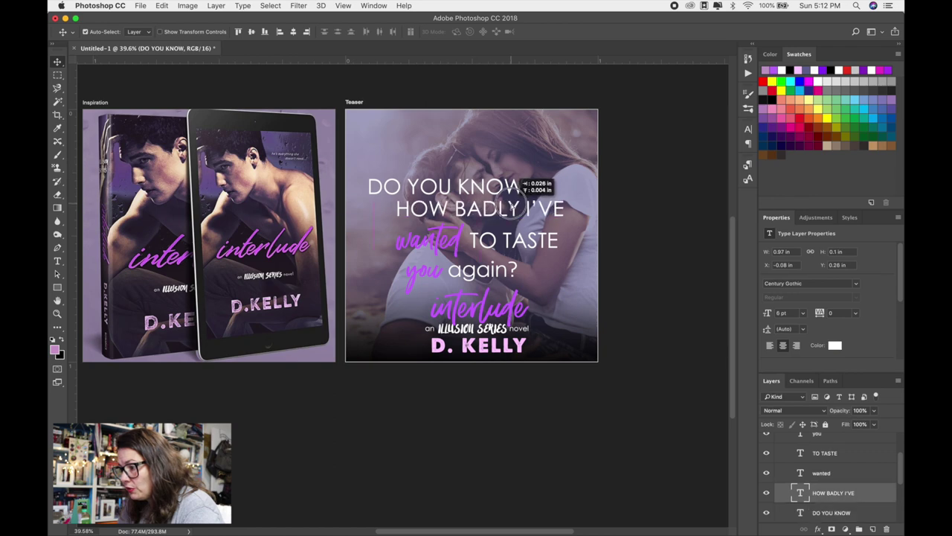
{"action": "left_click_drag", "start_coordinate": [513, 240], "coordinate": [546, 235]}
{"action": "left_click_drag", "start_coordinate": [437, 247], "coordinate": [469, 246]}
{"action": "left_click_drag", "start_coordinate": [476, 269], "coordinate": [562, 260]}
{"action": "left_click_drag", "start_coordinate": [457, 273], "coordinate": [508, 266]}
Fine-tune the positions of DO YOU KNOW, TO TASTE, you and again?
{"action": "left_click_drag", "start_coordinate": [461, 188], "coordinate": [472, 237]}
{"action": "left_click", "coordinate": [489, 210]}
{"action": "left_click_drag", "start_coordinate": [532, 235], "coordinate": [537, 233]}
{"action": "left_click_drag", "start_coordinate": [508, 266], "coordinate": [515, 256]}
{"action": "left_click_drag", "start_coordinate": [569, 279], "coordinate": [575, 271]}
Retype again? in capitals as AGAIN? and move it into position.
{"action": "double_click", "coordinate": [800, 441]}
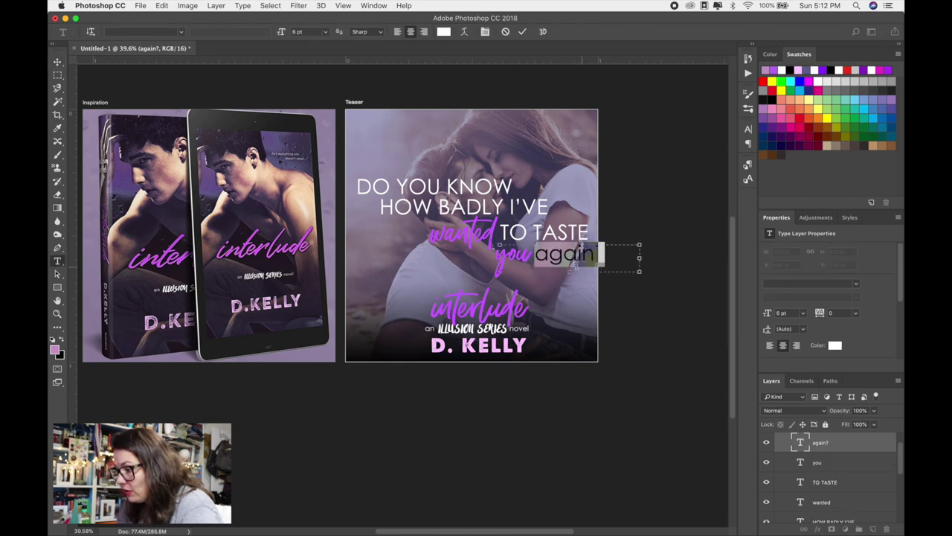
{"action": "type", "text": "AGAIN"}
{"action": "key", "text": "super+Return"}
{"action": "key", "text": "v"}
{"action": "left_click_drag", "start_coordinate": [586, 236], "coordinate": [591, 235]}
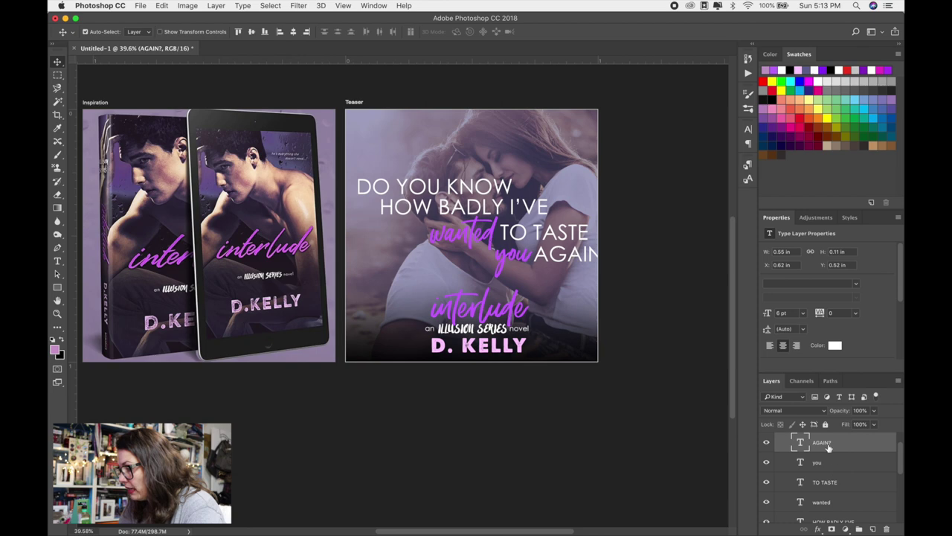
Select all teaser line layers and shrink the block lower on the photo.
{"action": "scroll", "coordinate": [828, 446], "scroll_direction": "up", "scroll_amount": 2}
{"action": "scroll", "coordinate": [822, 468], "scroll_direction": "down", "scroll_amount": 5}
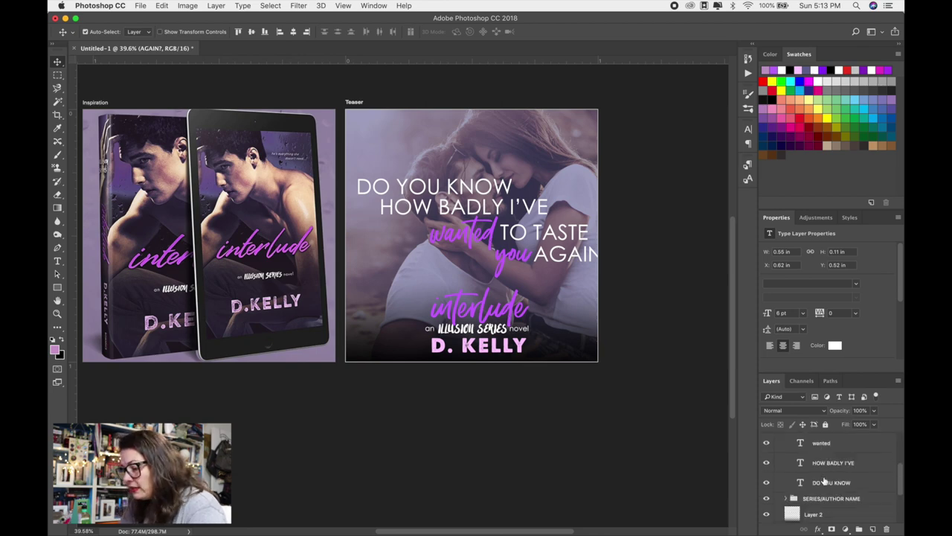
{"action": "left_click", "coordinate": [821, 482], "text": "shift"}
{"action": "key", "text": "super+t"}
{"action": "left_click_drag", "start_coordinate": [601, 272], "coordinate": [537, 266]}
{"action": "left_click_drag", "start_coordinate": [599, 278], "coordinate": [536, 265]}
{"action": "key", "text": "Return"}
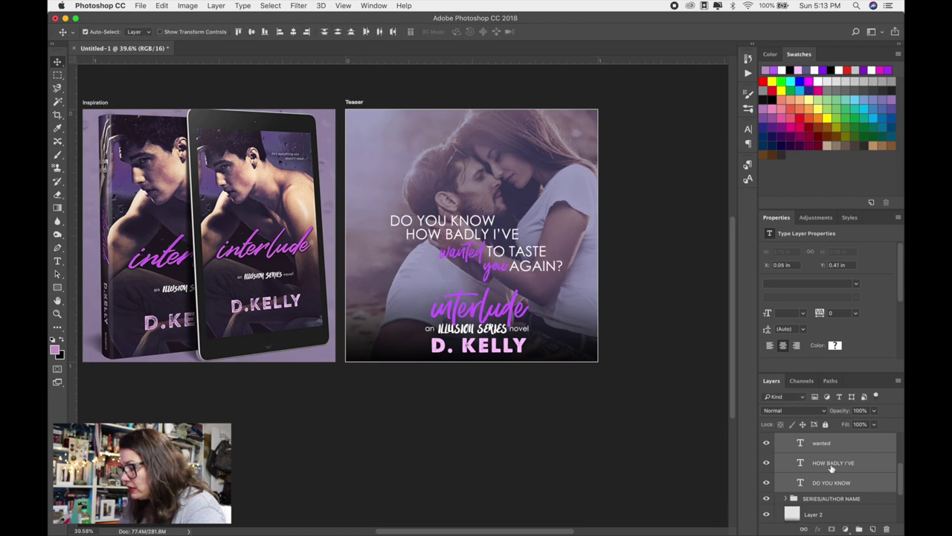
Scale the interlude through D. KELLY title block down to about 73.5%.
{"action": "scroll", "coordinate": [831, 467], "scroll_direction": "up", "scroll_amount": 3}
{"action": "left_click", "coordinate": [786, 452]}
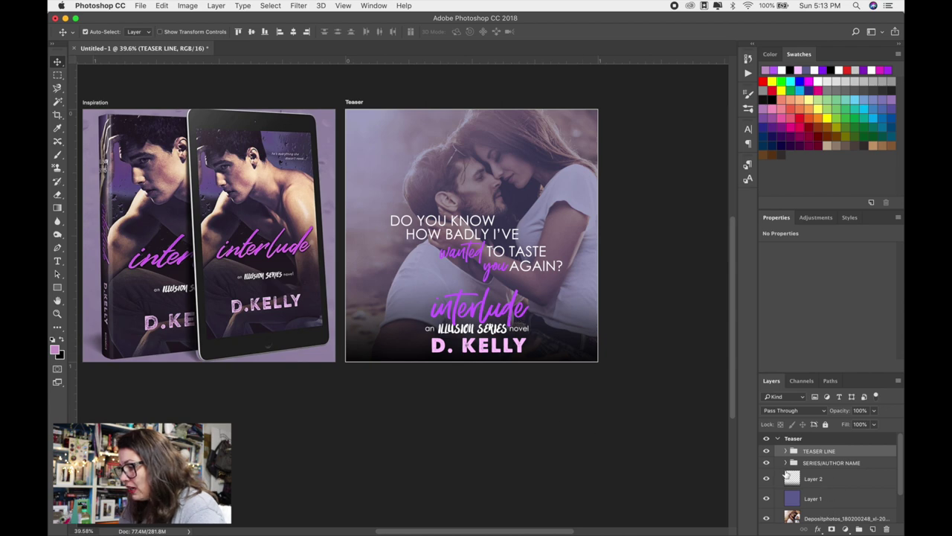
{"action": "left_click", "coordinate": [786, 463]}
{"action": "left_click", "coordinate": [827, 479]}
{"action": "scroll", "coordinate": [831, 482], "scroll_direction": "down", "scroll_amount": 5}
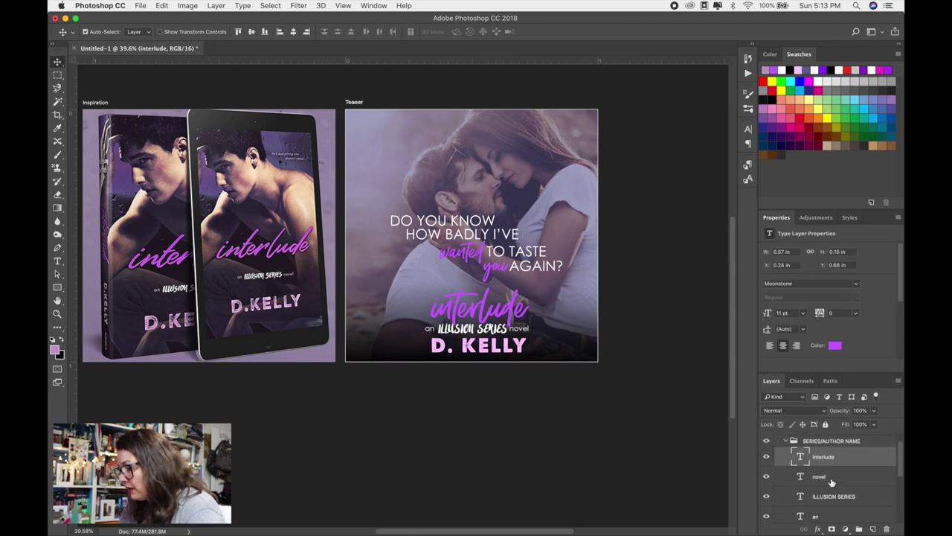
{"action": "scroll", "coordinate": [831, 482], "scroll_direction": "down", "scroll_amount": 1}
{"action": "left_click", "coordinate": [823, 487], "text": "shift"}
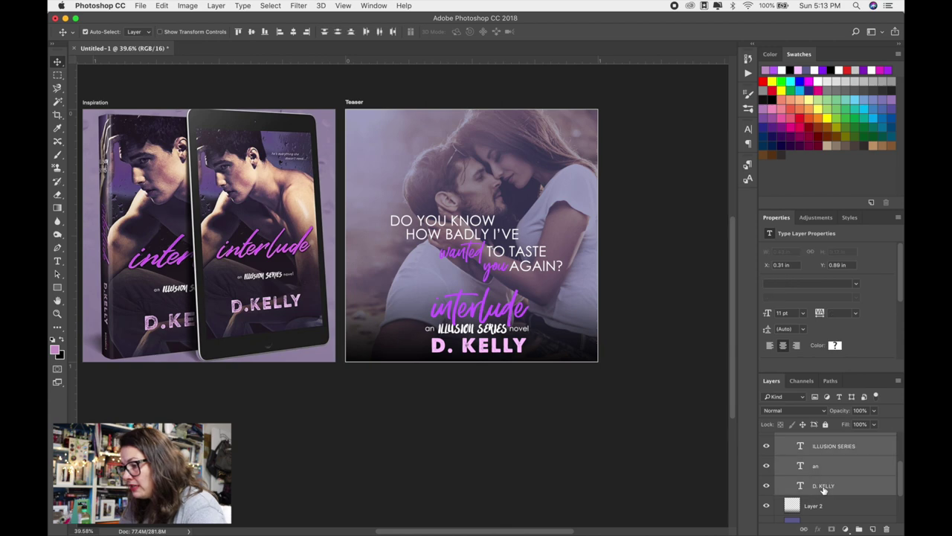
{"action": "key", "text": "super+t"}
{"action": "left_click_drag", "start_coordinate": [407, 289], "coordinate": [472, 323]}
{"action": "key", "text": "Return"}
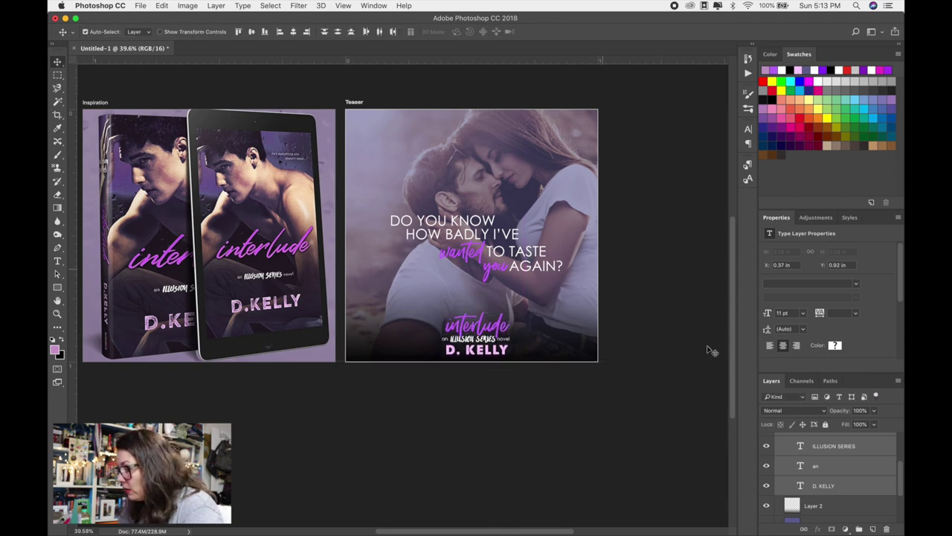
Move the teaser line layers lower and slightly left, then rescale them to fit.
{"action": "scroll", "coordinate": [845, 484], "scroll_direction": "up", "scroll_amount": 3}
{"action": "left_click", "coordinate": [788, 464]}
{"action": "left_click", "coordinate": [786, 451]}
{"action": "left_click", "coordinate": [832, 453]}
{"action": "scroll", "coordinate": [834, 470], "scroll_direction": "down", "scroll_amount": 4}
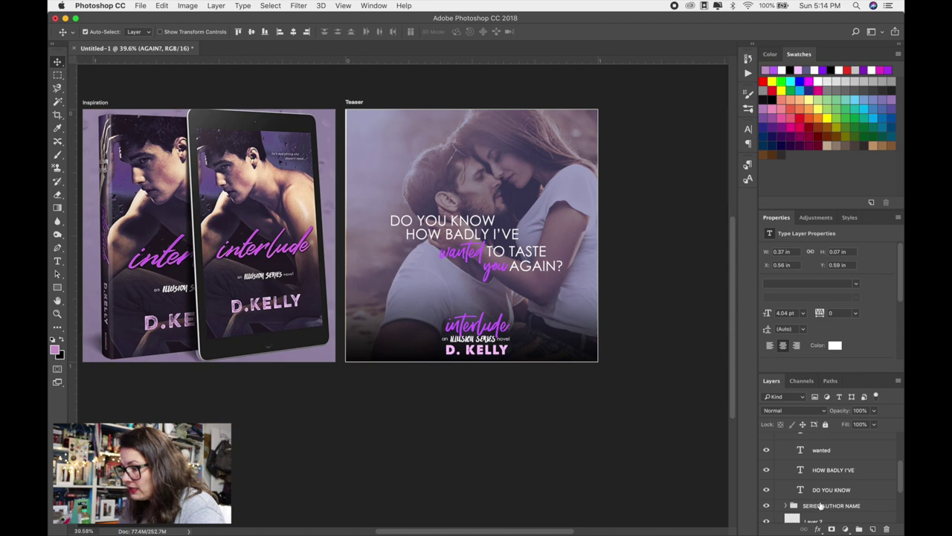
{"action": "left_click", "coordinate": [819, 489], "text": "shift"}
{"action": "left_click_drag", "start_coordinate": [487, 245], "coordinate": [475, 261]}
{"action": "key", "text": "super+t"}
{"action": "mouse_move", "coordinate": [579, 233]}
{"action": "left_mouse_down"}
{"action": "mouse_move", "coordinate": [604, 214]}
{"action": "mouse_move", "coordinate": [584, 231]}
{"action": "left_mouse_up"}
{"action": "key", "text": "Return"}
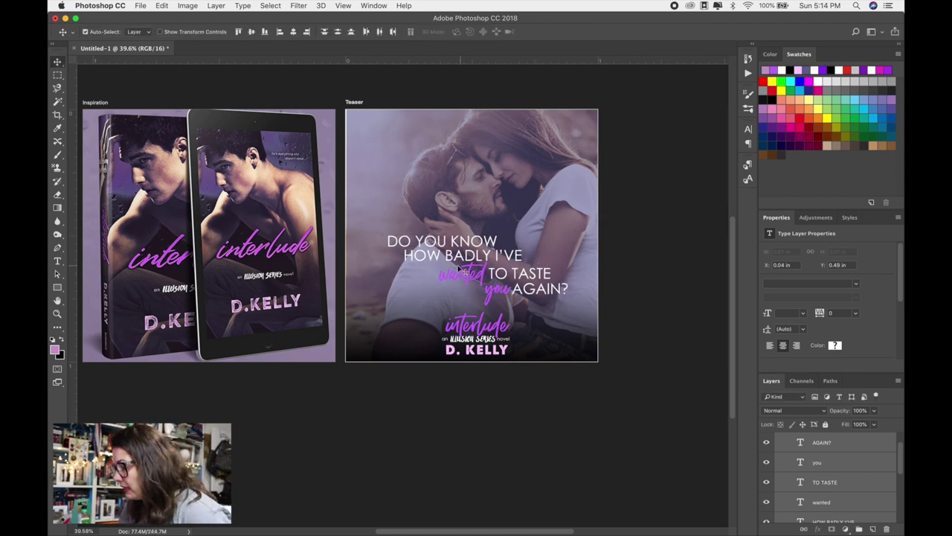
{"action": "scroll", "coordinate": [820, 484], "scroll_direction": "up", "scroll_amount": 1}
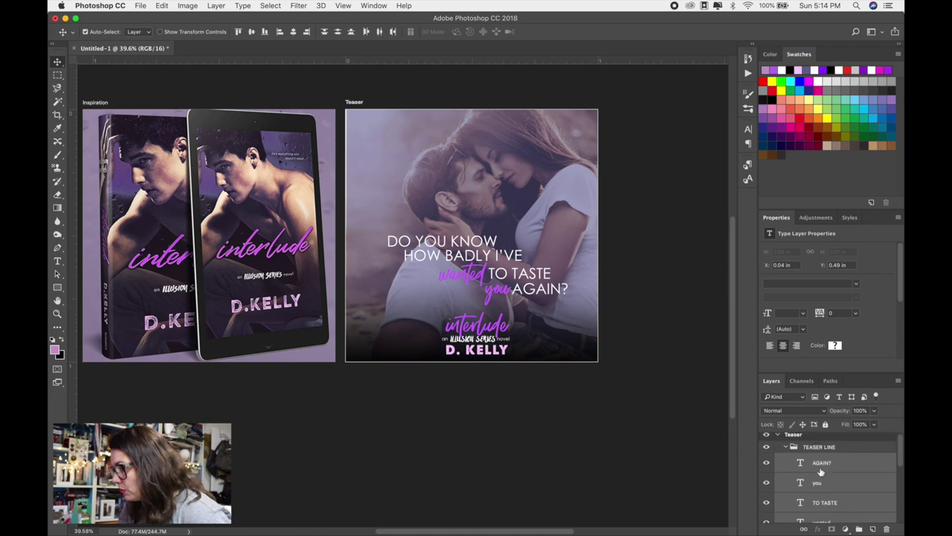
Add a drop shadow to the AGAIN? layer through Blending Options.
{"action": "right_click", "coordinate": [821, 473]}
{"action": "left_click", "coordinate": [812, 463]}
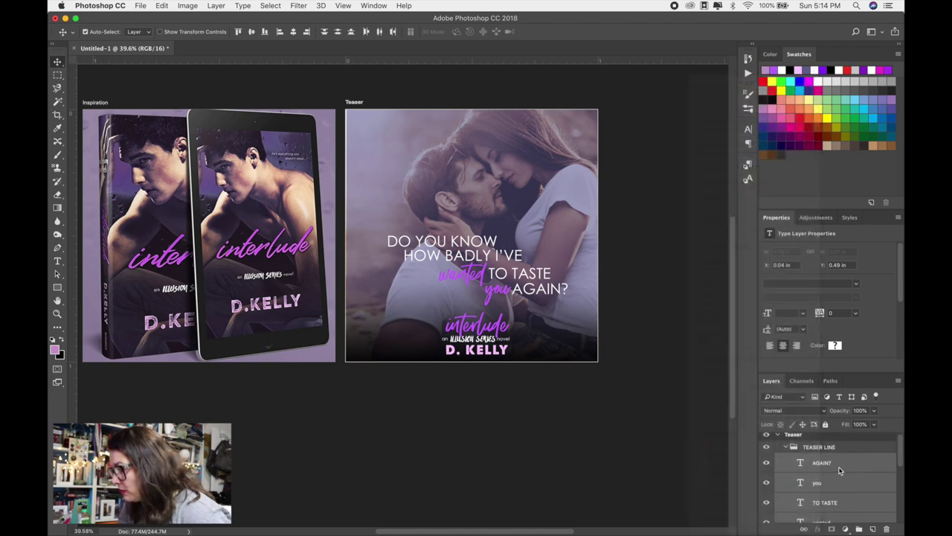
{"action": "left_click", "coordinate": [833, 466]}
{"action": "right_click", "coordinate": [841, 466]}
{"action": "left_click", "coordinate": [745, 82]}
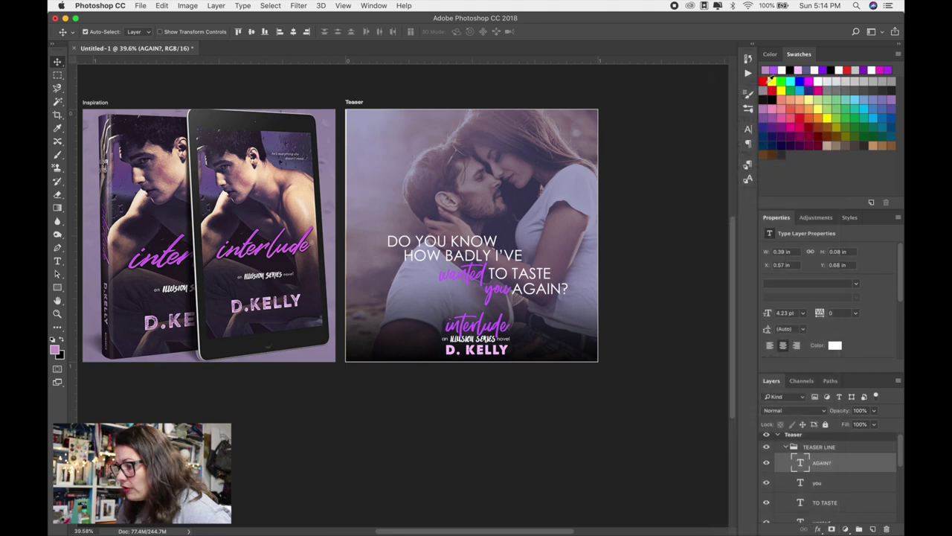
{"action": "left_click", "coordinate": [504, 230]}
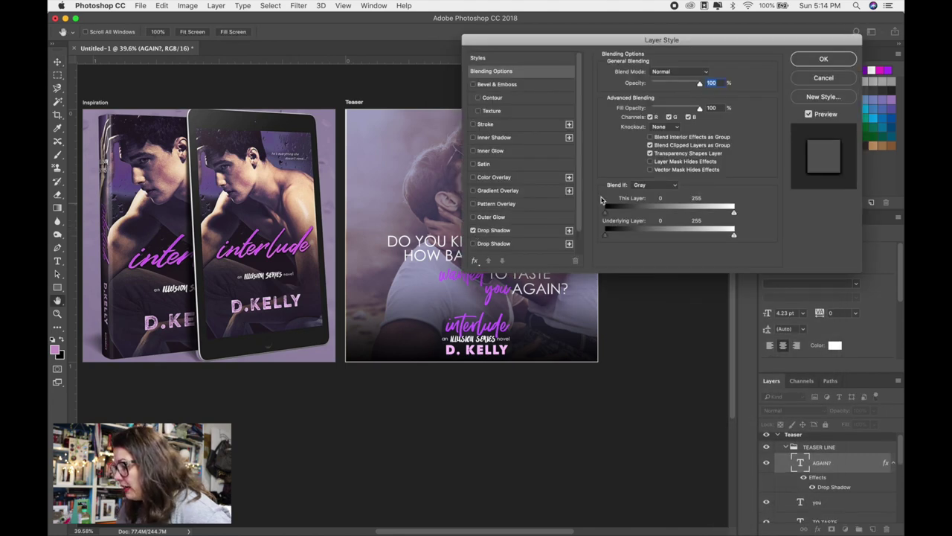
{"action": "left_click", "coordinate": [824, 59]}
Add a drop shadow to the you layer.
{"action": "scroll", "coordinate": [829, 462], "scroll_direction": "down", "scroll_amount": 1}
{"action": "left_click", "coordinate": [817, 476]}
{"action": "right_click", "coordinate": [807, 476]}
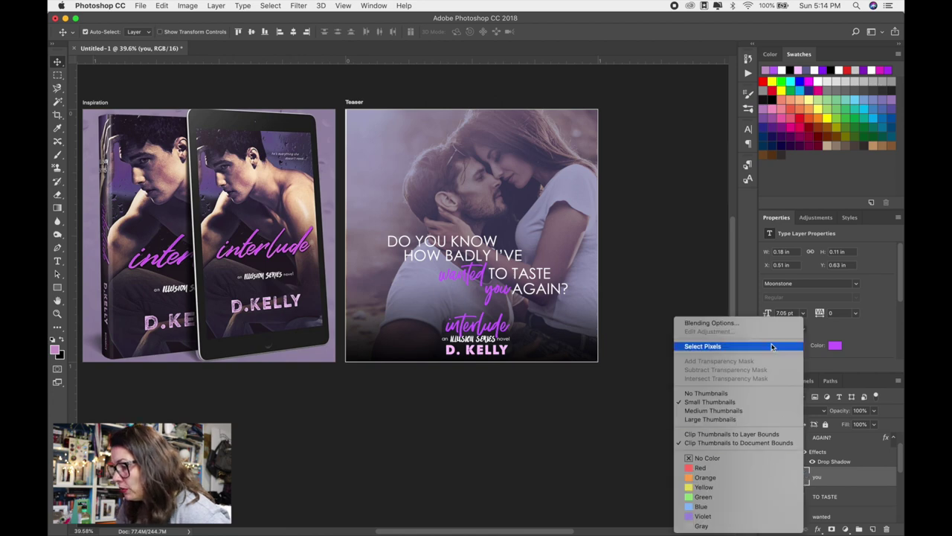
{"action": "left_click", "coordinate": [711, 323]}
{"action": "left_click", "coordinate": [473, 231]}
{"action": "left_click", "coordinate": [823, 58]}
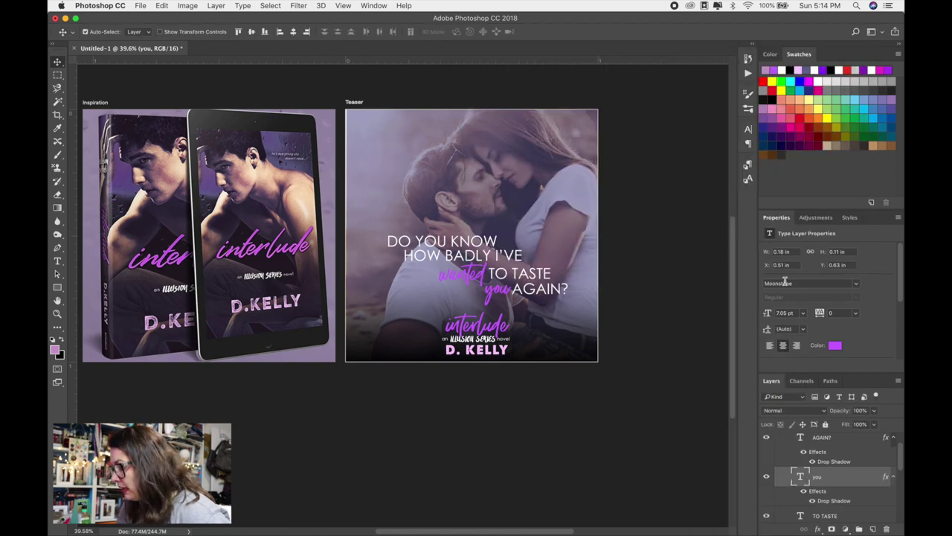
Add a drop shadow to the TO TASTE layer.
{"action": "scroll", "coordinate": [803, 439], "scroll_direction": "down", "scroll_amount": 2}
{"action": "scroll", "coordinate": [812, 487], "scroll_direction": "down", "scroll_amount": 3}
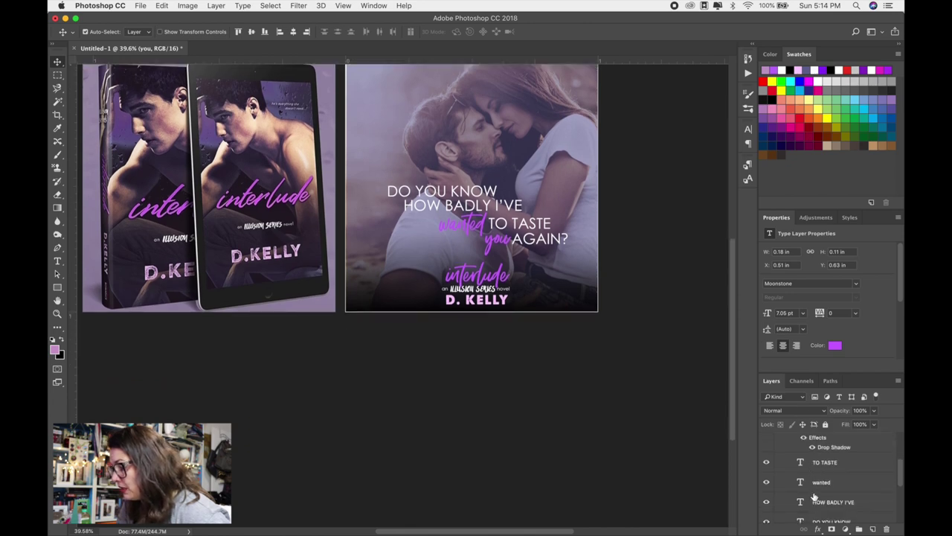
{"action": "scroll", "coordinate": [690, 313], "scroll_direction": "up", "scroll_amount": 2}
{"action": "left_click", "coordinate": [801, 463]}
{"action": "right_click", "coordinate": [801, 463]}
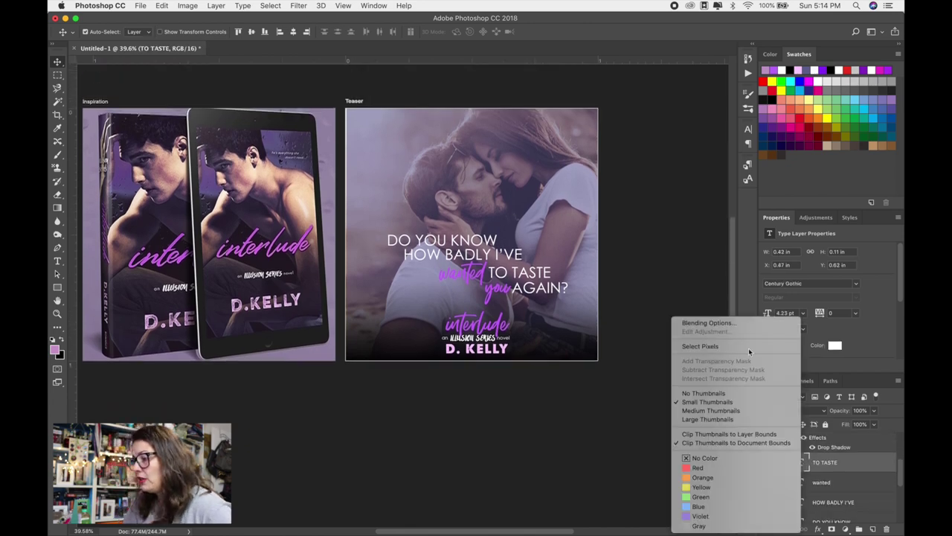
{"action": "left_click", "coordinate": [740, 323]}
{"action": "left_click", "coordinate": [473, 231]}
{"action": "left_click", "coordinate": [818, 59]}
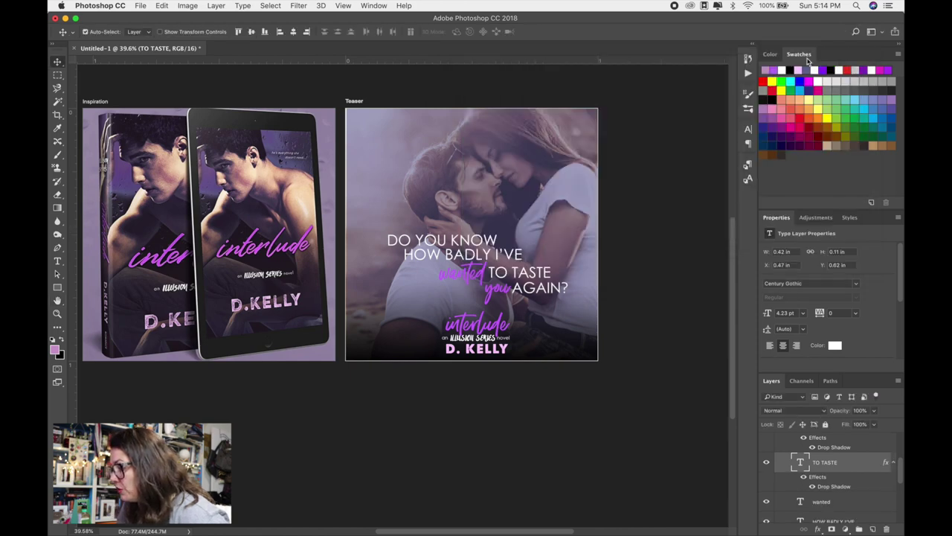
Open the layer style settings for the wanted layer to give it a drop shadow.
{"action": "scroll", "coordinate": [814, 446], "scroll_direction": "down", "scroll_amount": 2}
{"action": "right_click", "coordinate": [822, 467]}
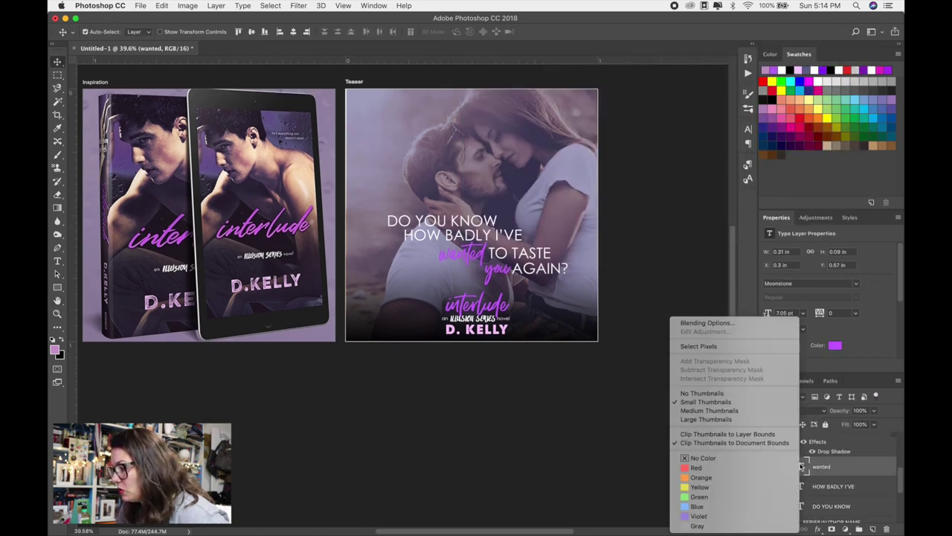
{"action": "left_click", "coordinate": [748, 320]}
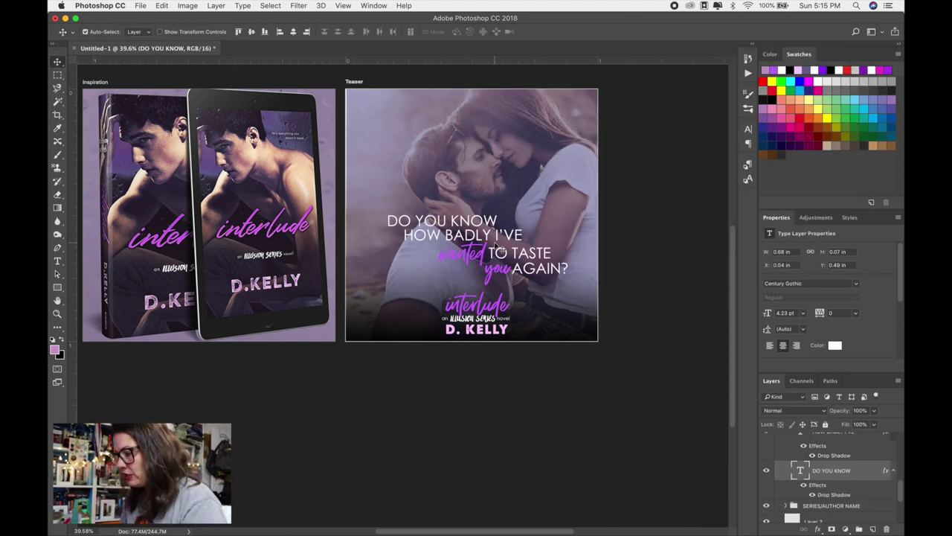
{"action": "scroll", "coordinate": [570, 279], "scroll_direction": "up", "scroll_amount": 1}
{"action": "scroll", "coordinate": [570, 279], "scroll_direction": "down", "scroll_amount": 4}
{"action": "scroll", "coordinate": [841, 491], "scroll_direction": "up", "scroll_amount": 5}
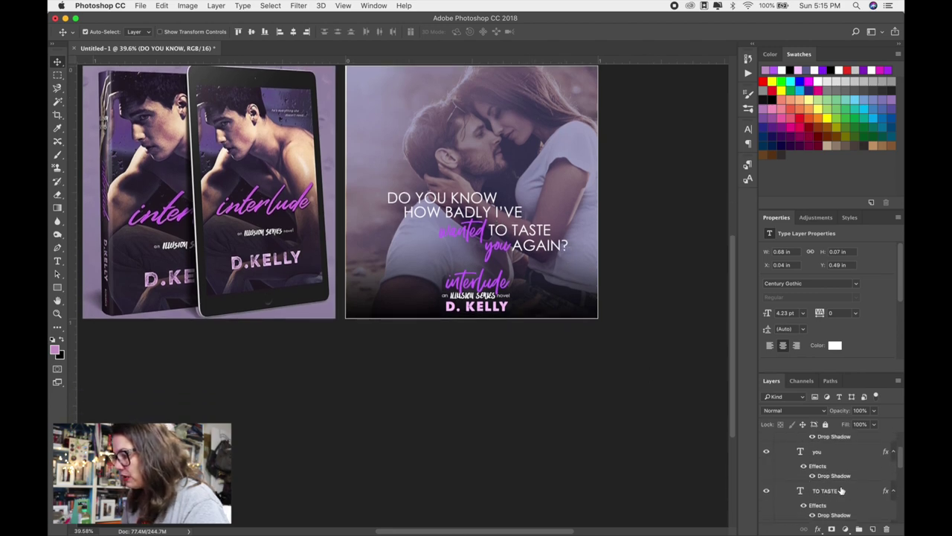
{"action": "scroll", "coordinate": [841, 491], "scroll_direction": "down", "scroll_amount": 5}
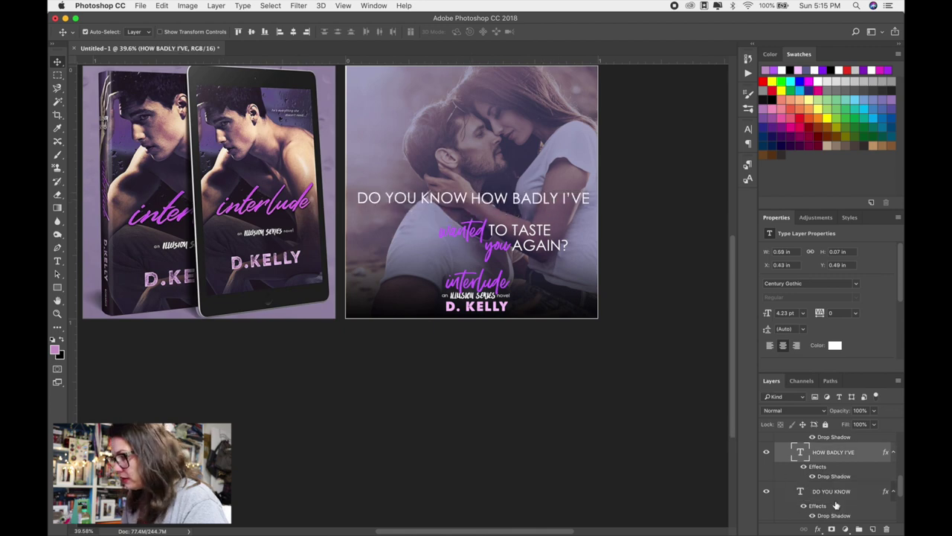
Move AGAIN? up onto the second line, then shift the second-line words slightly right.
{"action": "scroll", "coordinate": [836, 505], "scroll_direction": "up", "scroll_amount": 2}
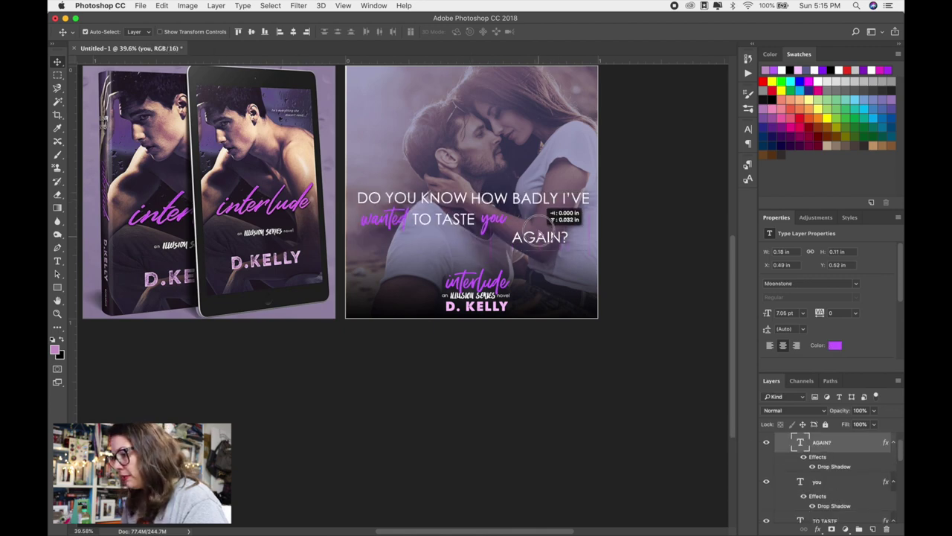
{"action": "left_click_drag", "start_coordinate": [542, 238], "coordinate": [537, 222]}
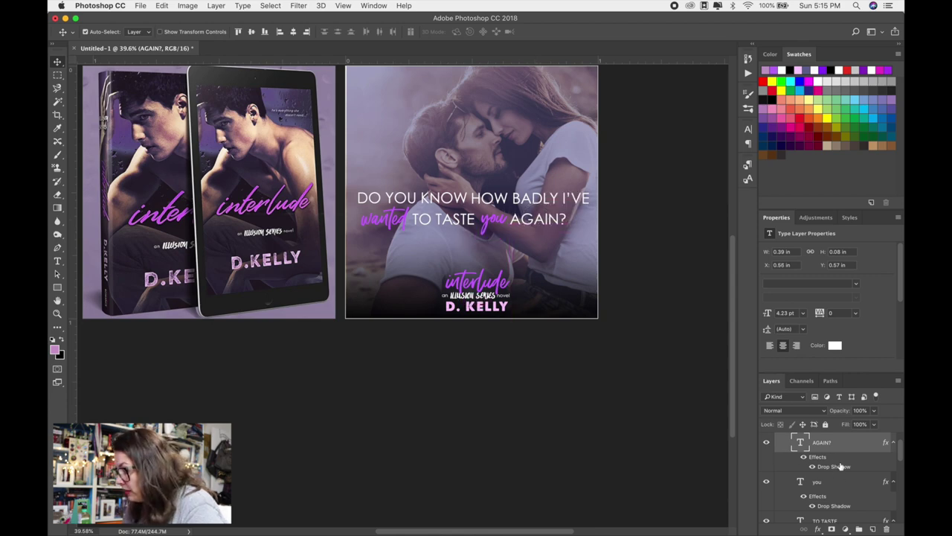
{"action": "scroll", "coordinate": [841, 471], "scroll_direction": "up", "scroll_amount": 2}
{"action": "scroll", "coordinate": [839, 465], "scroll_direction": "down", "scroll_amount": 1}
{"action": "left_click", "coordinate": [824, 491], "text": "shift"}
{"action": "scroll", "coordinate": [829, 489], "scroll_direction": "down", "scroll_amount": 5}
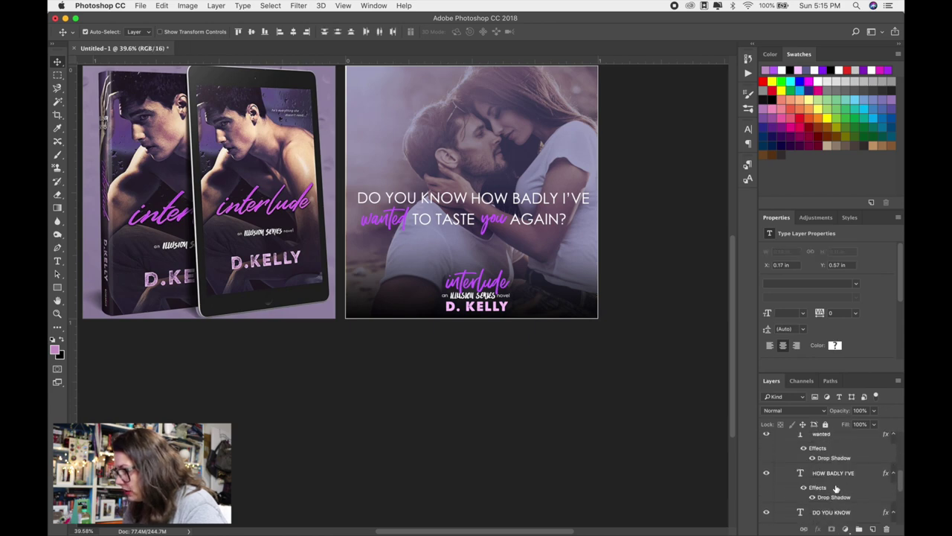
{"action": "scroll", "coordinate": [830, 463], "scroll_direction": "up", "scroll_amount": 5}
{"action": "scroll", "coordinate": [820, 465], "scroll_direction": "down", "scroll_amount": 4}
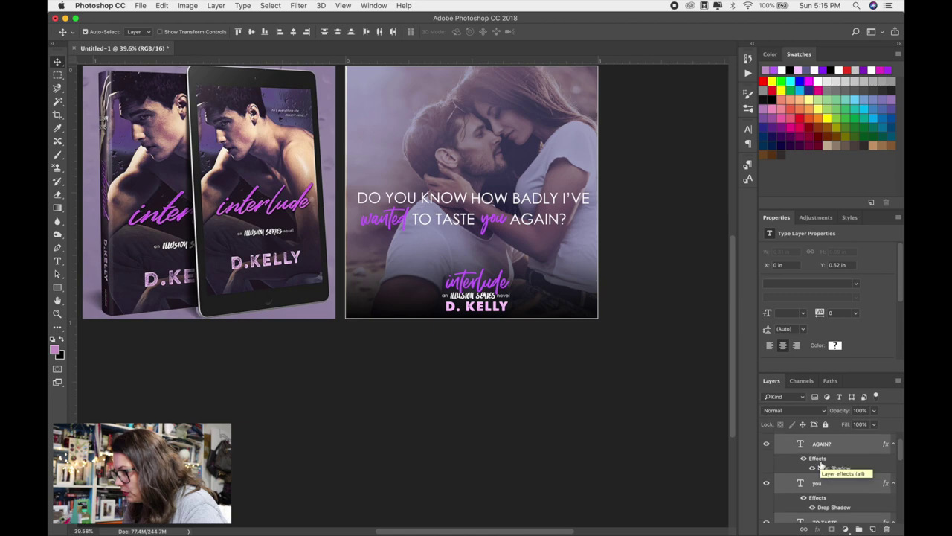
{"action": "left_click_drag", "start_coordinate": [425, 224], "coordinate": [441, 223]}
Re-centre the second teaser line and enlarge it to about 111%.
{"action": "left_click_drag", "start_coordinate": [495, 239], "coordinate": [491, 238]}
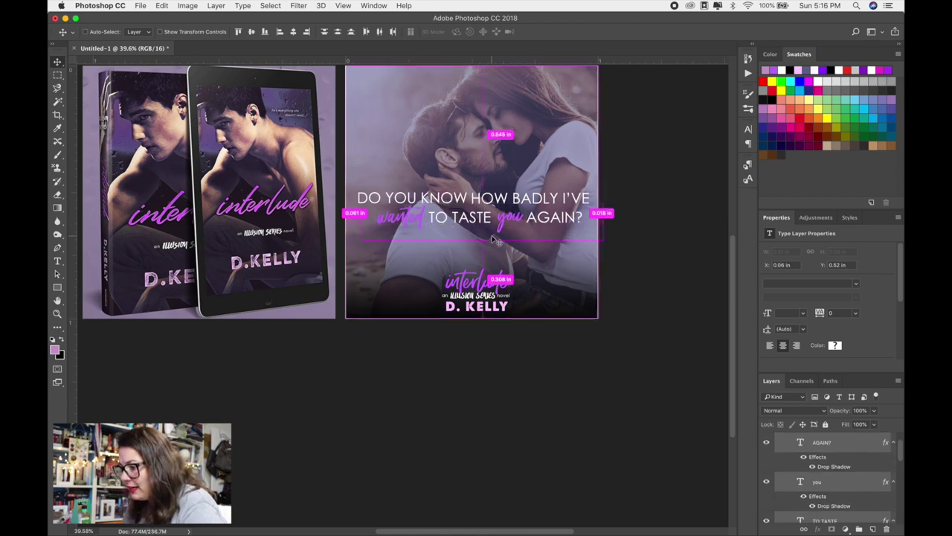
{"action": "key", "text": "super+t"}
{"action": "left_click_drag", "start_coordinate": [600, 223], "coordinate": [613, 223]}
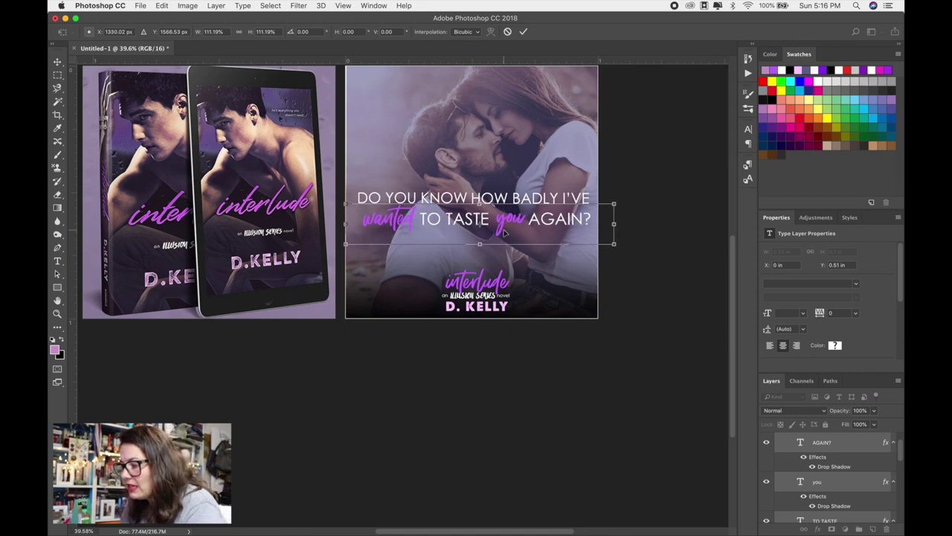
{"action": "left_click_drag", "start_coordinate": [485, 221], "coordinate": [482, 220]}
{"action": "key", "text": "Return"}
Shrink the whole two-line teaser to about 89% and lower it.
{"action": "scroll", "coordinate": [845, 474], "scroll_direction": "up", "scroll_amount": 1}
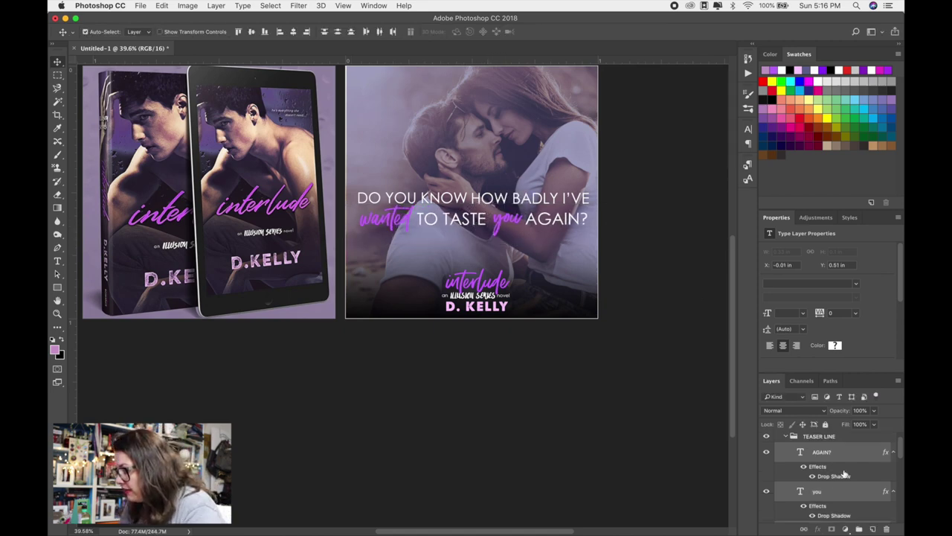
{"action": "left_click", "coordinate": [837, 471]}
{"action": "scroll", "coordinate": [833, 446], "scroll_direction": "down", "scroll_amount": 3}
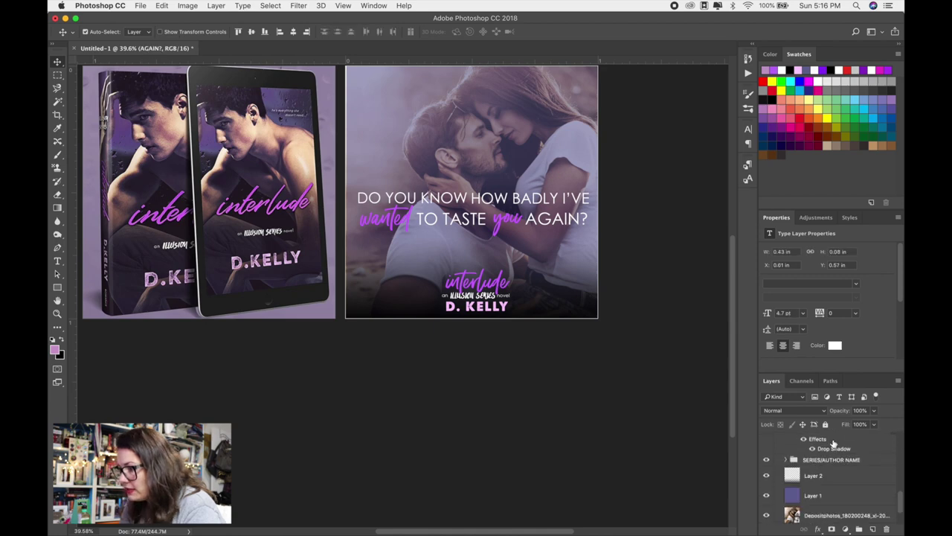
{"action": "left_click", "coordinate": [833, 443], "text": "shift"}
{"action": "key", "text": "super+t"}
{"action": "left_click_drag", "start_coordinate": [617, 247], "coordinate": [558, 237]}
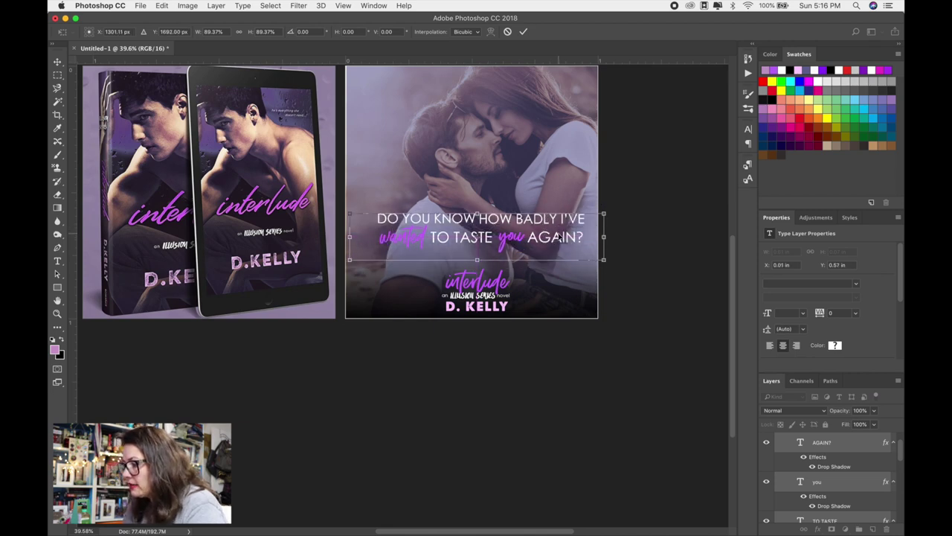
{"action": "key", "text": "Return"}
{"action": "scroll", "coordinate": [632, 239], "scroll_direction": "up", "scroll_amount": 5}
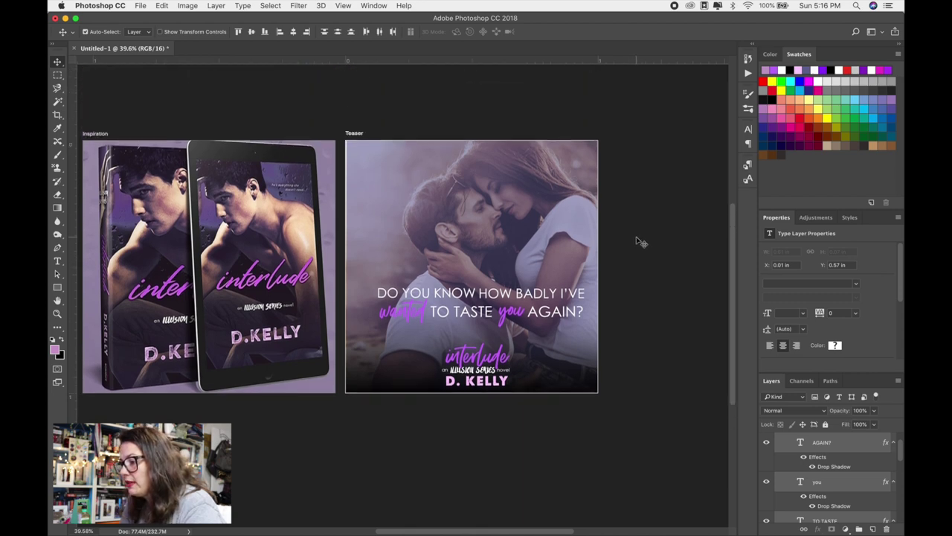
Raise the purple overlay Layer 1 opacity from 55% to 63%.
{"action": "scroll", "coordinate": [670, 304], "scroll_direction": "down", "scroll_amount": 2}
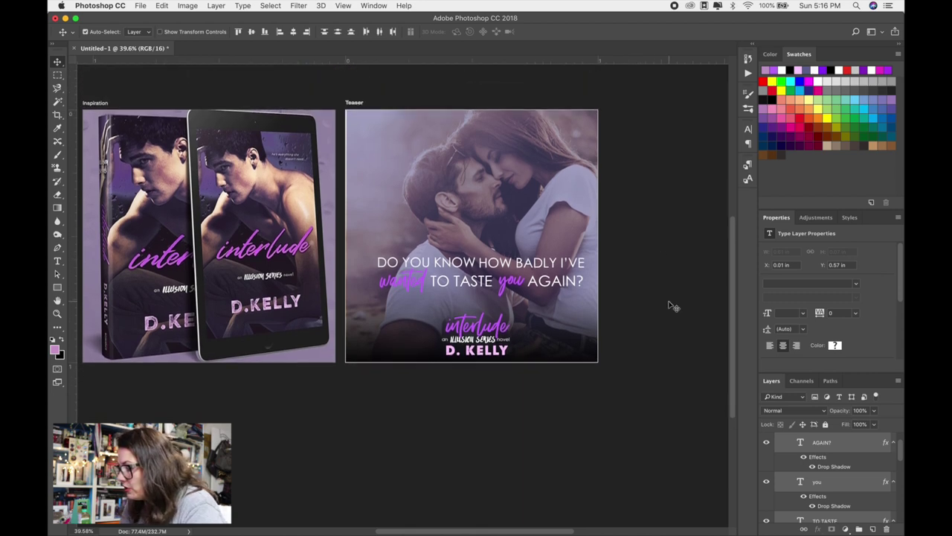
{"action": "scroll", "coordinate": [843, 491], "scroll_direction": "down", "scroll_amount": 2}
{"action": "scroll", "coordinate": [843, 490], "scroll_direction": "down", "scroll_amount": 5}
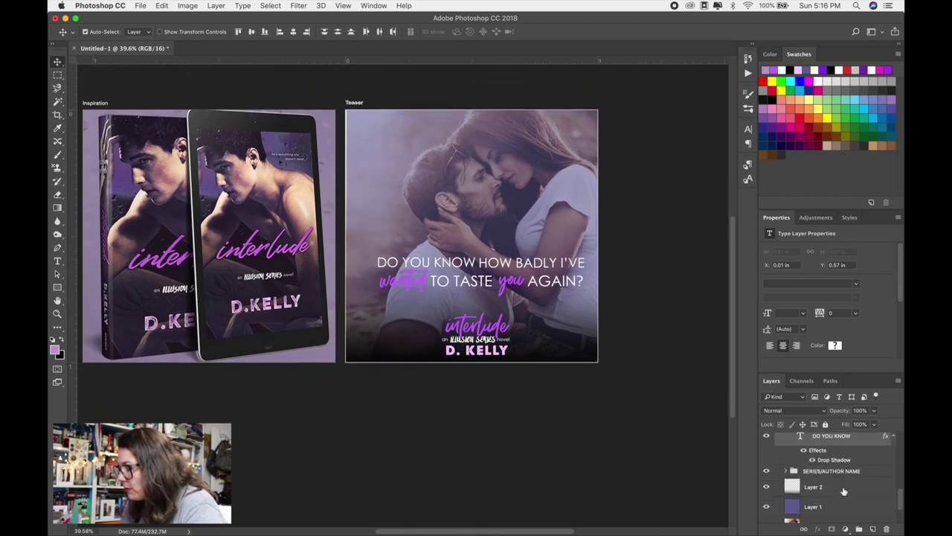
{"action": "left_click", "coordinate": [821, 463]}
{"action": "left_click", "coordinate": [874, 410]}
{"action": "left_click_drag", "start_coordinate": [874, 424], "coordinate": [879, 426]}
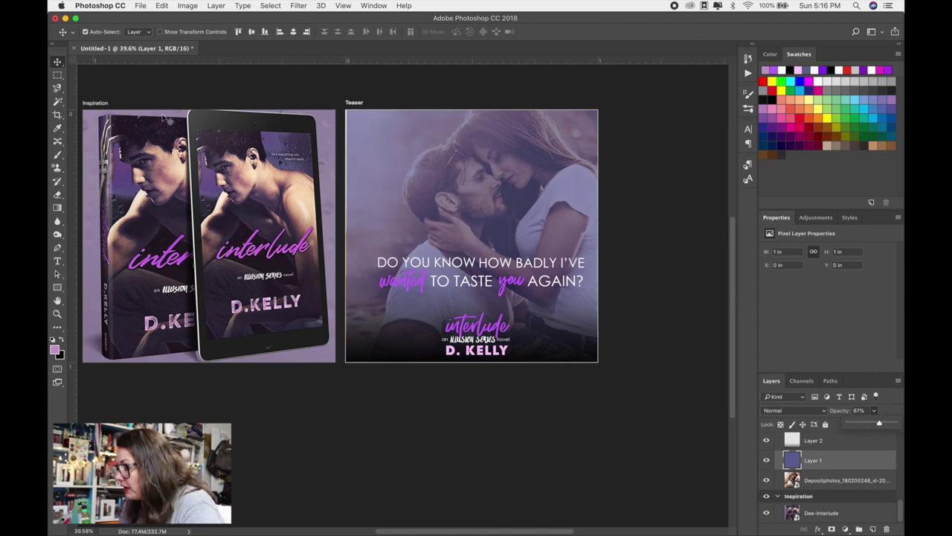
Select the AGAIN? and you words and nudge them slightly left and down.
{"action": "left_click", "coordinate": [59, 62]}
{"action": "left_click", "coordinate": [476, 262]}
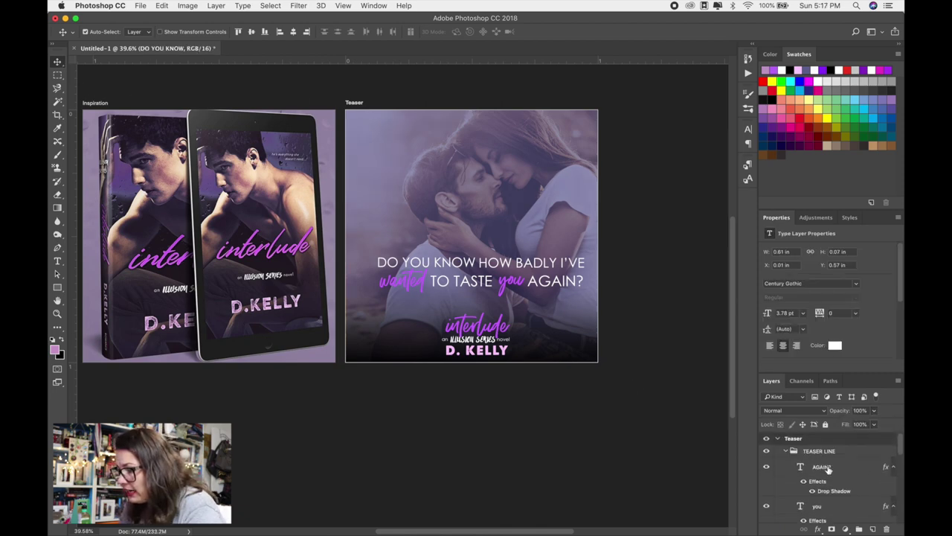
{"action": "left_click", "coordinate": [819, 467], "text": "shift"}
{"action": "left_click_drag", "start_coordinate": [508, 280], "coordinate": [503, 281]}
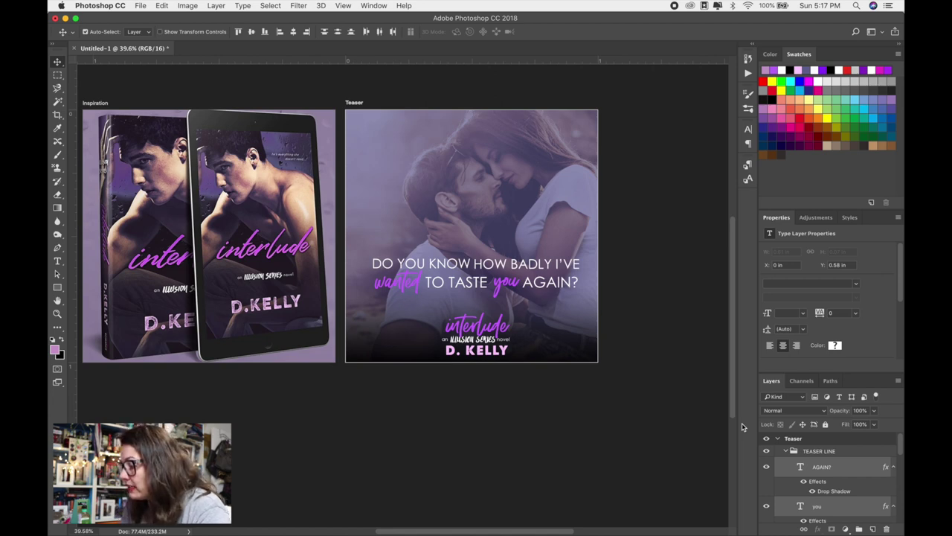
Add a new empty layer above the couple photo layer.
{"action": "scroll", "coordinate": [849, 481], "scroll_direction": "down", "scroll_amount": 5}
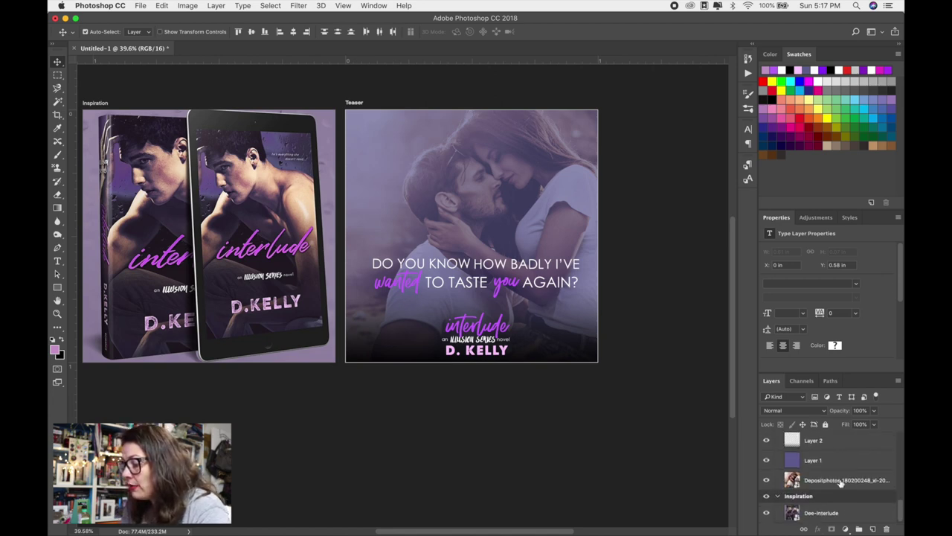
{"action": "left_click", "coordinate": [841, 481]}
{"action": "scroll", "coordinate": [851, 462], "scroll_direction": "up", "scroll_amount": 3}
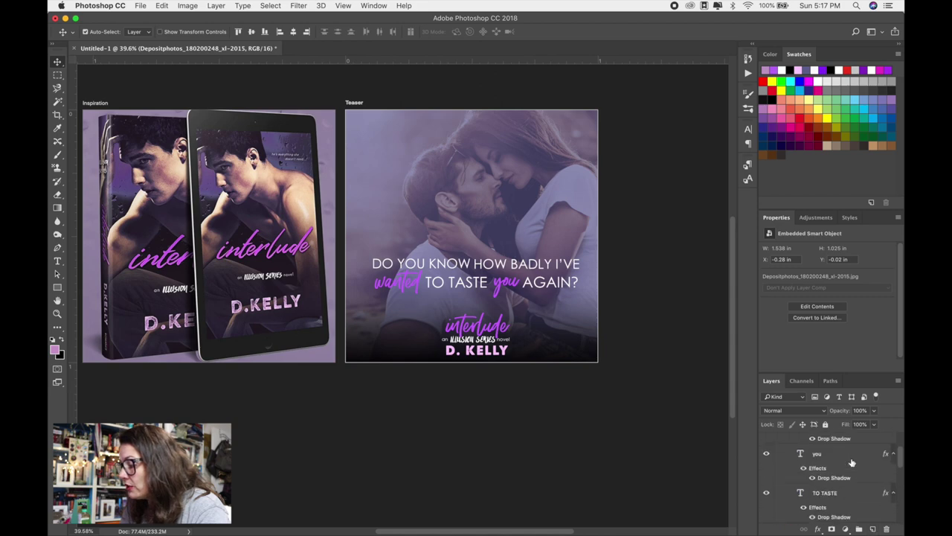
{"action": "scroll", "coordinate": [852, 462], "scroll_direction": "down", "scroll_amount": 2}
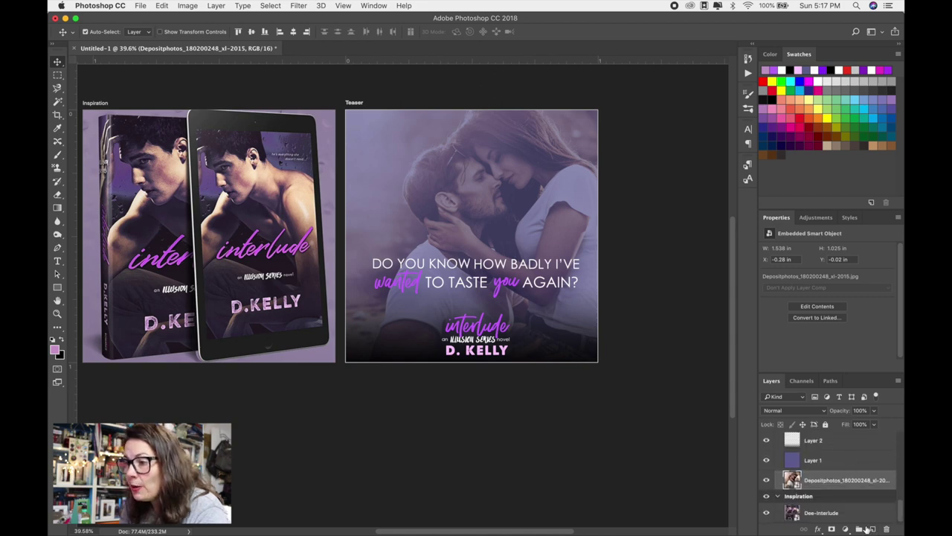
{"action": "left_click", "coordinate": [873, 528]}
Place Depositphotos_156640920_xl-2015 (1).jpg as an embedded image and begin enlarging it.
{"action": "left_click", "coordinate": [140, 6]}
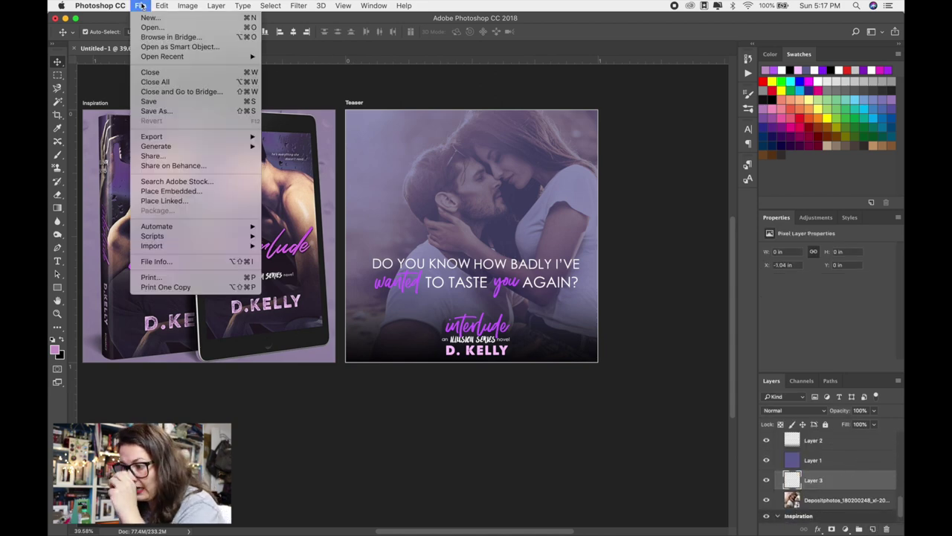
{"action": "left_click", "coordinate": [174, 192]}
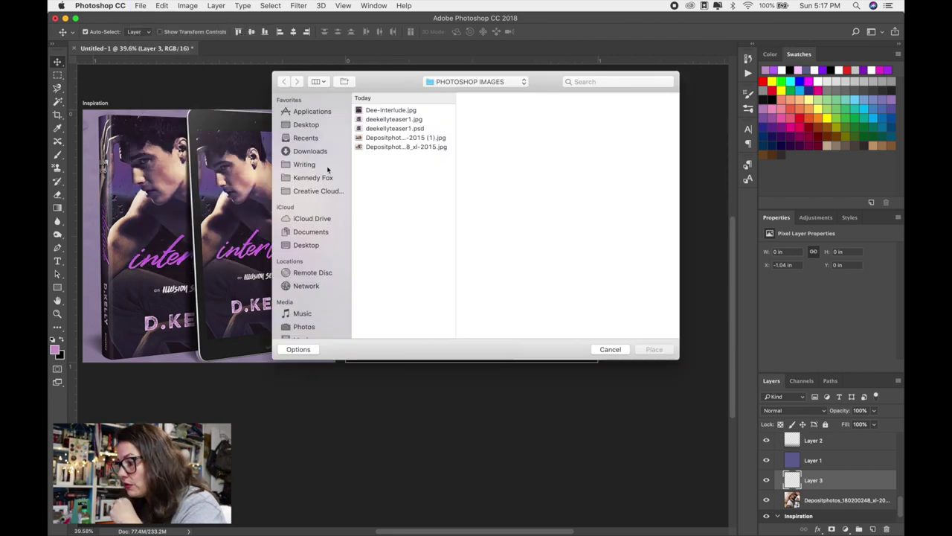
{"action": "left_click", "coordinate": [395, 139]}
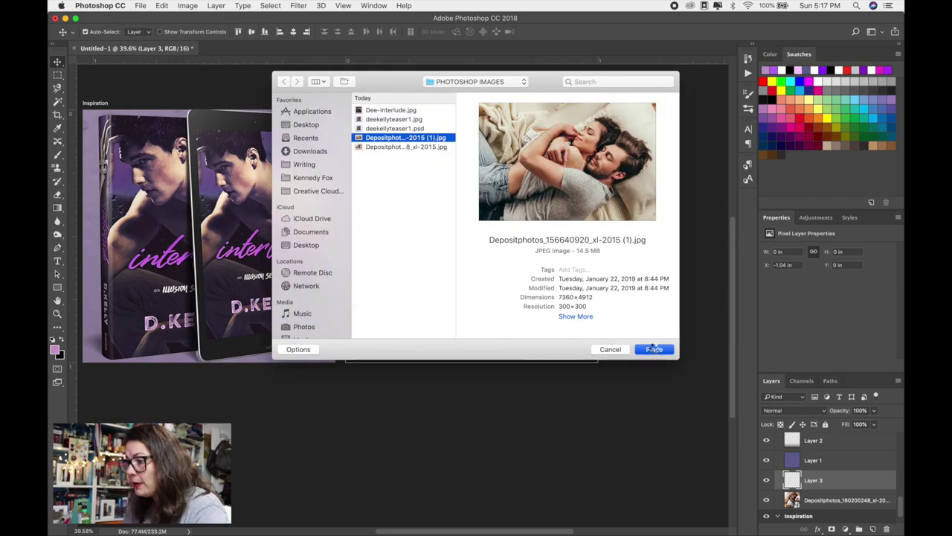
{"action": "left_click", "coordinate": [653, 349]}
{"action": "left_click_drag", "start_coordinate": [600, 320], "coordinate": [660, 364]}
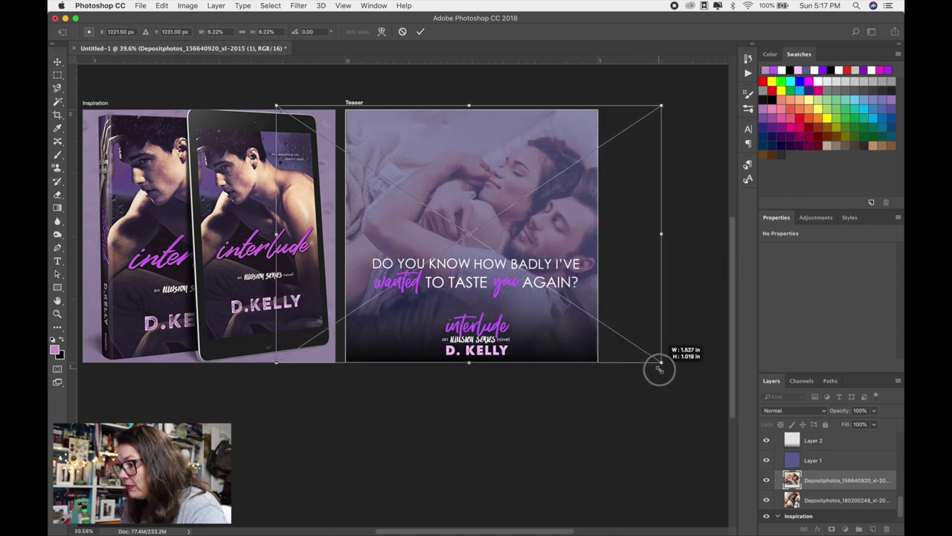
Enlarge the placed Depositphotos photo and shift it up-left until it covers the teaser square.
{"action": "left_click_drag", "start_coordinate": [546, 183], "coordinate": [508, 175]}
{"action": "left_click_drag", "start_coordinate": [624, 354], "coordinate": [654, 374]}
{"action": "left_click_drag", "start_coordinate": [566, 217], "coordinate": [541, 197]}
{"action": "left_click_drag", "start_coordinate": [634, 361], "coordinate": [648, 365]}
{"action": "left_click_drag", "start_coordinate": [534, 205], "coordinate": [513, 178]}
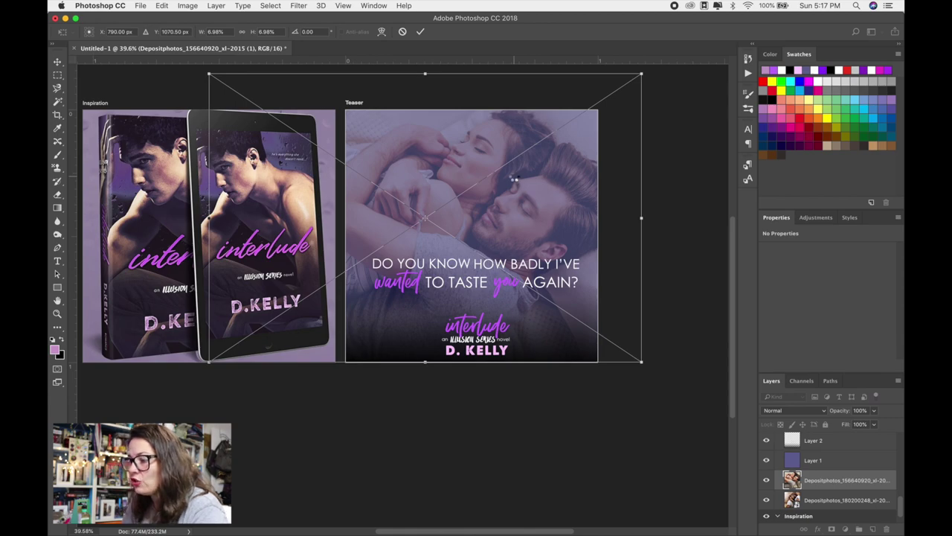
{"action": "key", "text": "Return"}
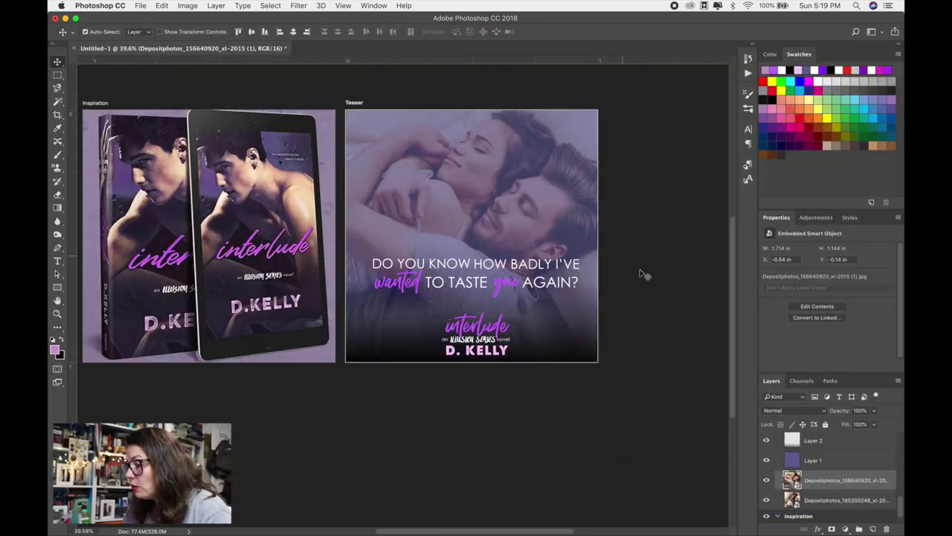
Hide the newly placed couple photo and save the document as deekellyteaser2.psd.
{"action": "left_click", "coordinate": [767, 480]}
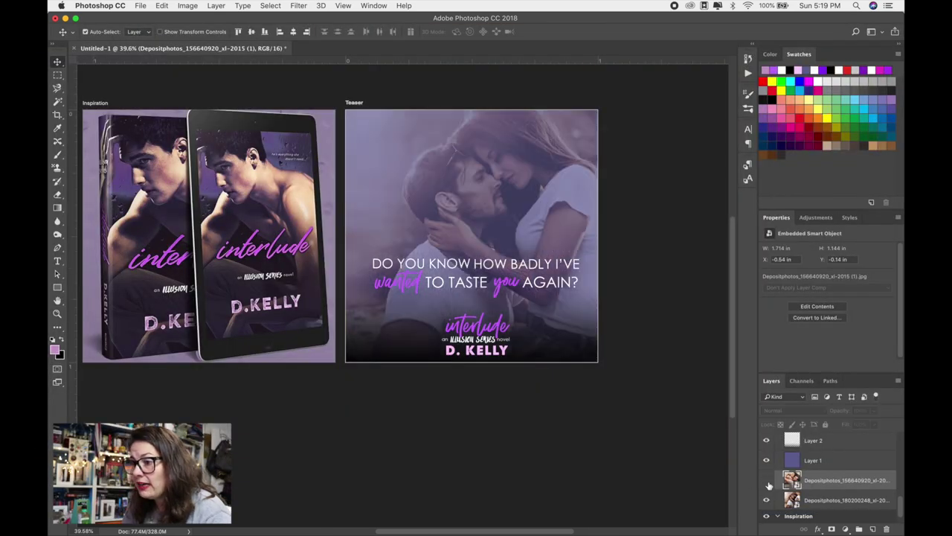
{"action": "left_click", "coordinate": [140, 5]}
{"action": "left_click", "coordinate": [164, 111]}
{"action": "type", "text": "DE"}
{"action": "key", "text": "BackSpace"}
{"action": "key", "text": "BackSpace"}
{"action": "type", "text": "d"}
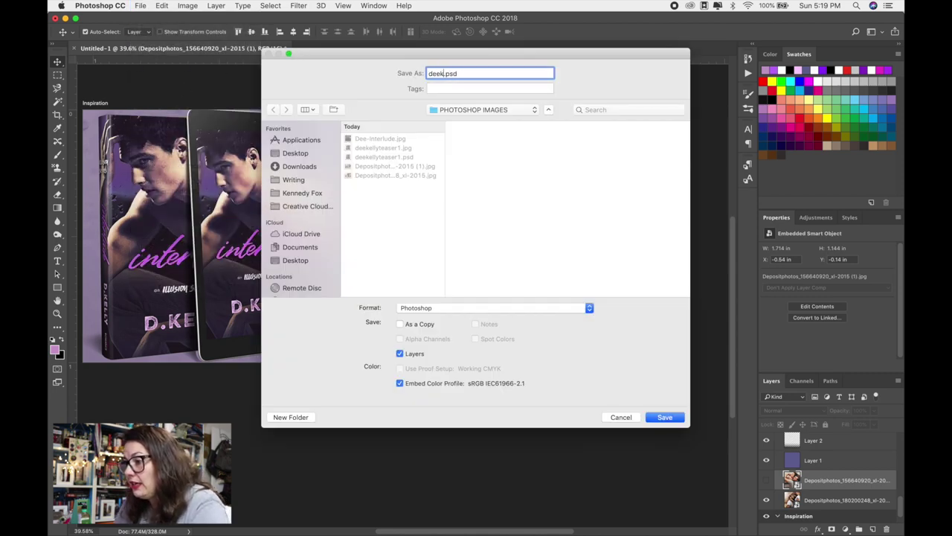
{"action": "type", "text": "eekellyteaser2"}
{"action": "key", "text": "Return"}
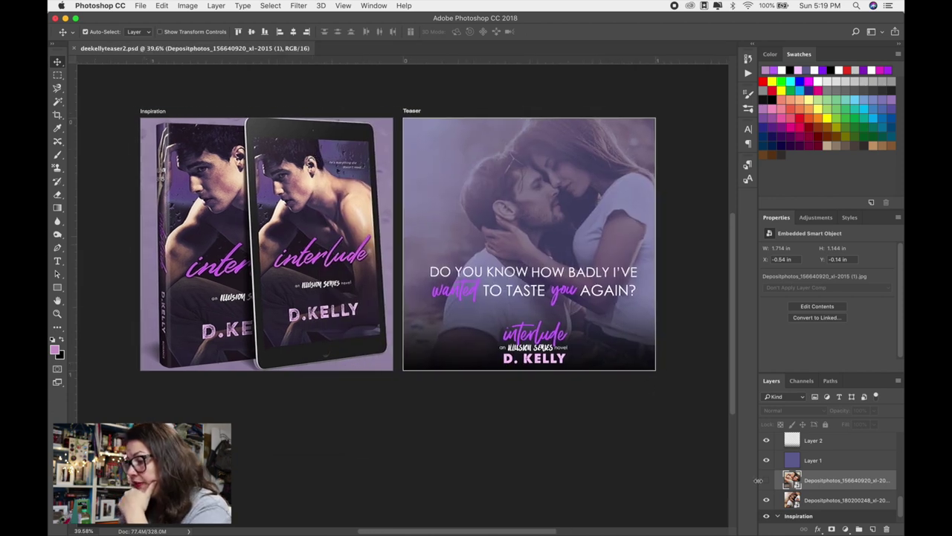
Delete the Inspiration artboard.
{"action": "left_click", "coordinate": [302, 316]}
{"action": "key", "text": "Delete"}
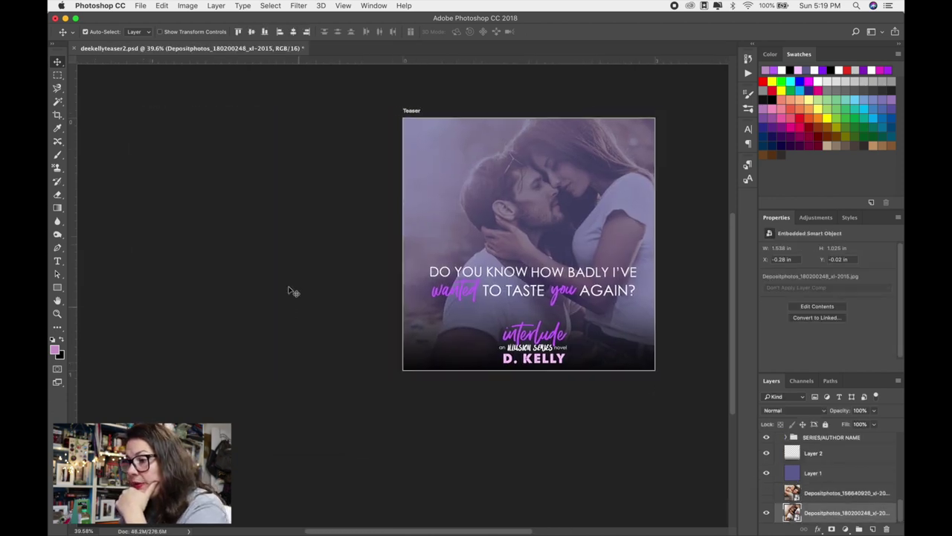
{"action": "scroll", "coordinate": [238, 189], "scroll_direction": "right", "scroll_amount": 5}
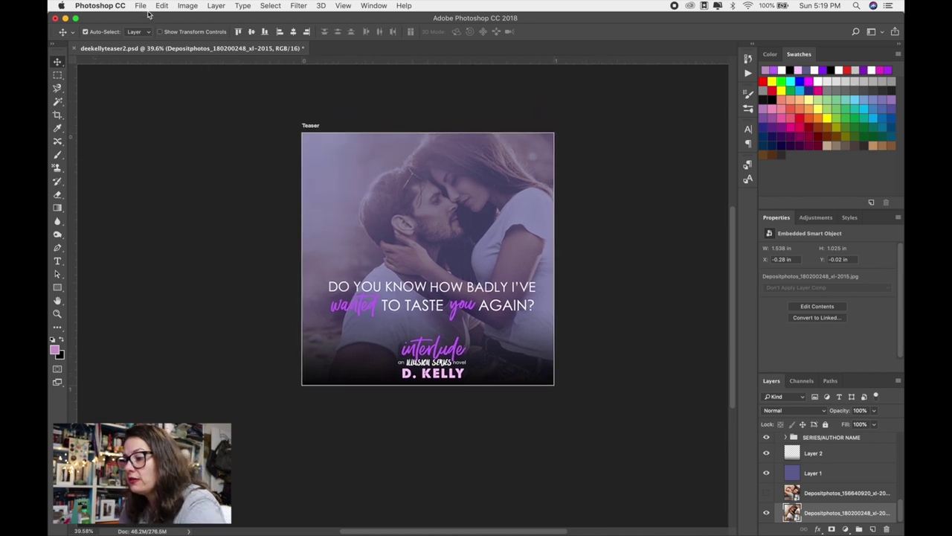
Save a JPEG copy, deekellyteaser2.jpg, with the default quality, then bring up the Open dialog.
{"action": "left_click", "coordinate": [142, 6]}
{"action": "left_click", "coordinate": [138, 111]}
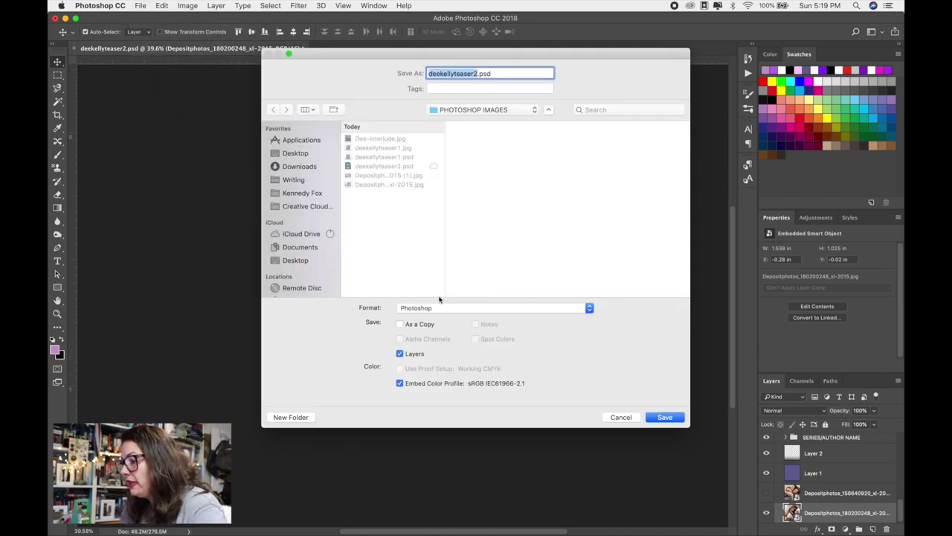
{"action": "left_click", "coordinate": [439, 307]}
{"action": "left_click", "coordinate": [432, 401]}
{"action": "left_click", "coordinate": [663, 416]}
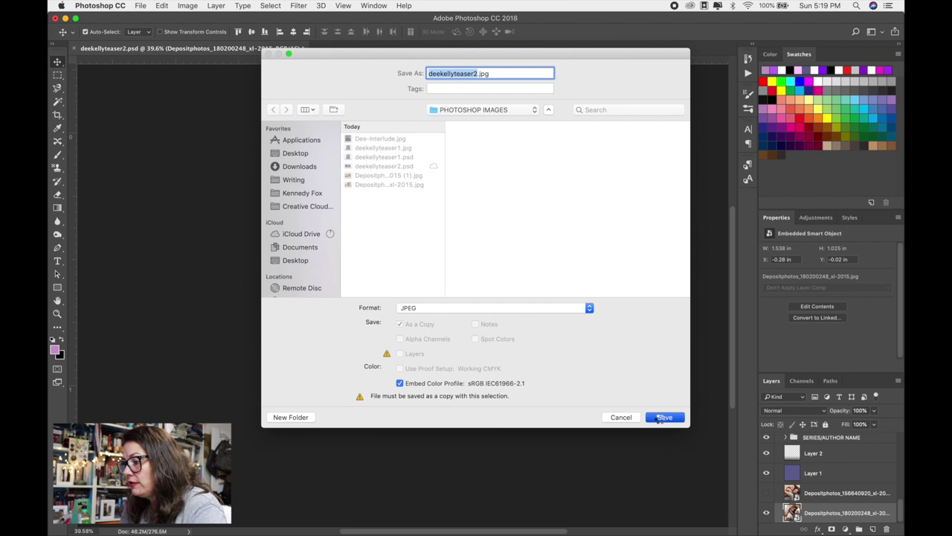
{"action": "left_click", "coordinate": [540, 184]}
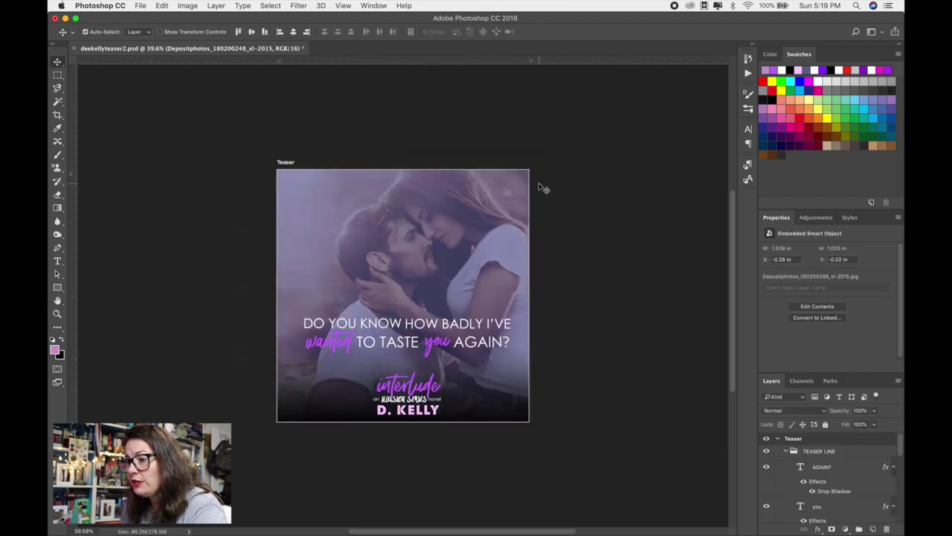
{"action": "key", "text": "super+o"}
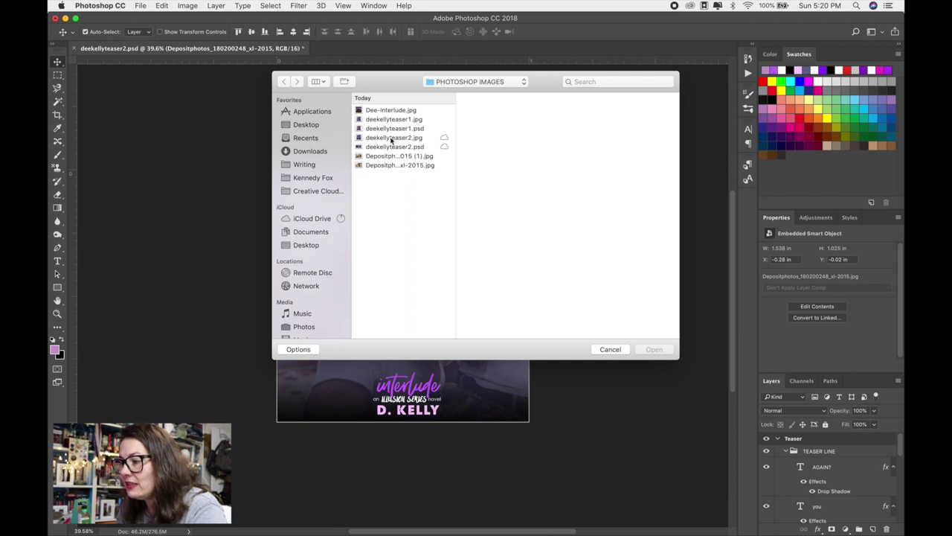
Open deekellyteaser1.psd and switch between its tab and deekellyteaser2 to compare the versions.
{"action": "left_click", "coordinate": [396, 128]}
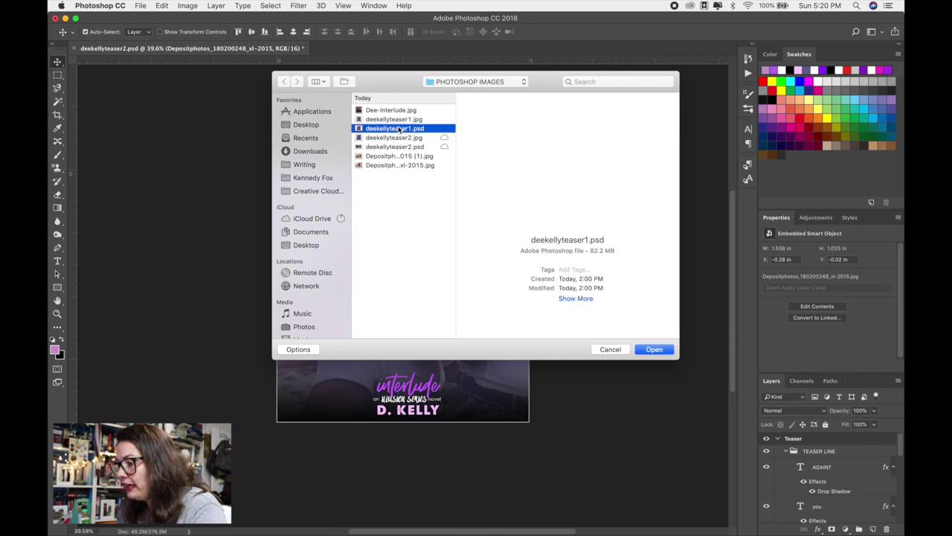
{"action": "left_click", "coordinate": [656, 349]}
{"action": "scroll", "coordinate": [659, 349], "scroll_direction": "down", "scroll_amount": 2}
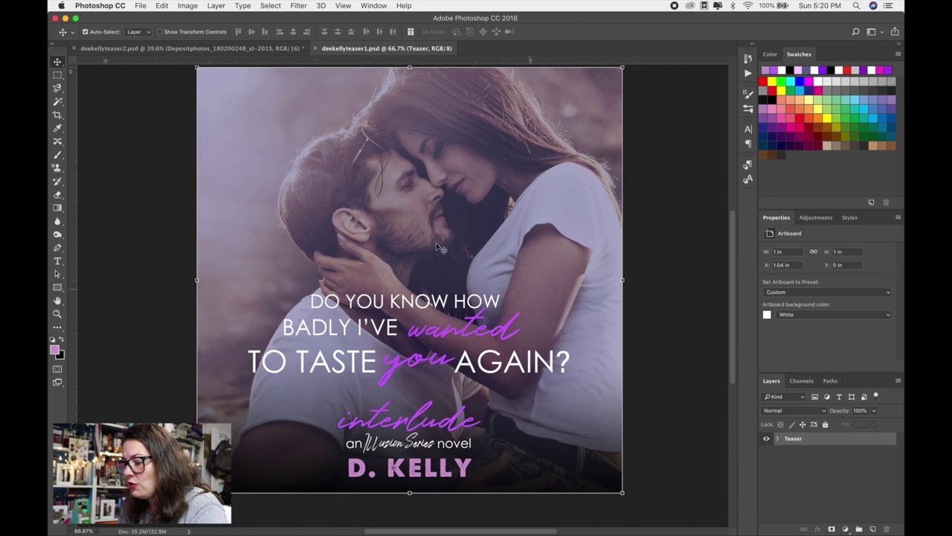
{"action": "left_click", "coordinate": [265, 48]}
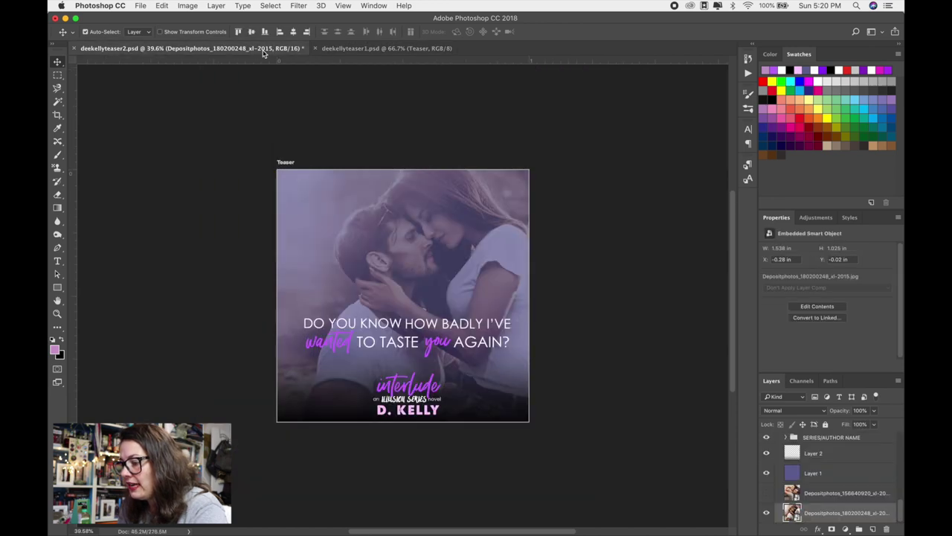
{"action": "scroll", "coordinate": [396, 274], "scroll_direction": "up", "scroll_amount": 4}
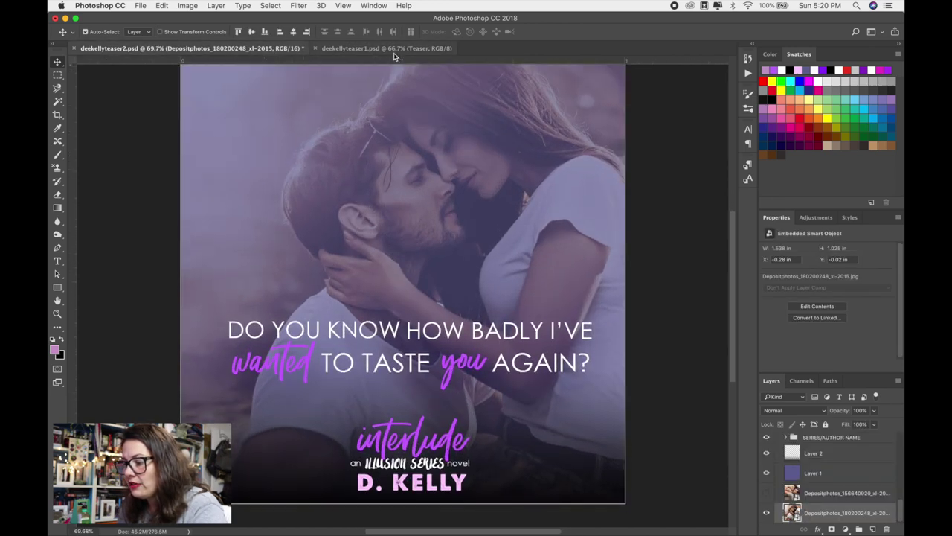
{"action": "left_click", "coordinate": [396, 49]}
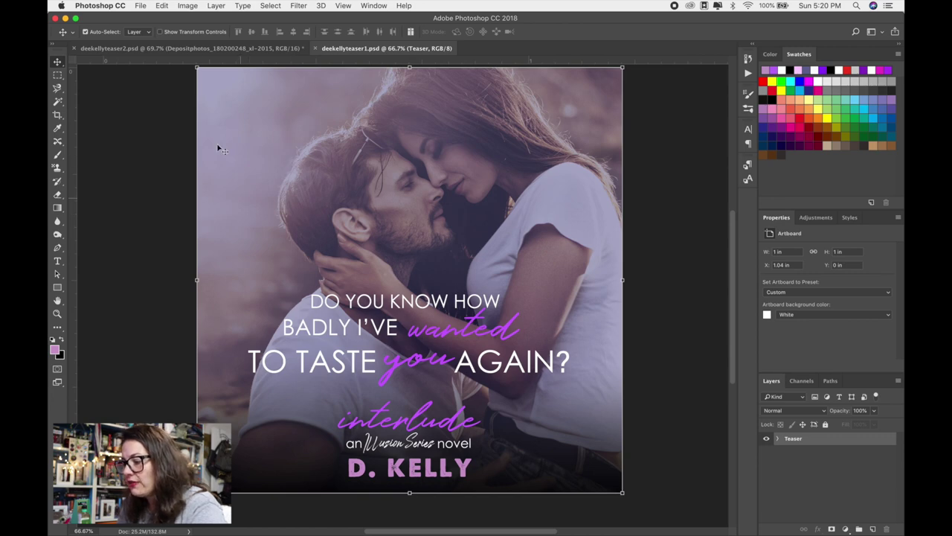
{"action": "left_click", "coordinate": [149, 48]}
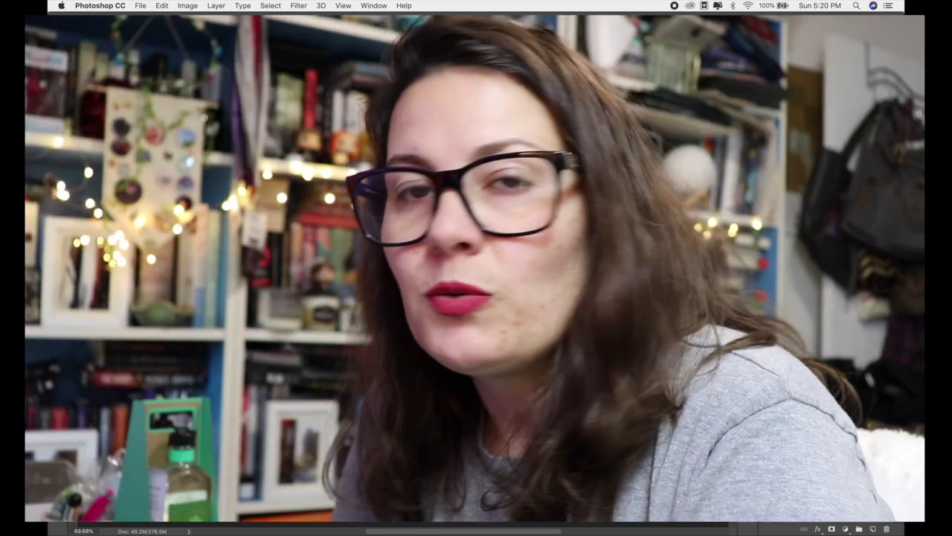